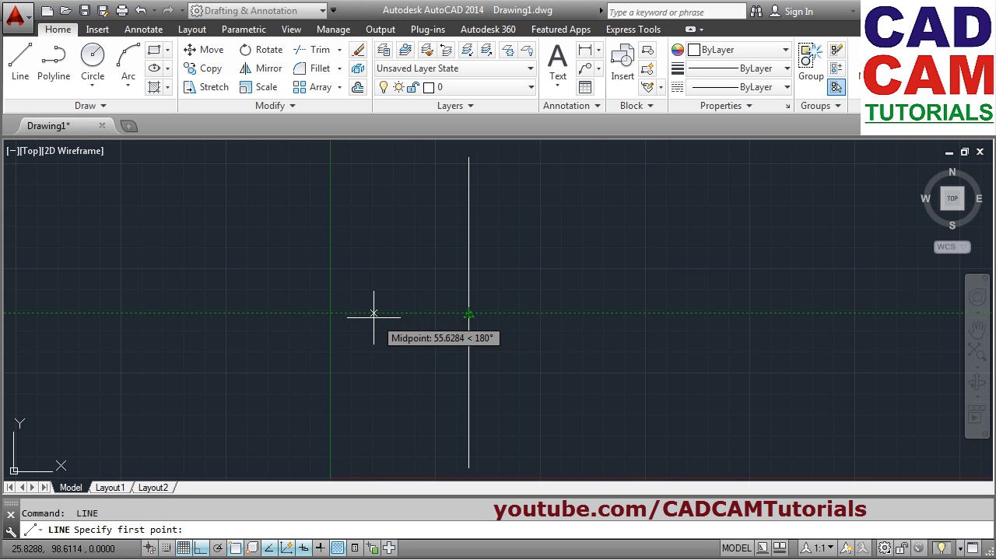
Draw a horizontal line through the vertical line's midpoint, then check the reference PDF
{"action": "left_click", "coordinate": [288, 313]}
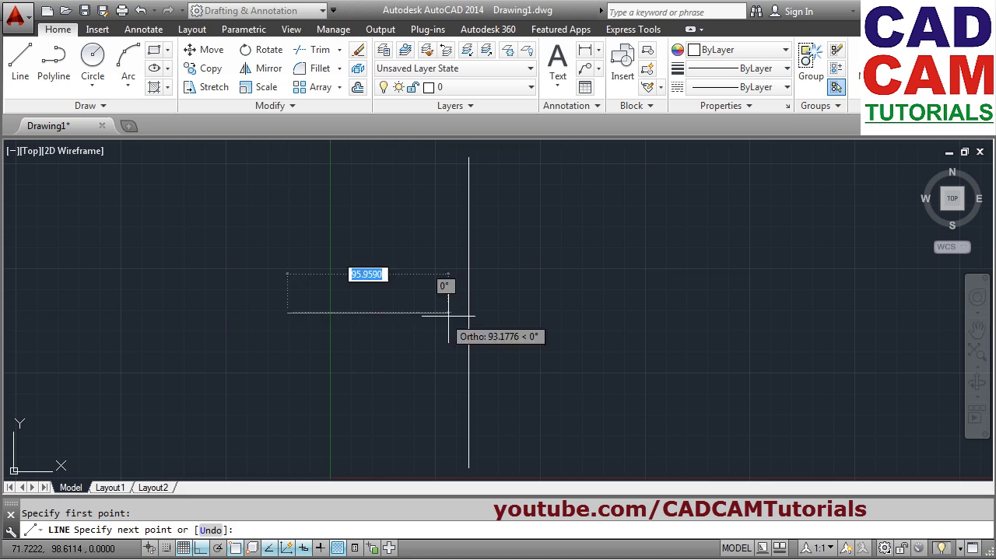
{"action": "left_click", "coordinate": [596, 315]}
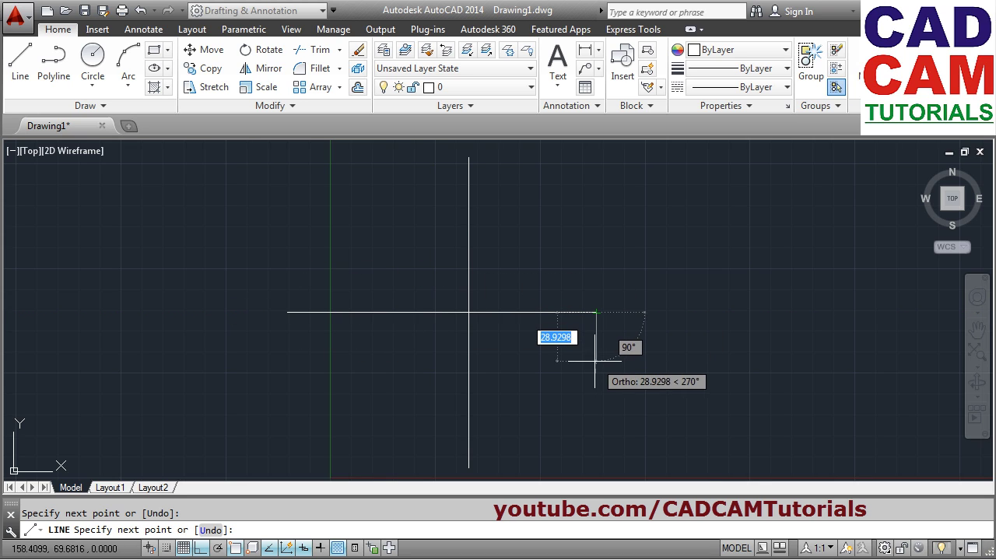
{"action": "key", "text": "Return"}
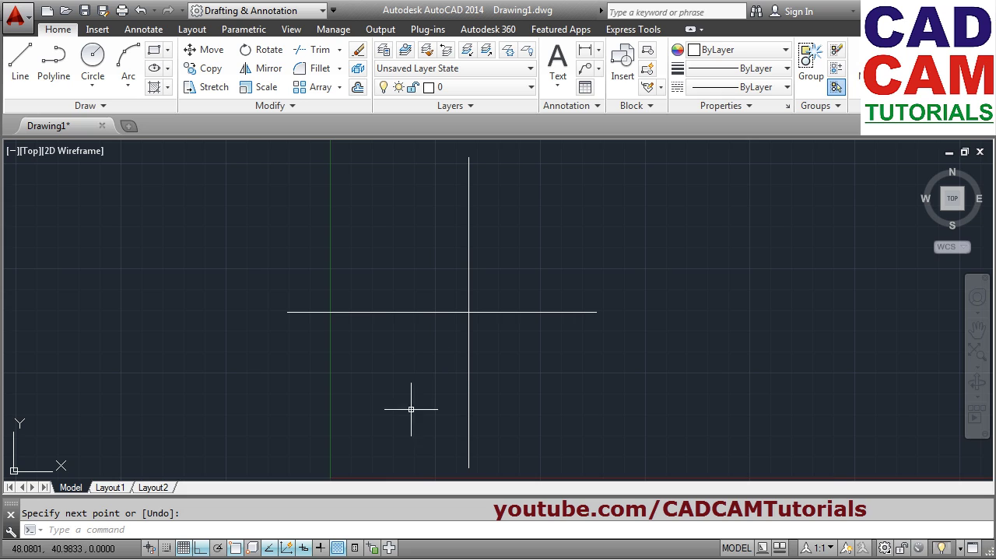
{"action": "key", "text": "alt+Tab"}
Offset the horizontal centre line 60 above and 60 below
{"action": "left_click", "coordinate": [358, 87]}
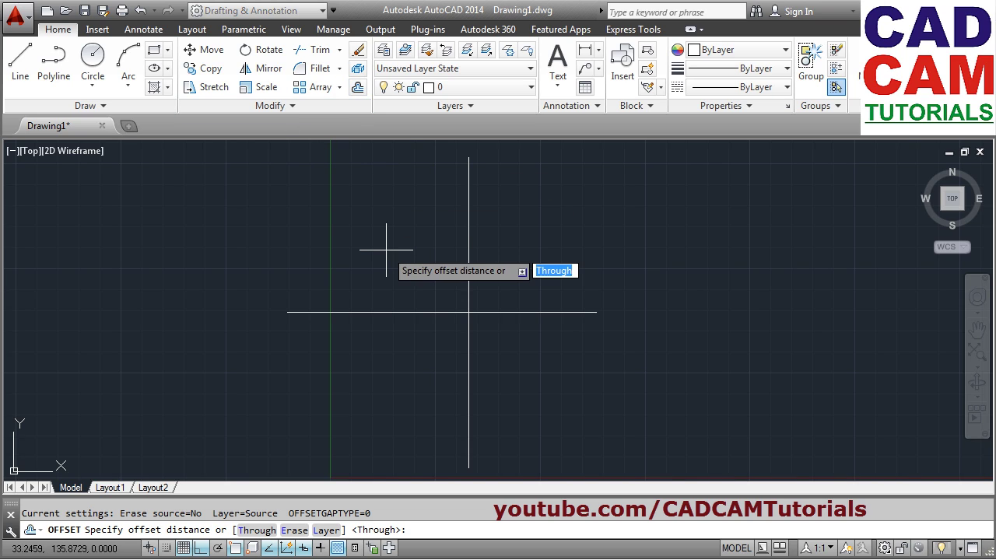
{"action": "type", "text": "60"}
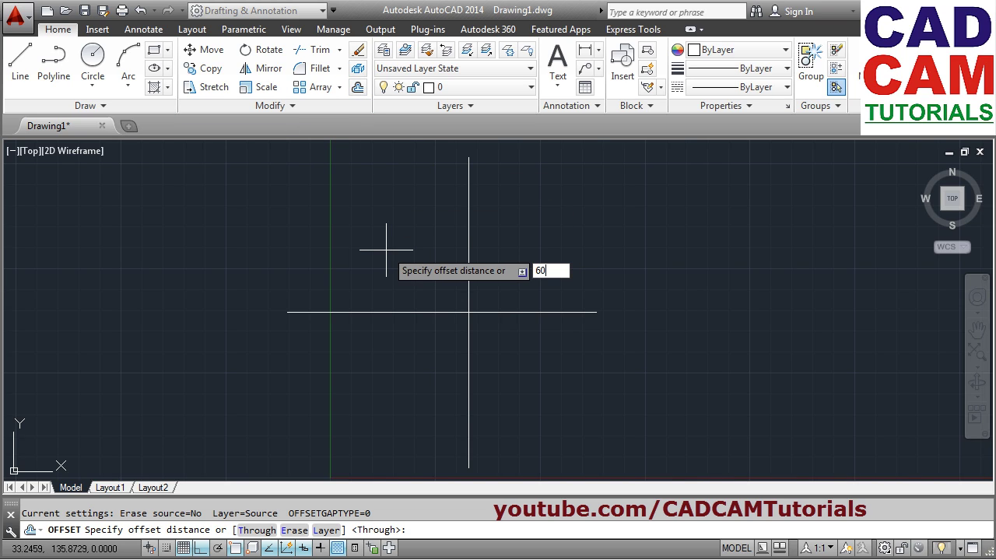
{"action": "key", "text": "Return"}
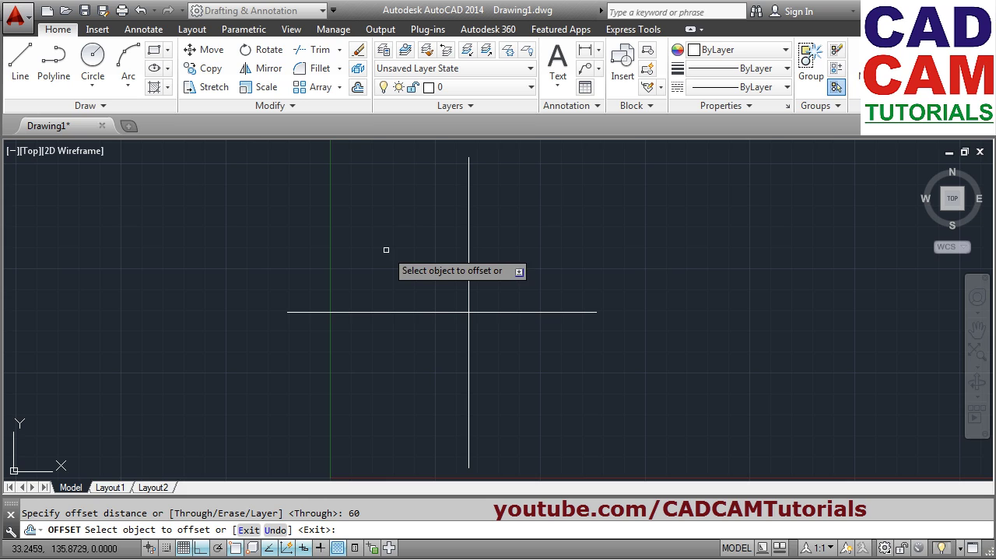
{"action": "left_click", "coordinate": [508, 312]}
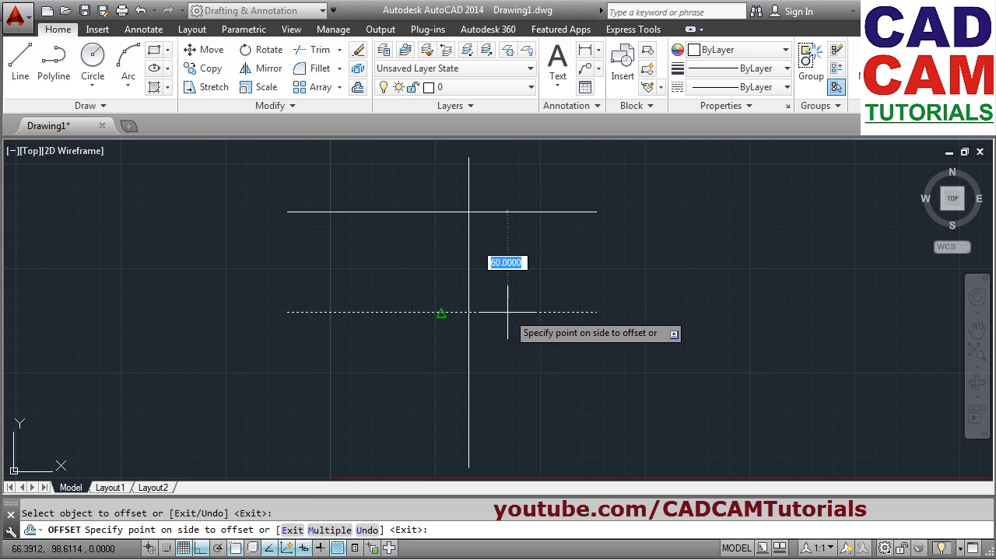
{"action": "left_click", "coordinate": [506, 244]}
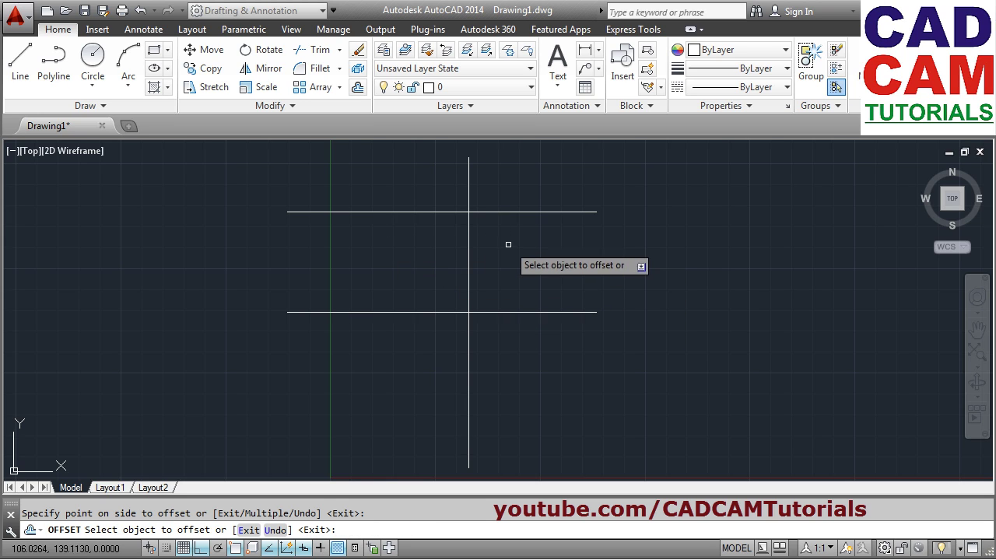
{"action": "left_click", "coordinate": [523, 312]}
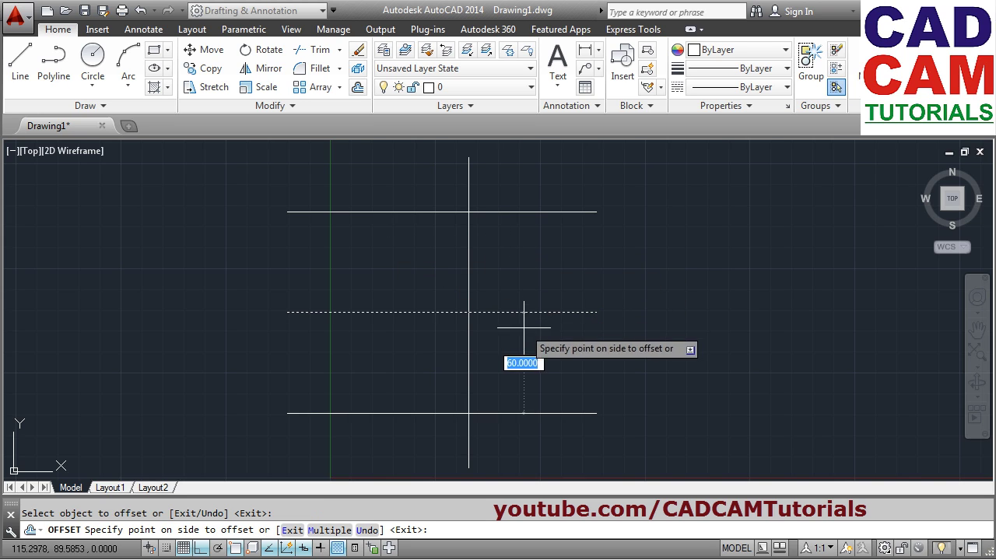
{"action": "left_click", "coordinate": [521, 425]}
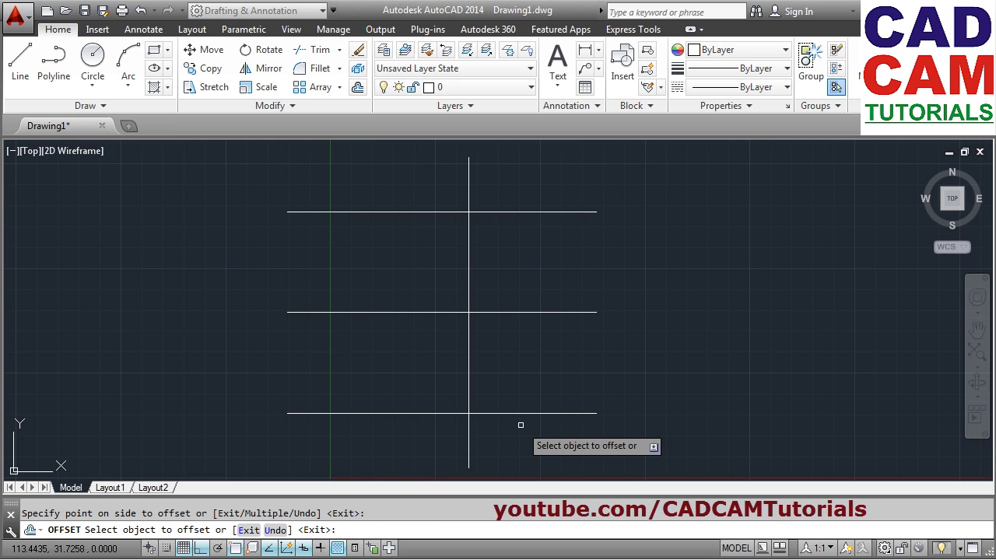
Offset the vertical centre line 46 to the left
{"action": "left_click", "coordinate": [468, 341]}
{"action": "type", "text": "4"}
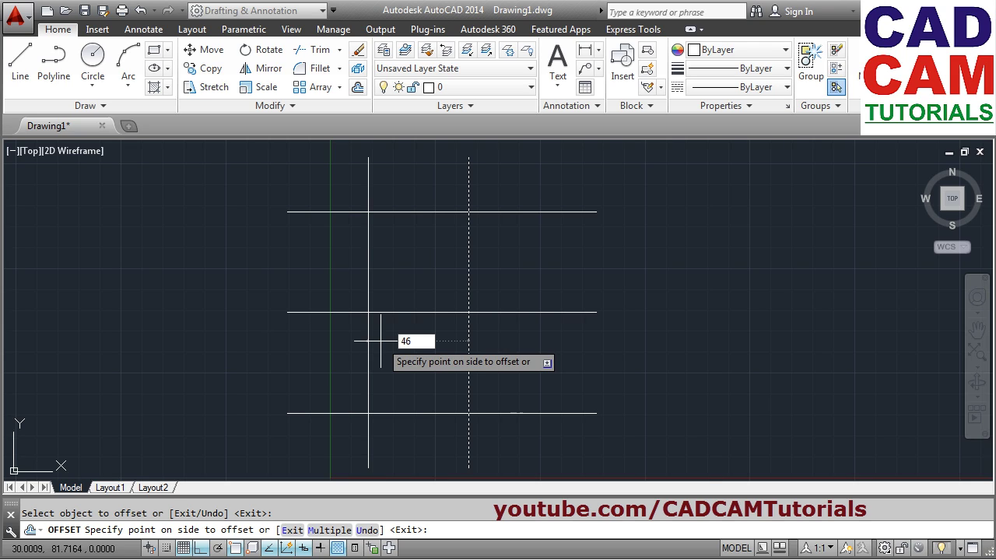
{"action": "type", "text": "6"}
{"action": "key", "text": "Return"}
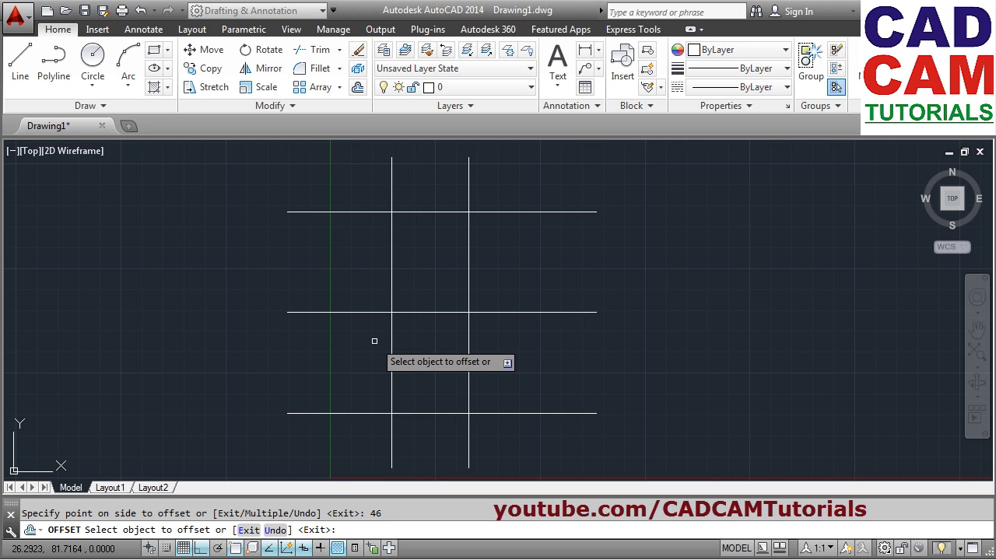
{"action": "key", "text": "Return"}
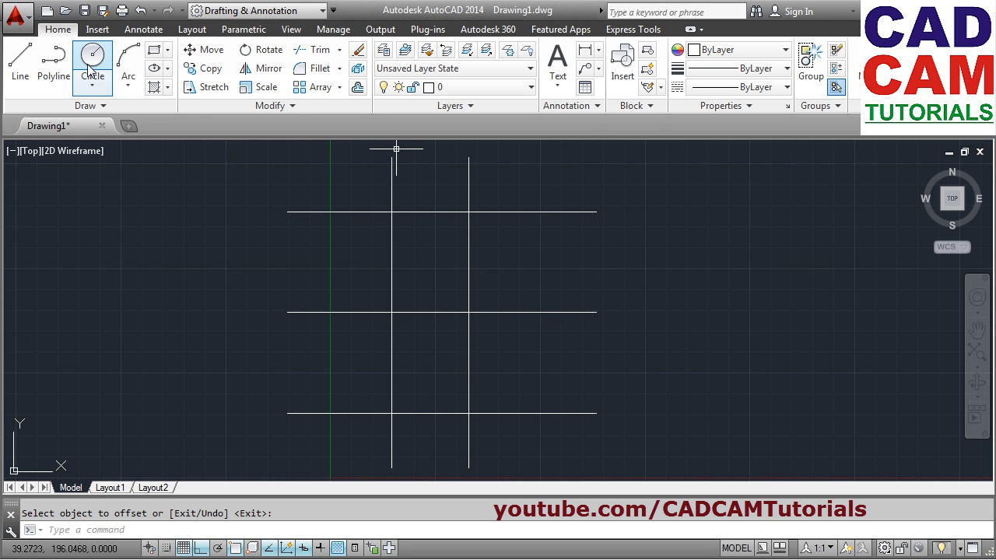
Draw circles of radius 31 and 40 centred on the middle intersection
{"action": "left_click", "coordinate": [91, 68]}
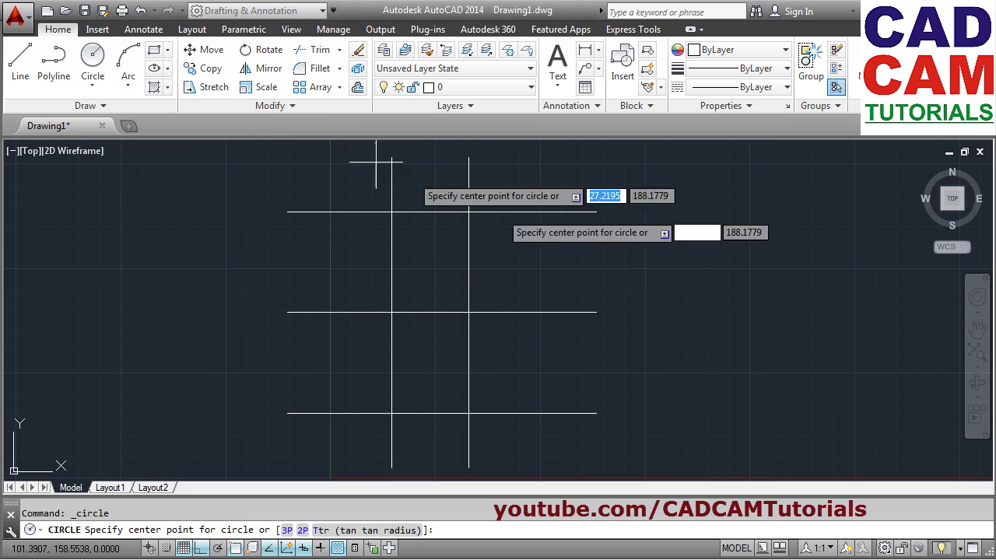
{"action": "left_click", "coordinate": [469, 312]}
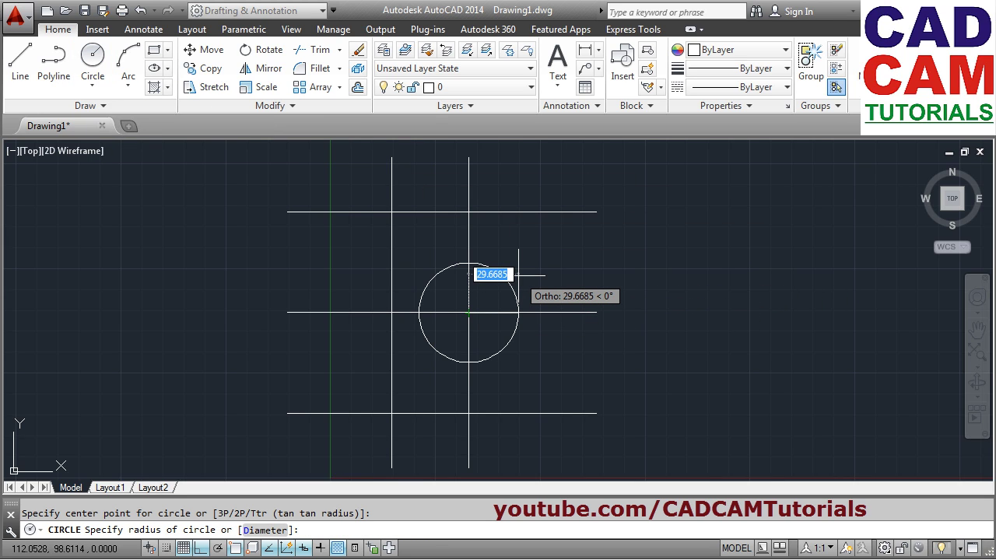
{"action": "type", "text": "31"}
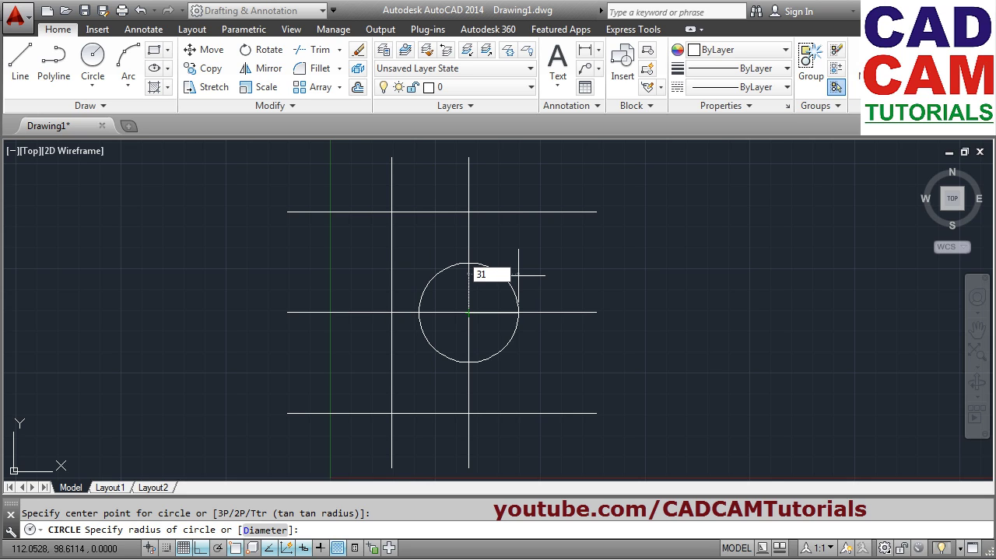
{"action": "key", "text": "Return"}
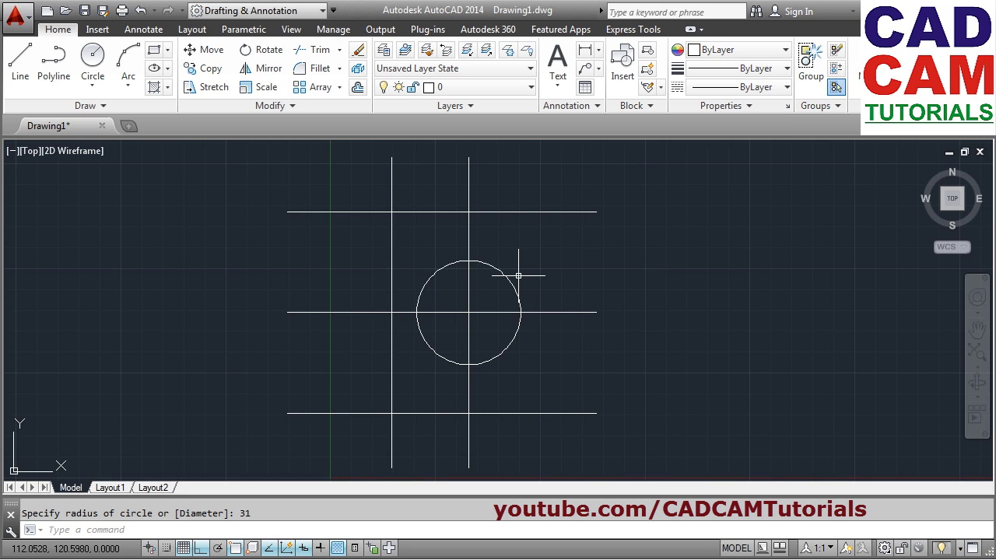
{"action": "left_click", "coordinate": [93, 58]}
{"action": "left_click", "coordinate": [468, 312]}
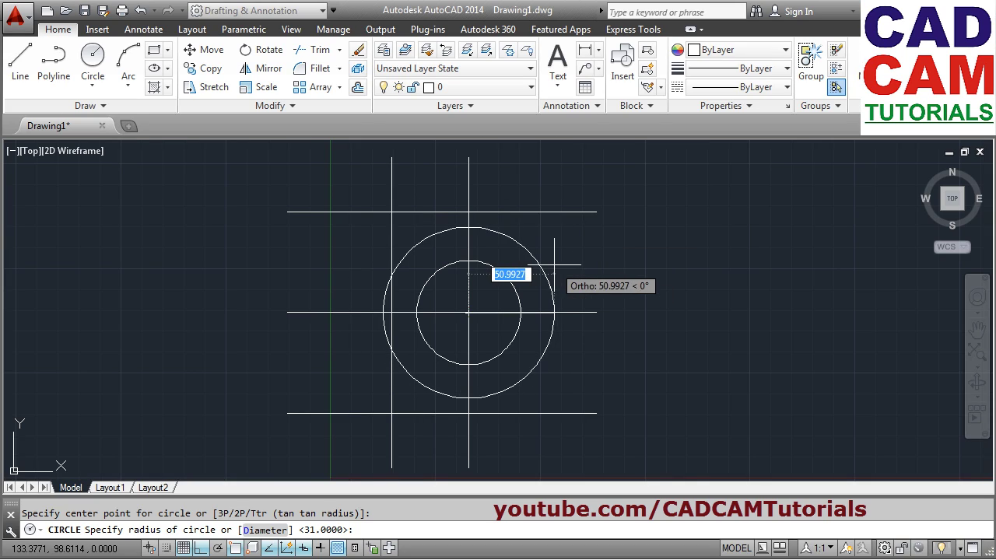
{"action": "type", "text": "40"}
{"action": "key", "text": "Return"}
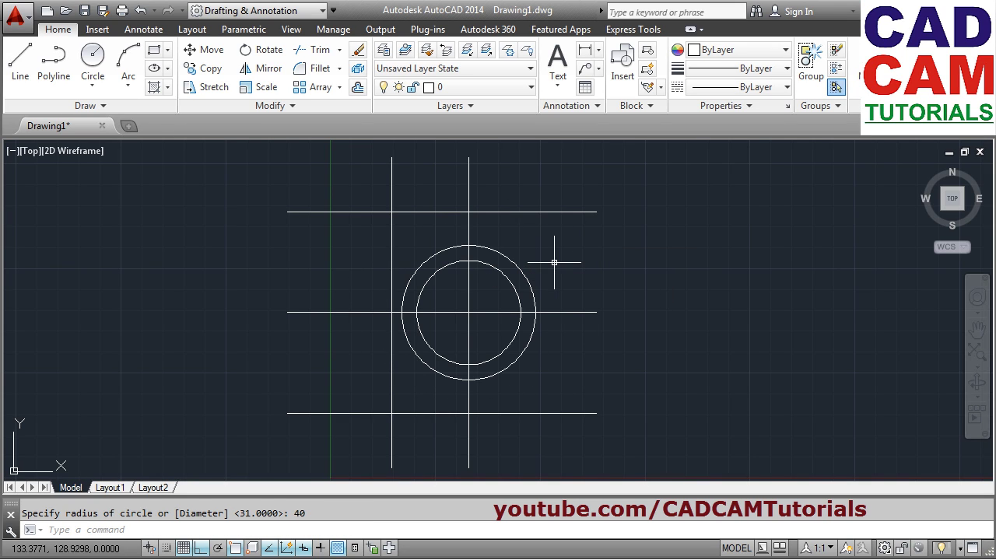
Add a radius-23 circle at the same centre and compare with the reference drawing
{"action": "key", "text": "Return"}
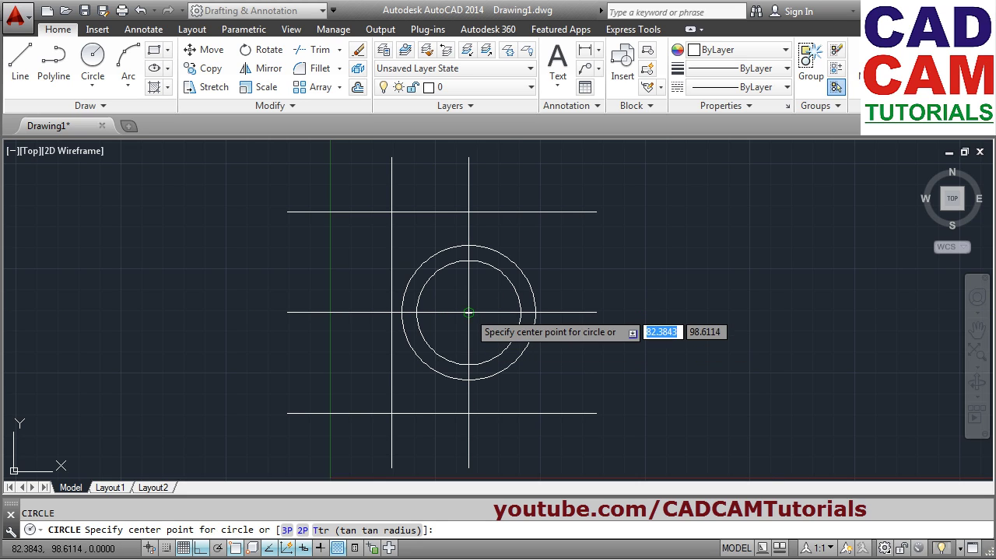
{"action": "left_click", "coordinate": [468, 313]}
{"action": "type", "text": "2"}
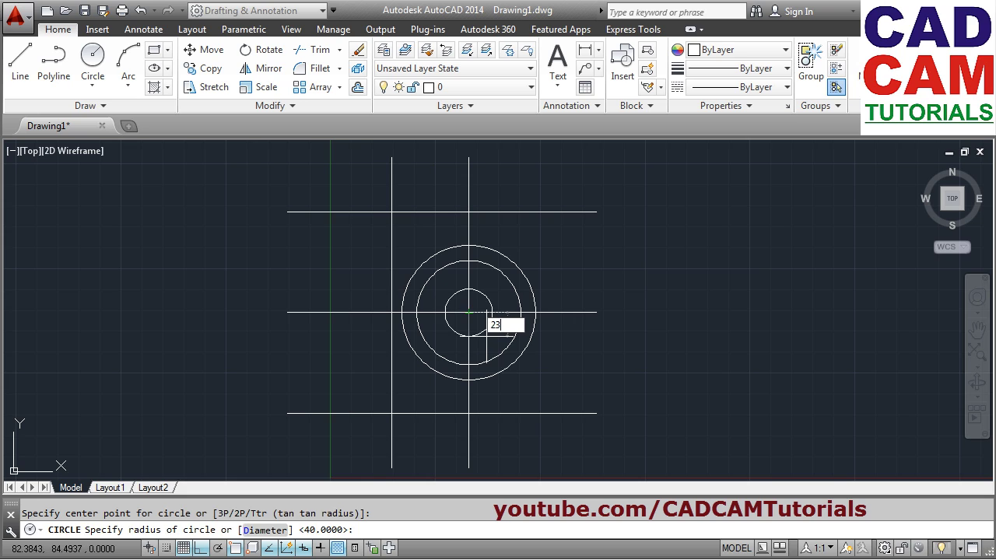
{"action": "type", "text": "3"}
{"action": "key", "text": "Return"}
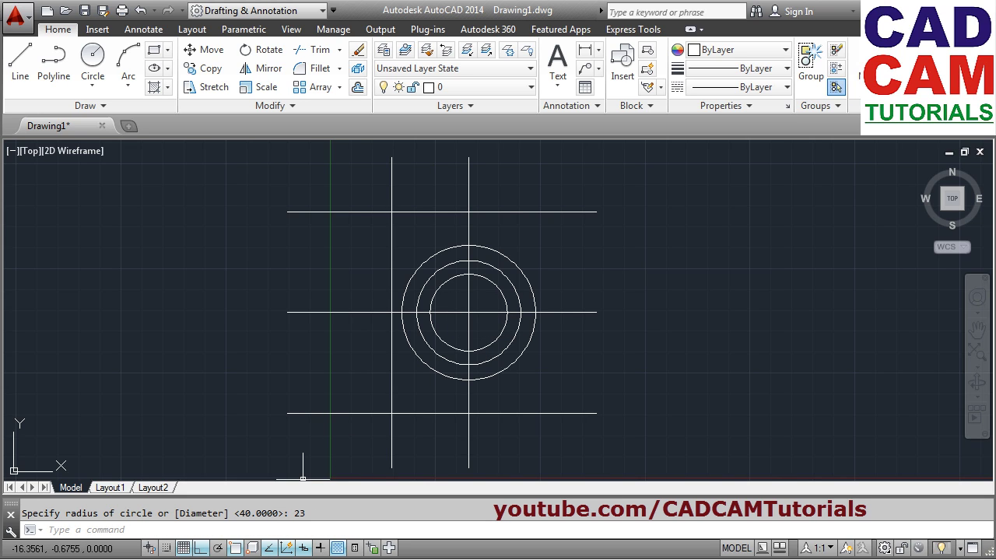
{"action": "key", "text": "alt+Tab"}
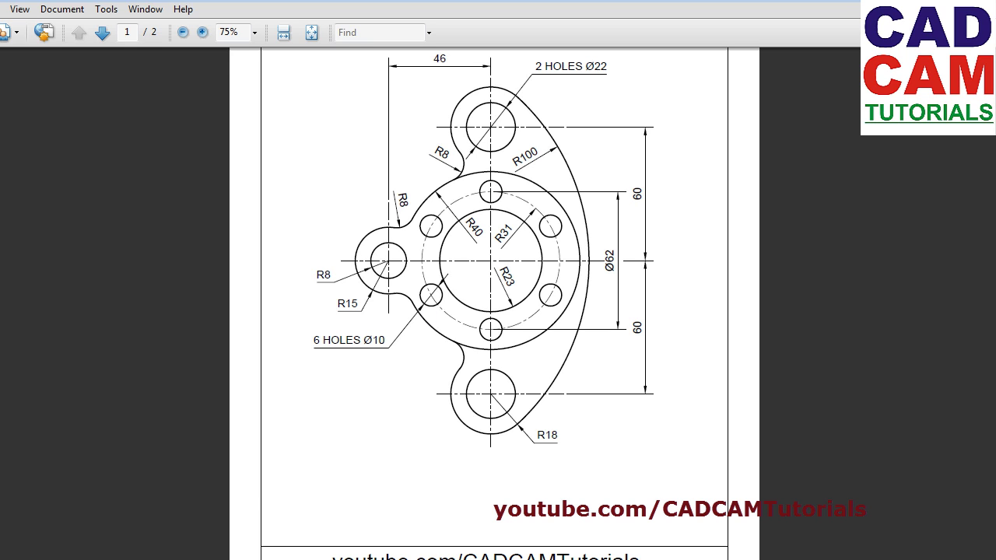
{"action": "key", "text": "alt+Tab"}
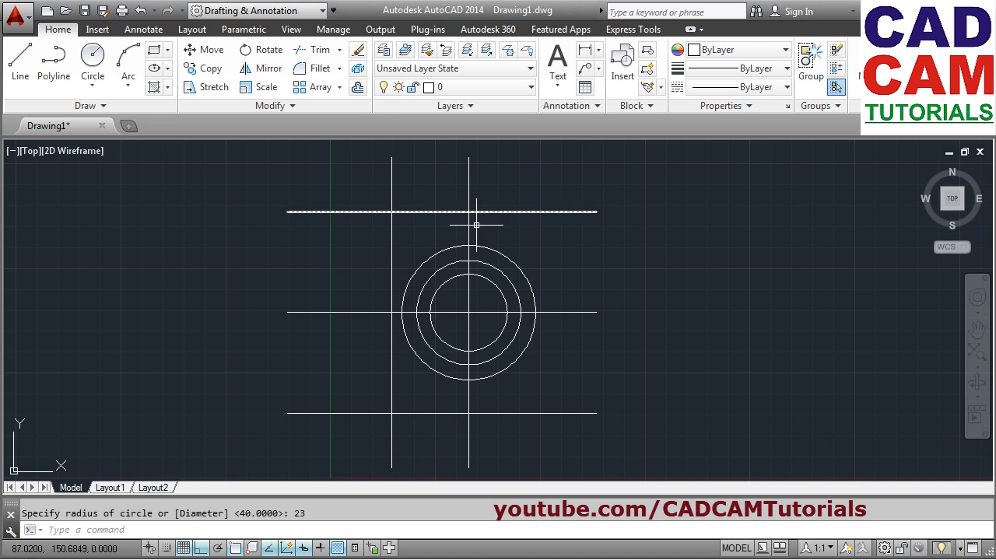
Draw a radius-5 hole at the top of the radius-31 circle
{"action": "left_click", "coordinate": [99, 88]}
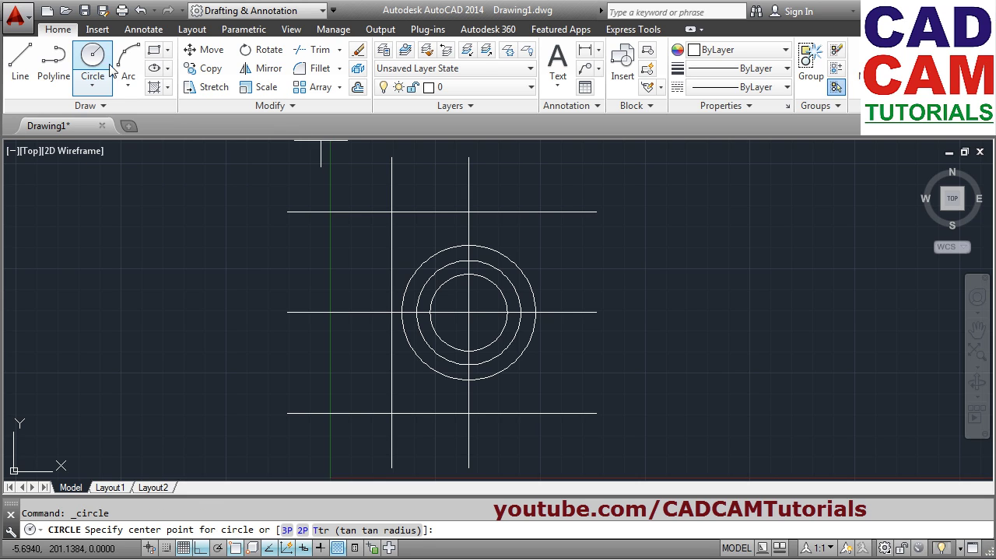
{"action": "left_click", "coordinate": [468, 262]}
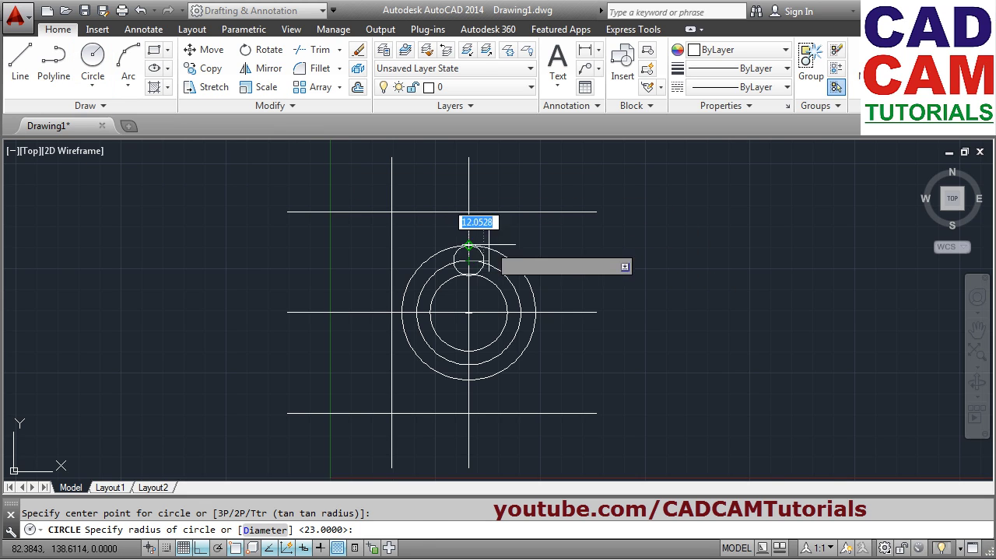
{"action": "type", "text": "5"}
{"action": "key", "text": "Return"}
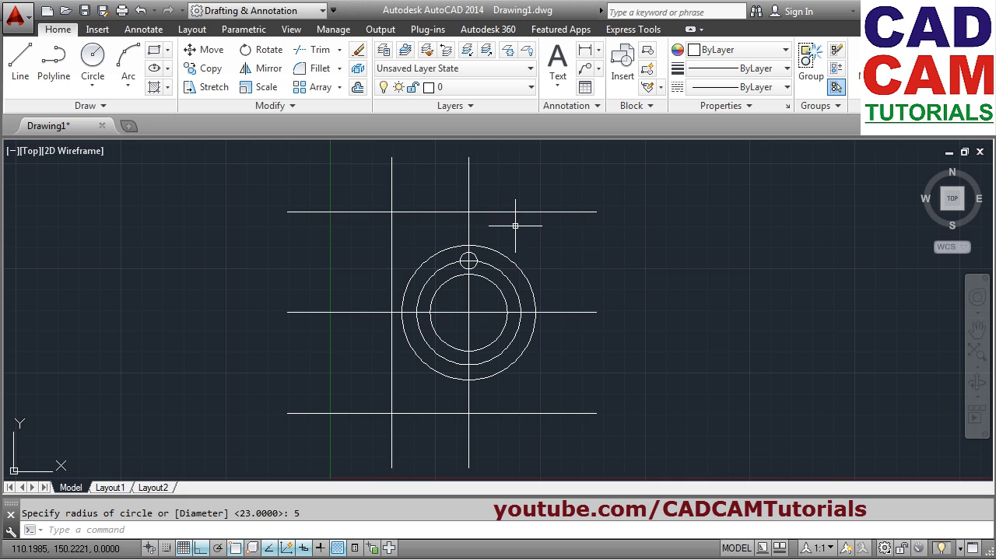
Polar-array the hole into 6 items over 360° around the ring centre
{"action": "left_click", "coordinate": [339, 88]}
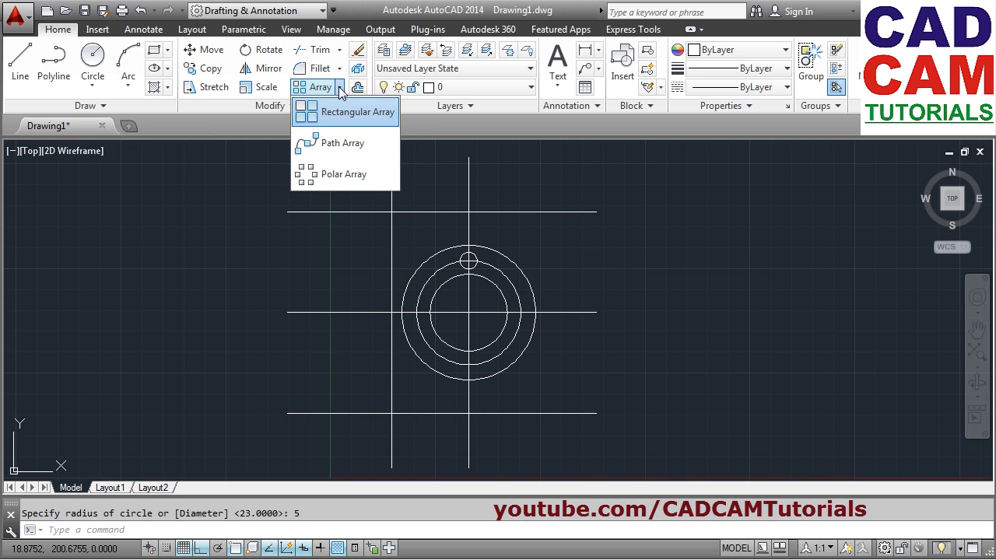
{"action": "left_click", "coordinate": [336, 176]}
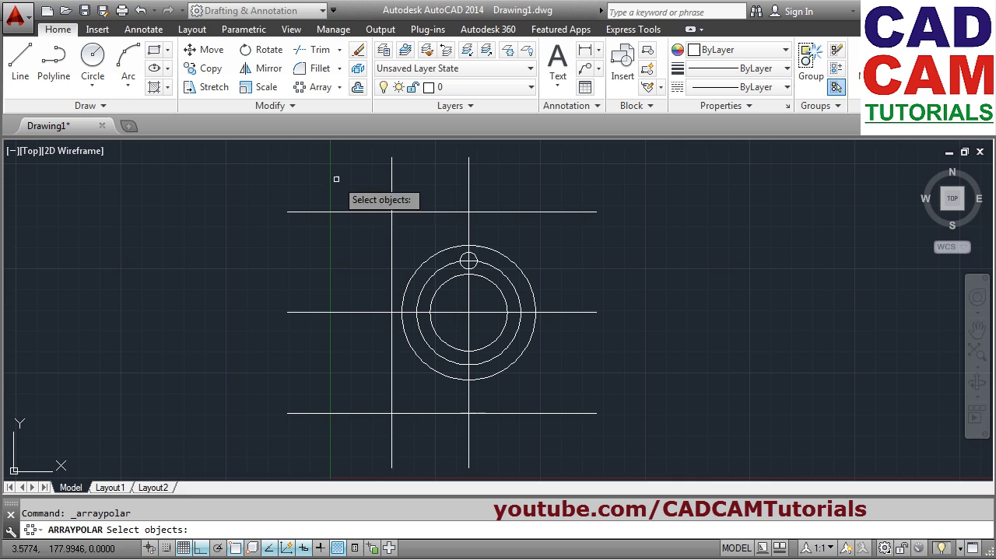
{"action": "left_click", "coordinate": [468, 259]}
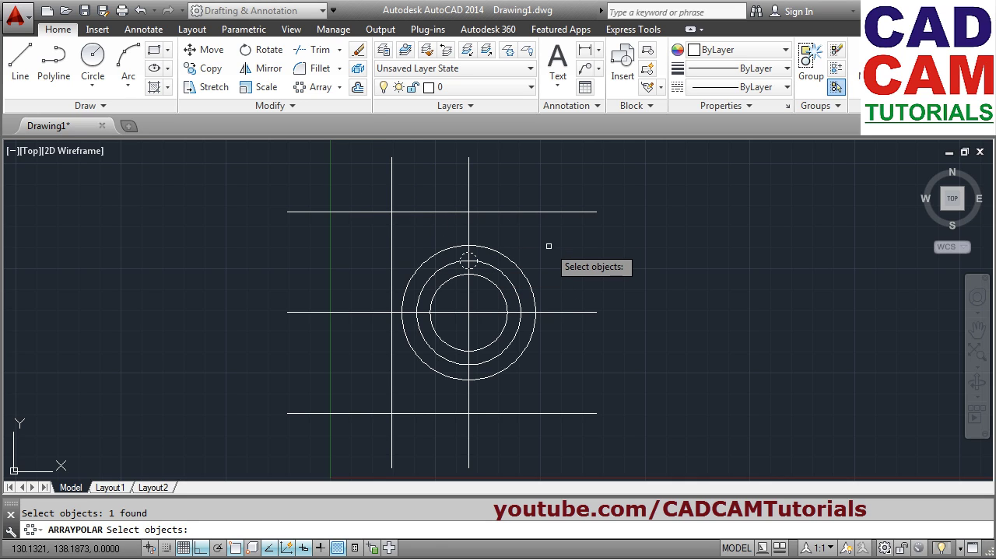
{"action": "key", "text": "Return"}
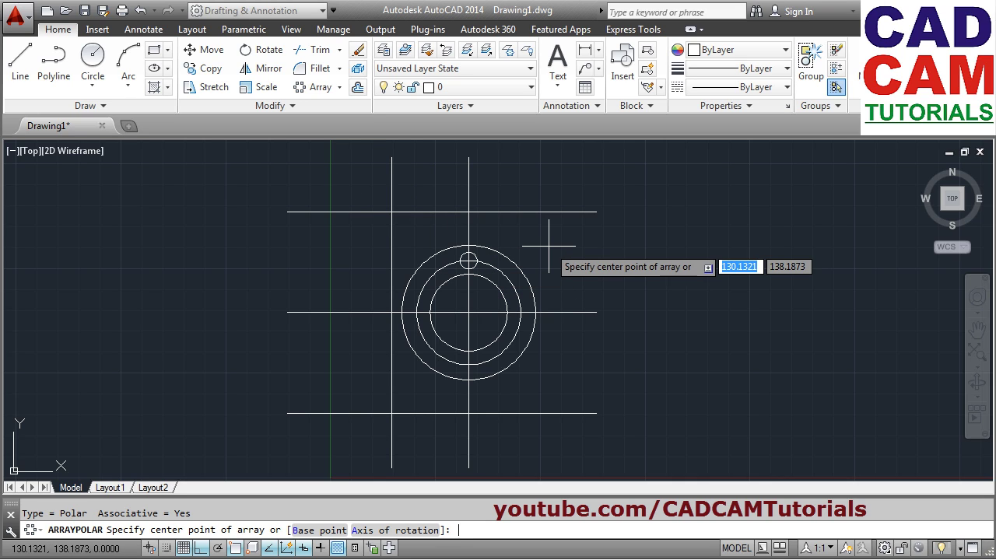
{"action": "left_click", "coordinate": [468, 314]}
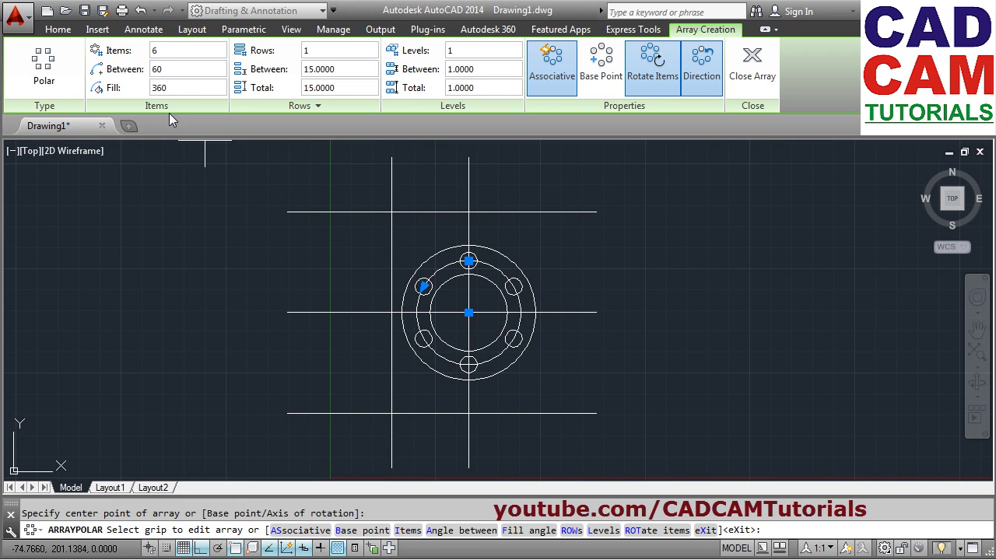
{"action": "left_click", "coordinate": [750, 70]}
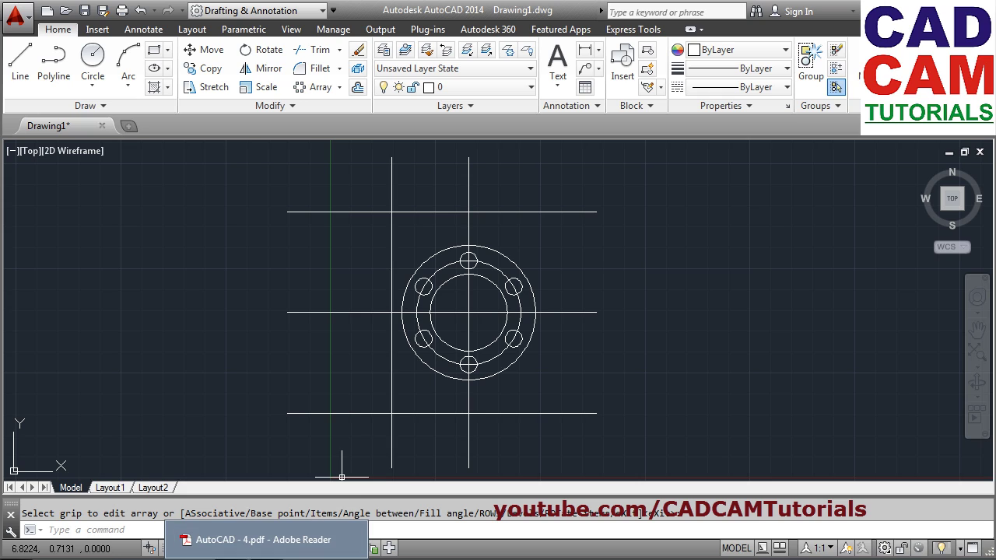
Draw radius-8 and radius-15 circles on the left centerline intersection, checking the reference PDF
{"action": "left_click", "coordinate": [267, 536]}
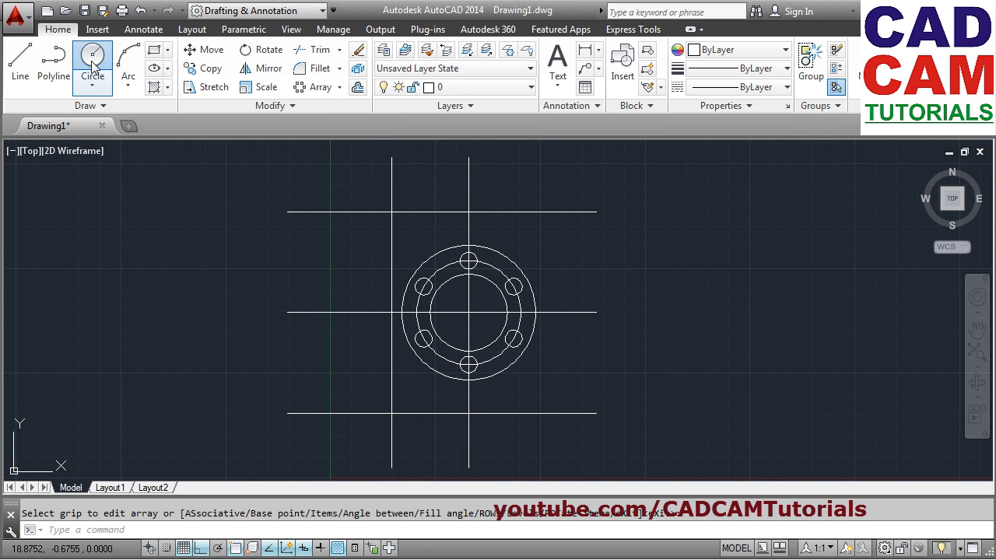
{"action": "left_click", "coordinate": [93, 66]}
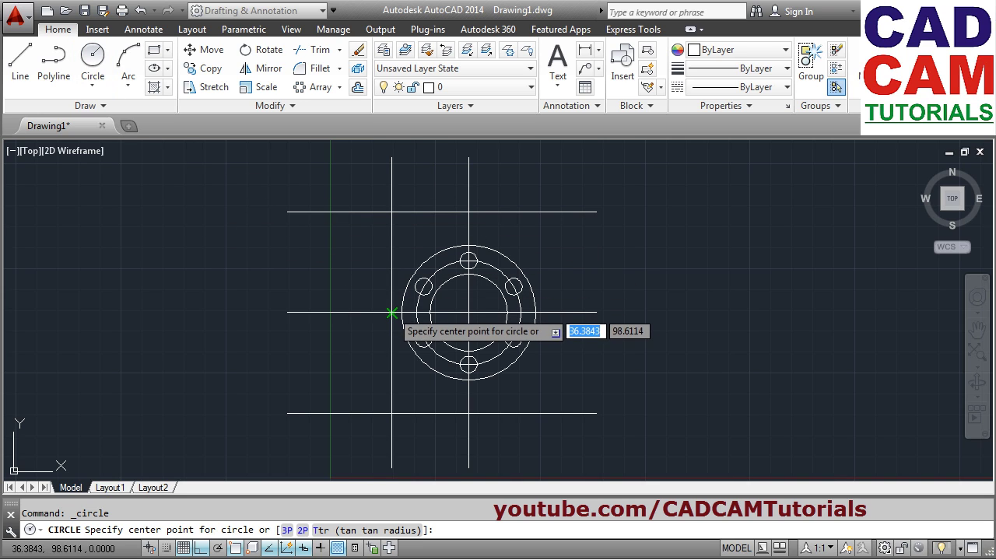
{"action": "left_click", "coordinate": [391, 313]}
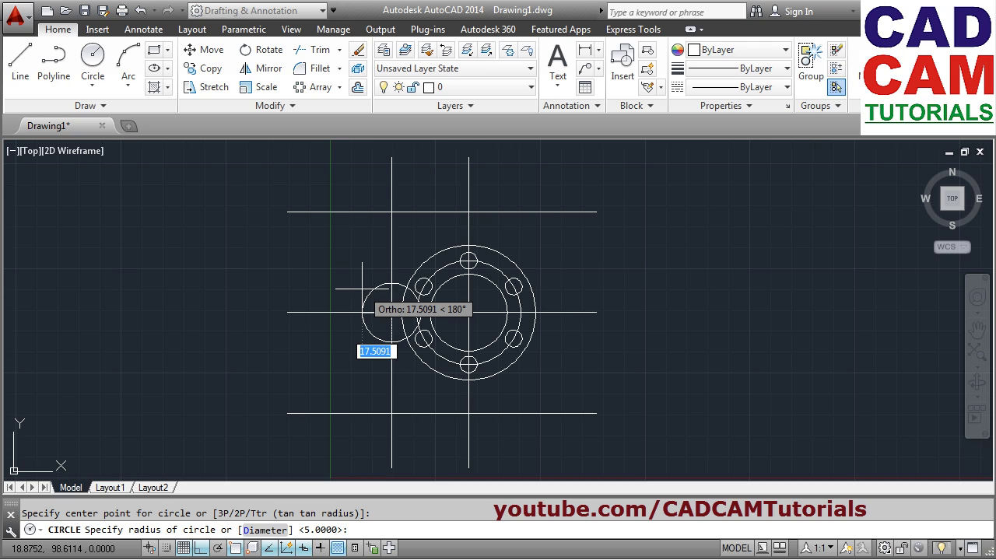
{"action": "type", "text": "8"}
{"action": "key", "text": "Return"}
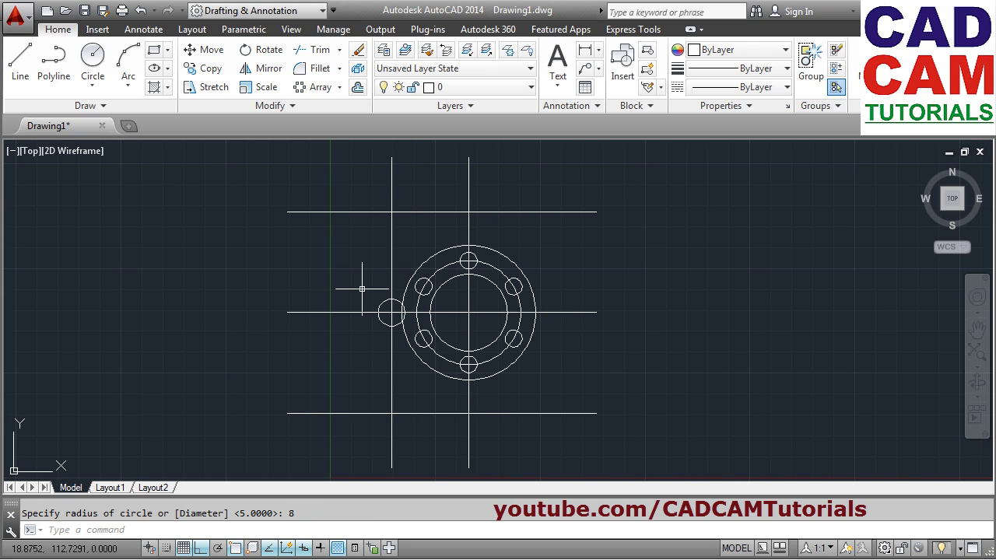
{"action": "key", "text": "Return"}
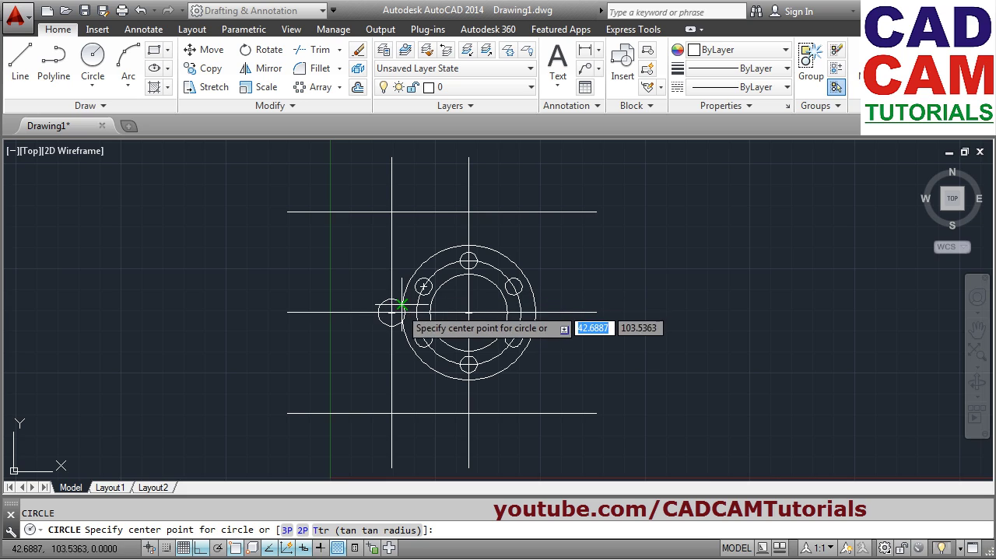
{"action": "left_click", "coordinate": [391, 312]}
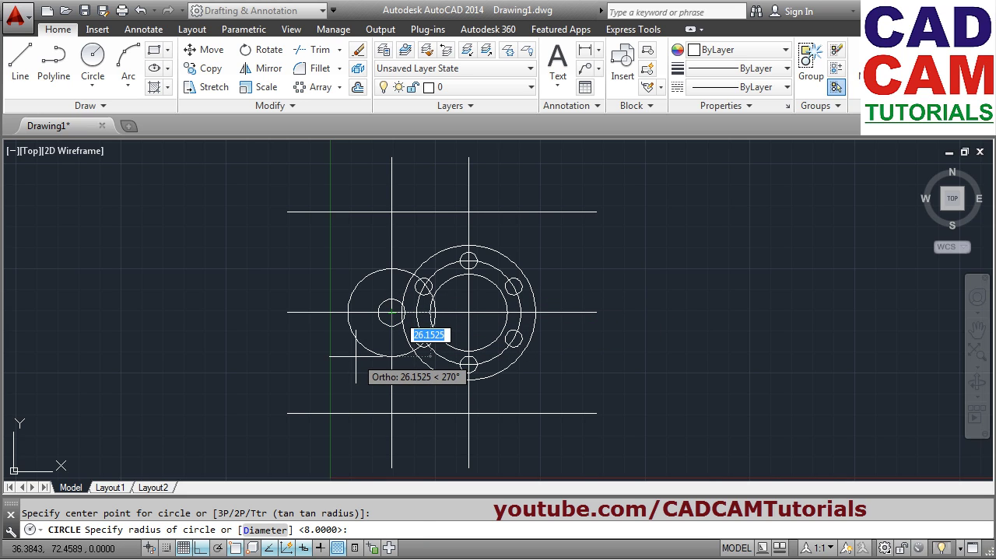
{"action": "type", "text": "15"}
{"action": "key", "text": "Return"}
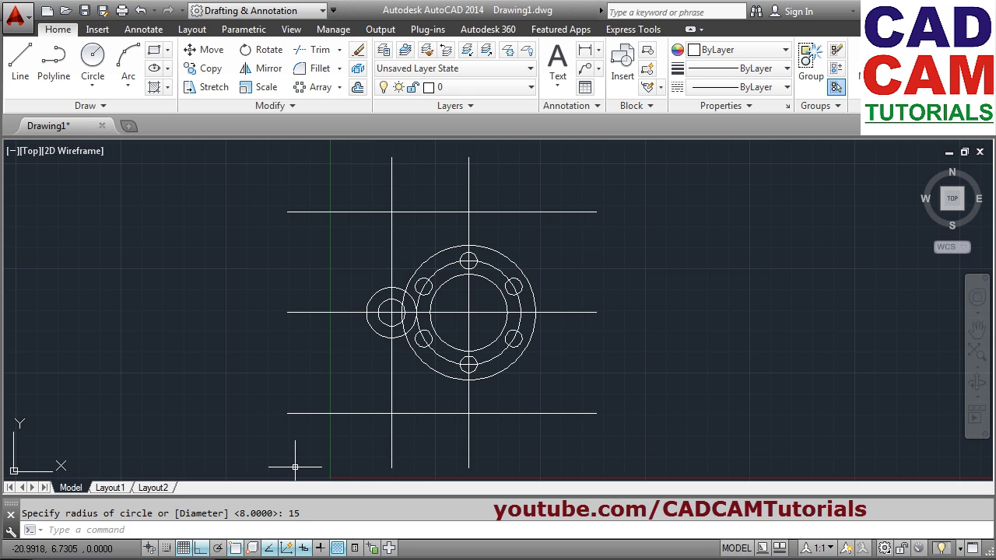
{"action": "key", "text": "alt+Tab"}
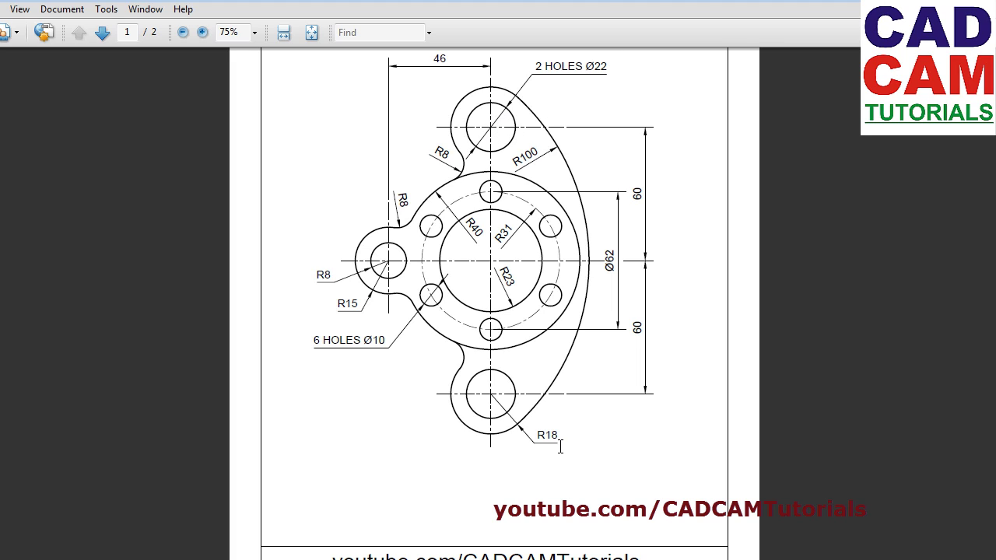
{"action": "key", "text": "alt+Tab"}
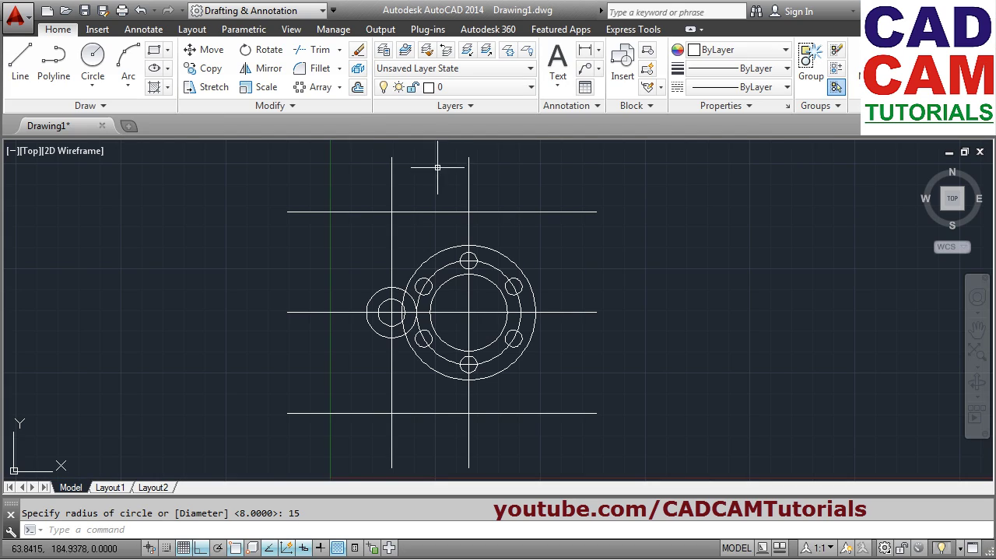
Draw radius-11 and radius-18 circles on the top centerline intersection, then view the reference PDF
{"action": "left_click", "coordinate": [92, 58]}
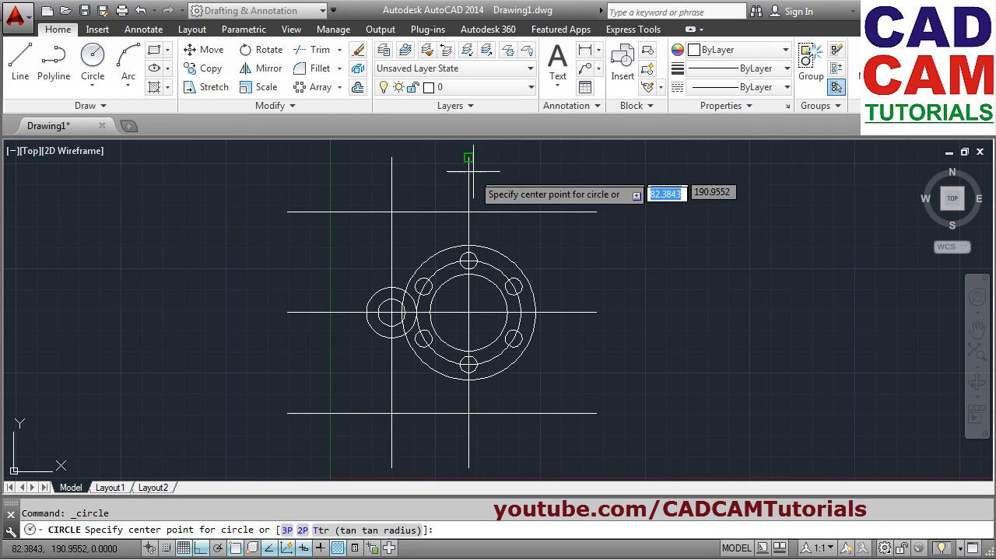
{"action": "left_click", "coordinate": [469, 211]}
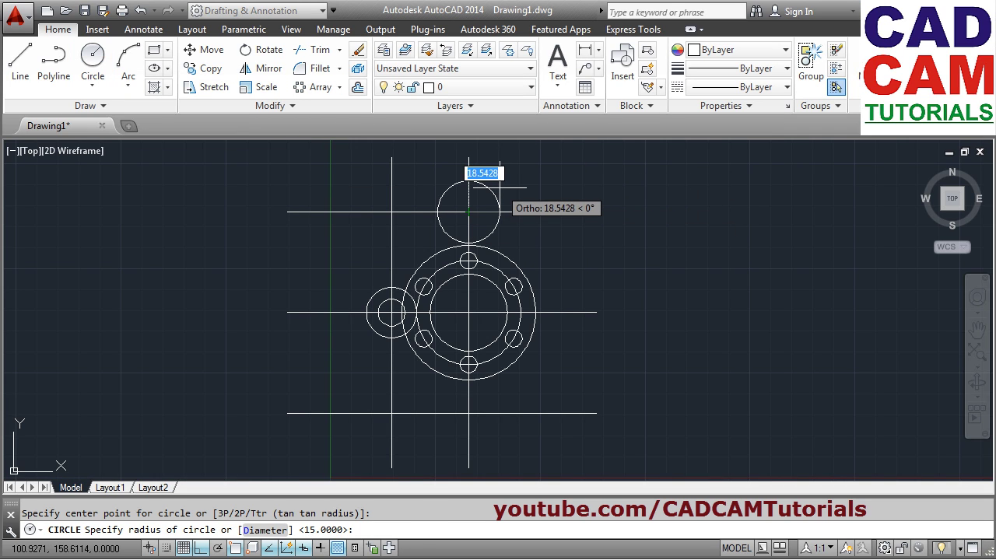
{"action": "type", "text": "11"}
{"action": "key", "text": "Return"}
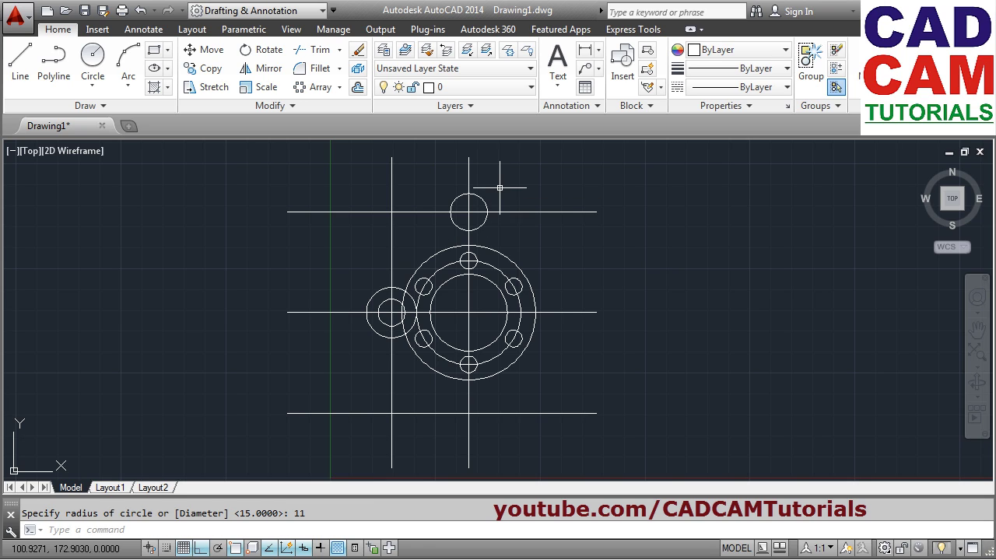
{"action": "key", "text": "Return"}
{"action": "left_click", "coordinate": [469, 211]}
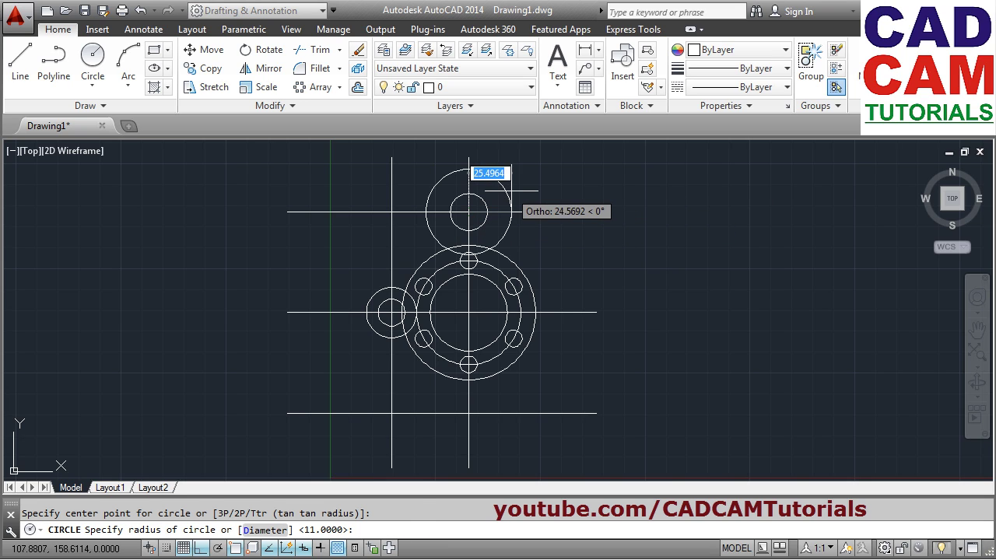
{"action": "type", "text": "18"}
{"action": "key", "text": "Return"}
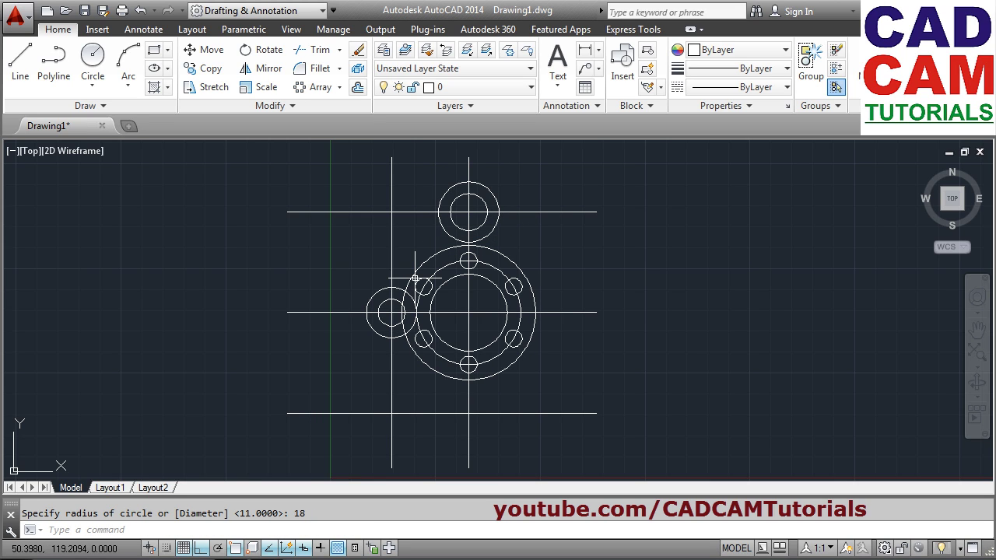
{"action": "key", "text": "alt+Tab"}
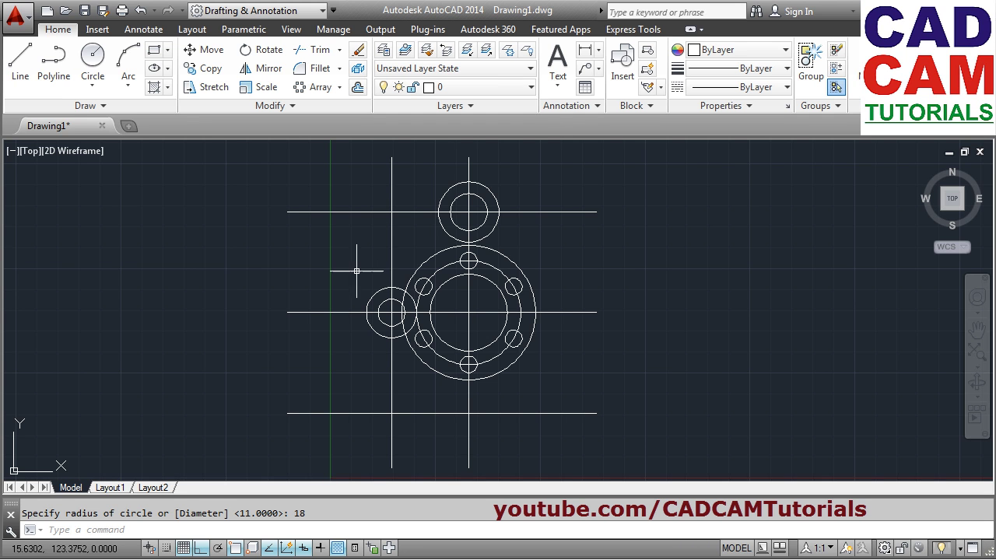
Draw a radius-8 Tan, Tan, Radius circle between the top R18 lobe and the outer ring
{"action": "left_click", "coordinate": [93, 84]}
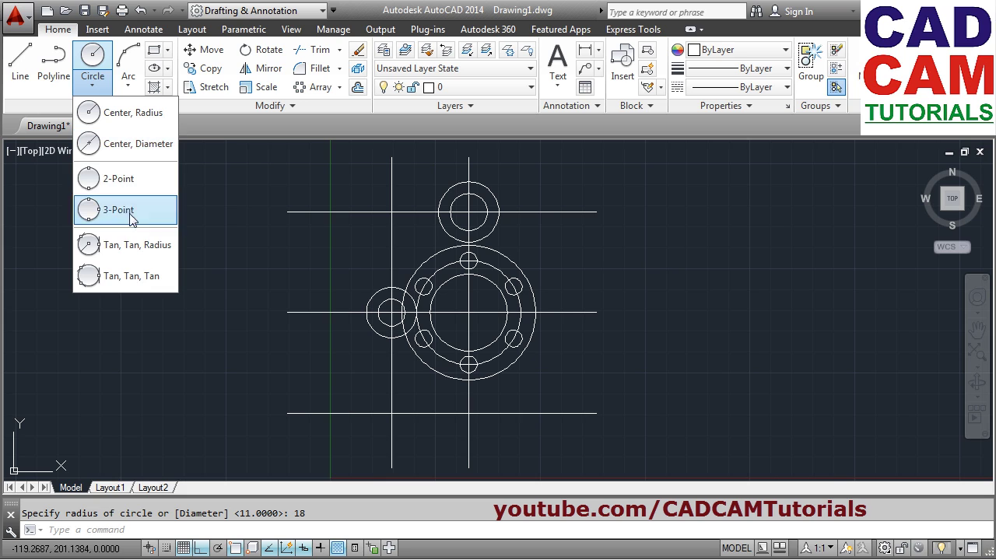
{"action": "left_click", "coordinate": [130, 246]}
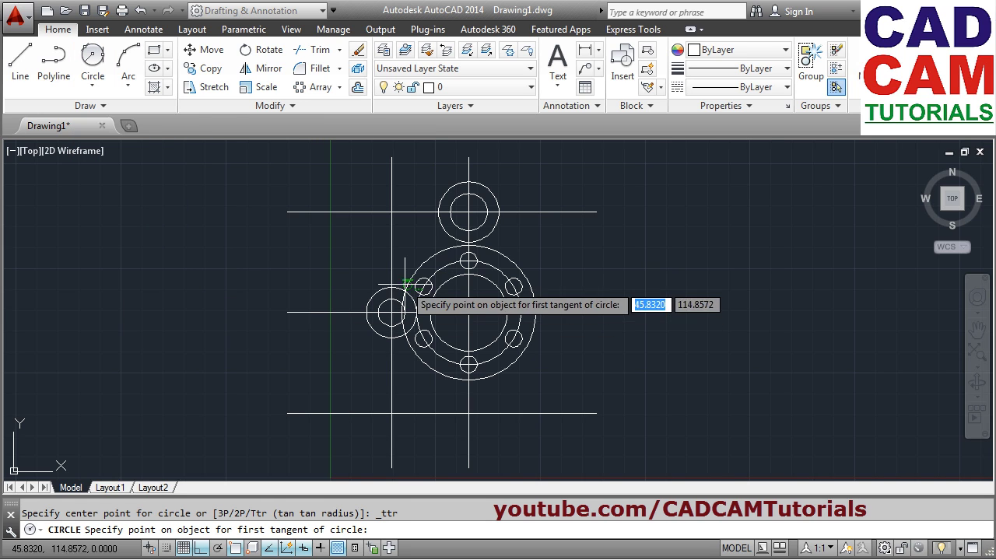
{"action": "left_click", "coordinate": [445, 229]}
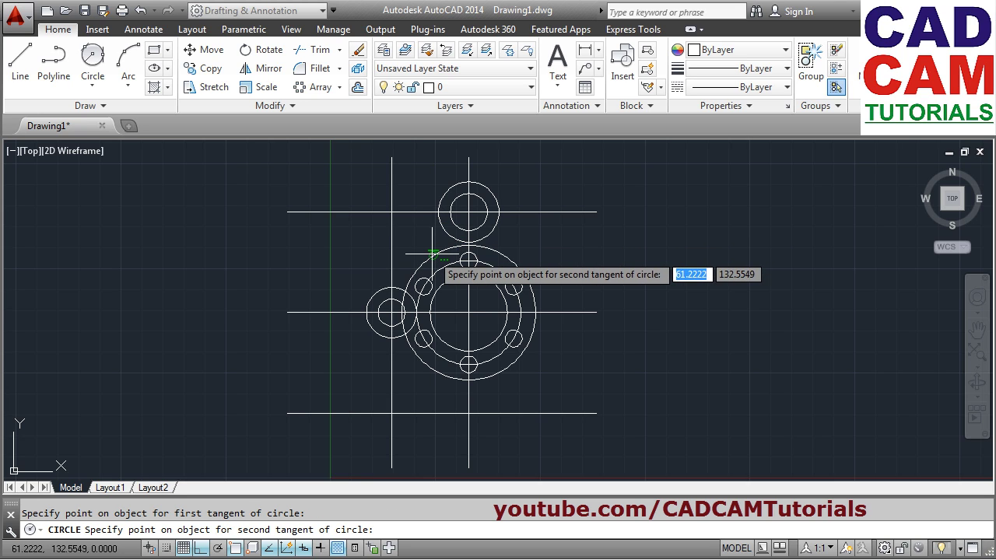
{"action": "left_click", "coordinate": [433, 254]}
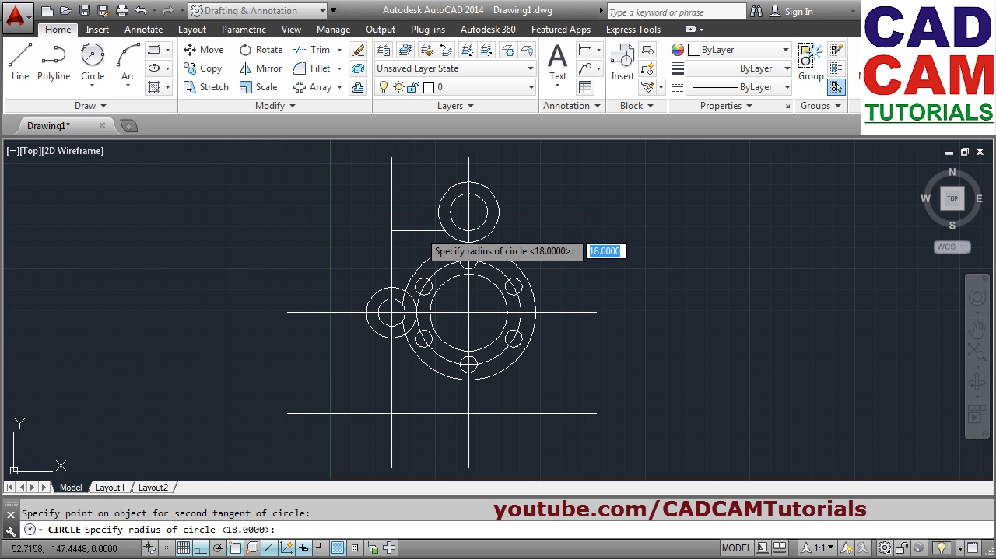
{"action": "key", "text": "Return"}
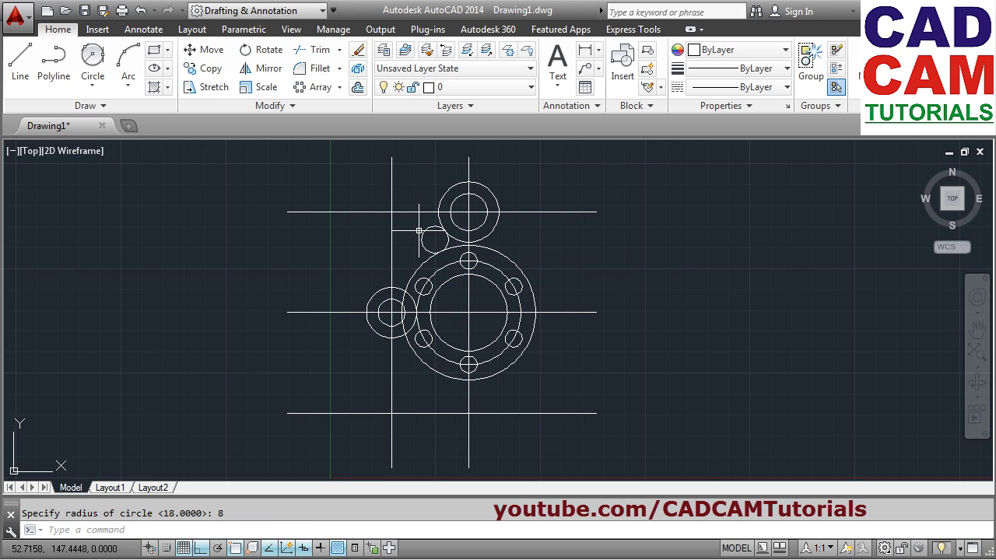
Draw a radius-8 tangent circle between the left R15 lobe and the outer ring
{"action": "left_click", "coordinate": [90, 56]}
{"action": "scroll", "coordinate": [401, 288], "scroll_direction": "up", "scroll_amount": 4}
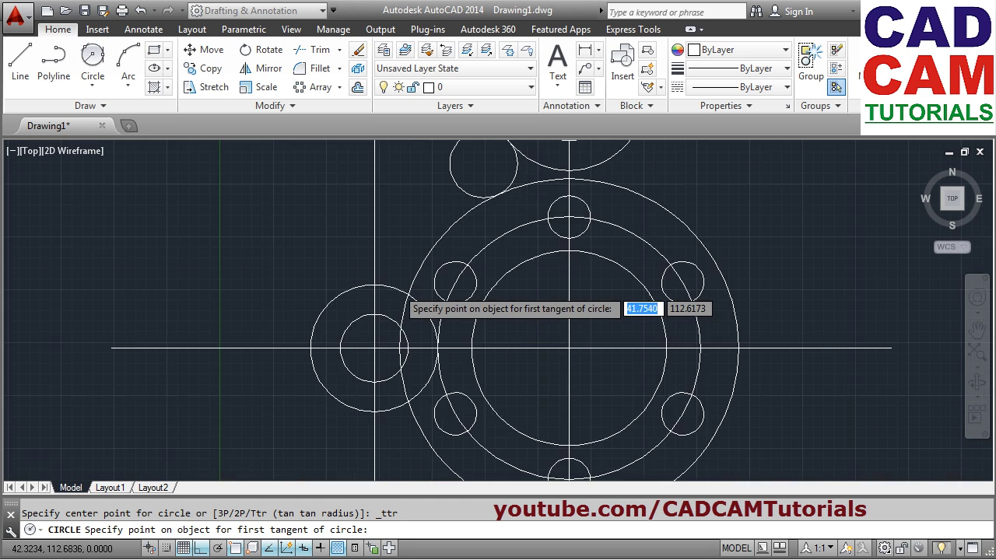
{"action": "scroll", "coordinate": [404, 290], "scroll_direction": "up", "scroll_amount": 4}
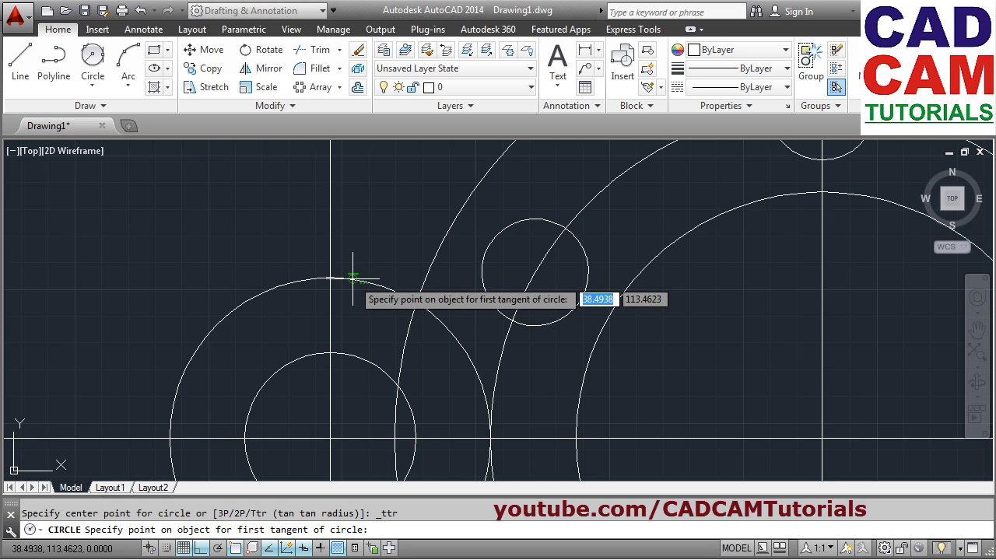
{"action": "left_click", "coordinate": [352, 263]}
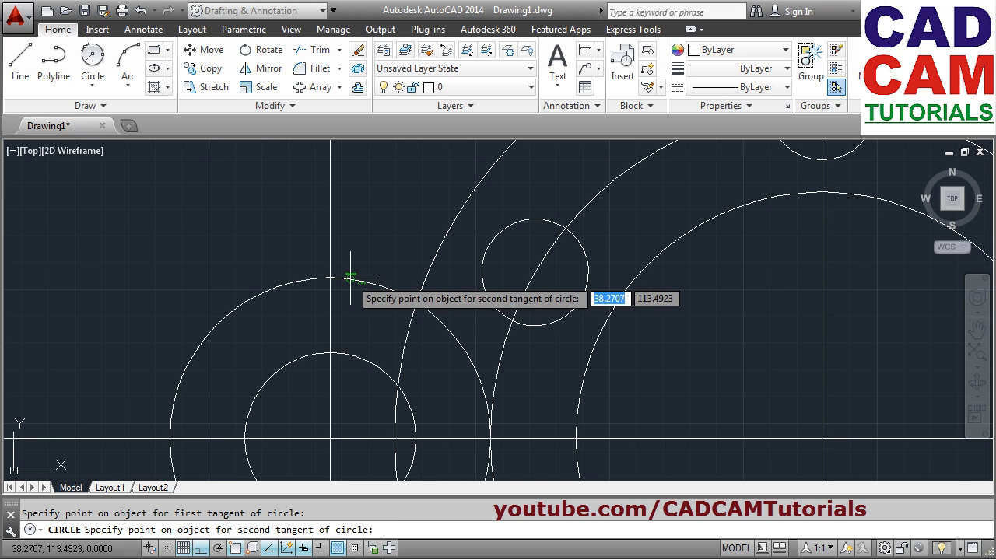
{"action": "left_click", "coordinate": [445, 223]}
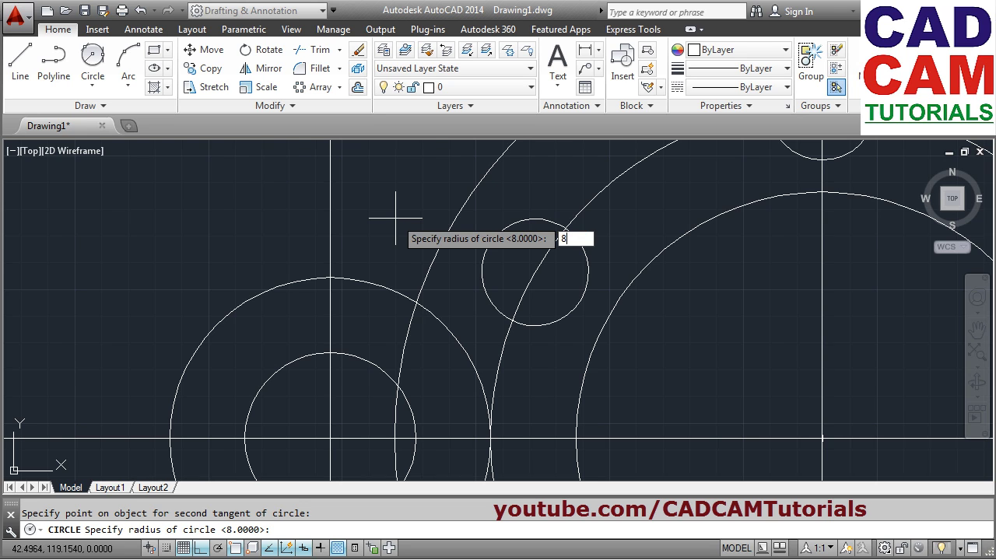
{"action": "type", "text": "8"}
{"action": "key", "text": "Return"}
{"action": "scroll", "coordinate": [407, 246], "scroll_direction": "down", "scroll_amount": 2}
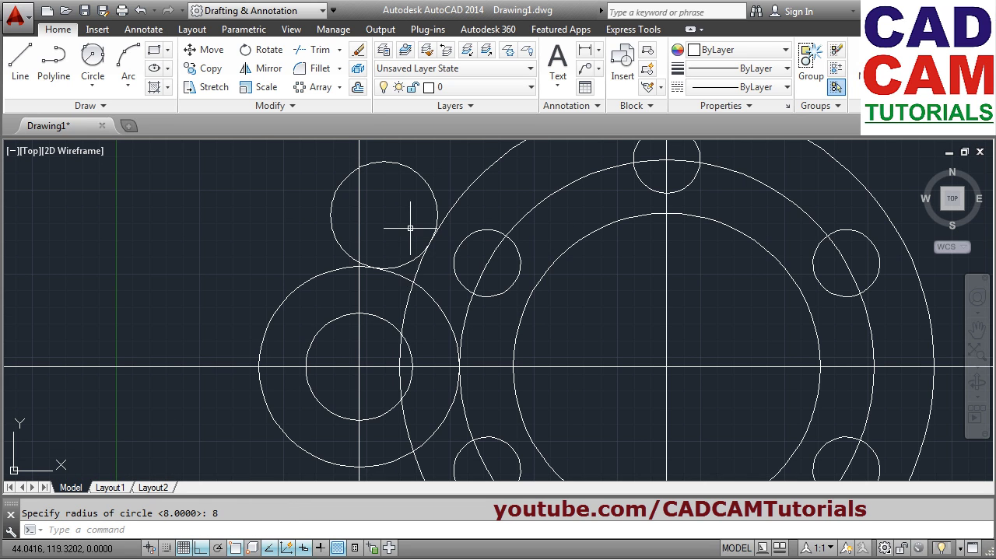
{"action": "scroll", "coordinate": [434, 263], "scroll_direction": "down", "scroll_amount": 5}
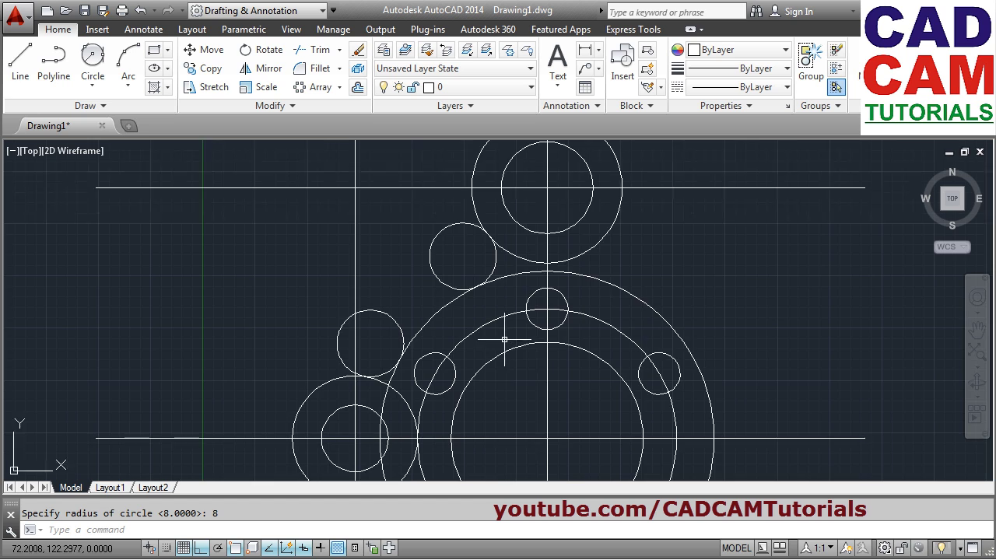
{"action": "scroll", "coordinate": [451, 359], "scroll_direction": "up", "scroll_amount": 4}
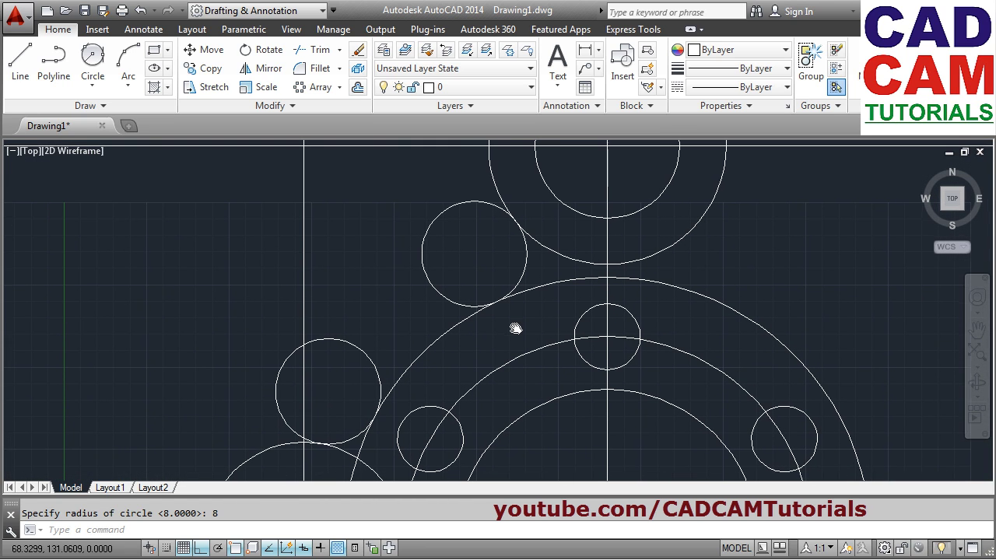
Trim the radius-8 circles using the top lobe, outer ring and left lobe as cutting edges
{"action": "left_click", "coordinate": [315, 50]}
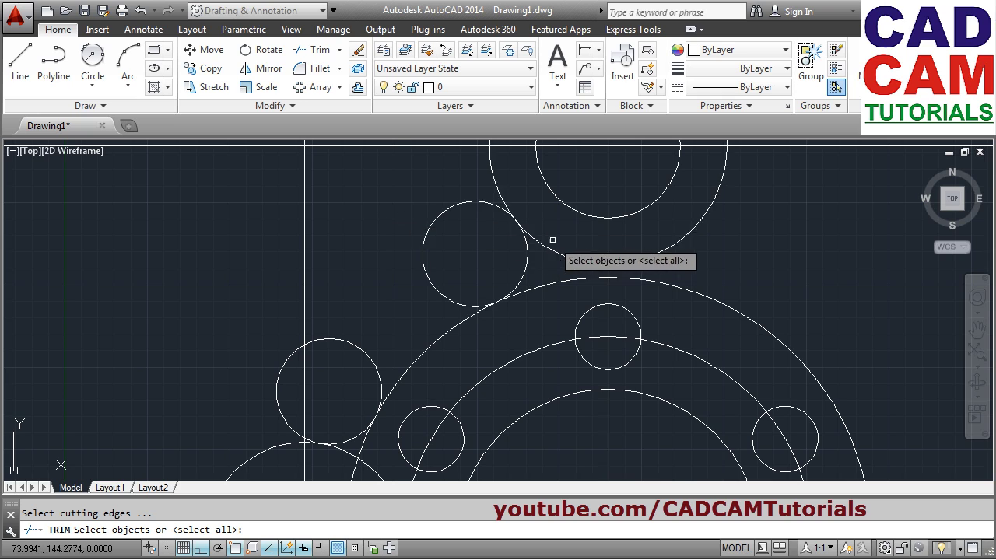
{"action": "scroll", "coordinate": [551, 240], "scroll_direction": "down", "scroll_amount": 2}
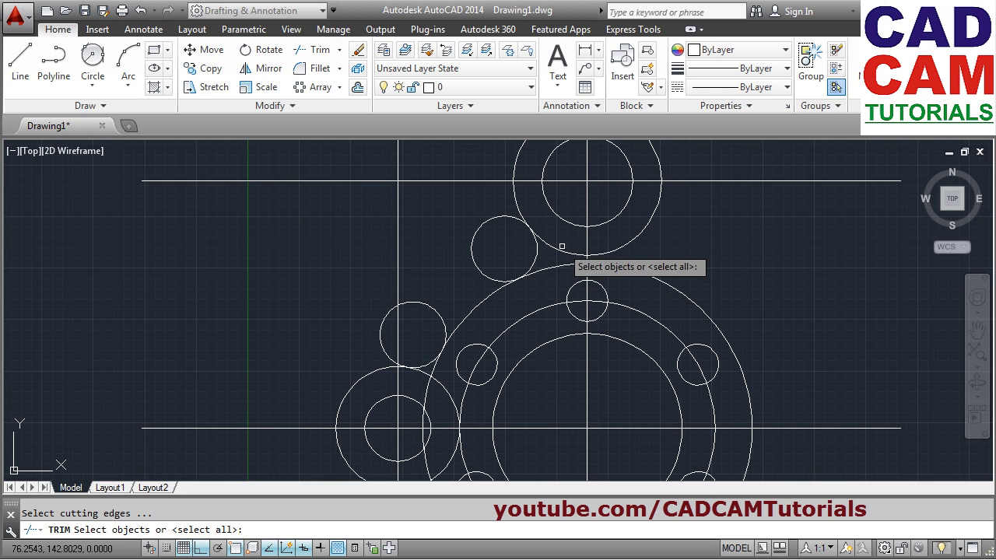
{"action": "left_click", "coordinate": [547, 244]}
{"action": "left_click", "coordinate": [497, 287]}
{"action": "left_click", "coordinate": [381, 372]}
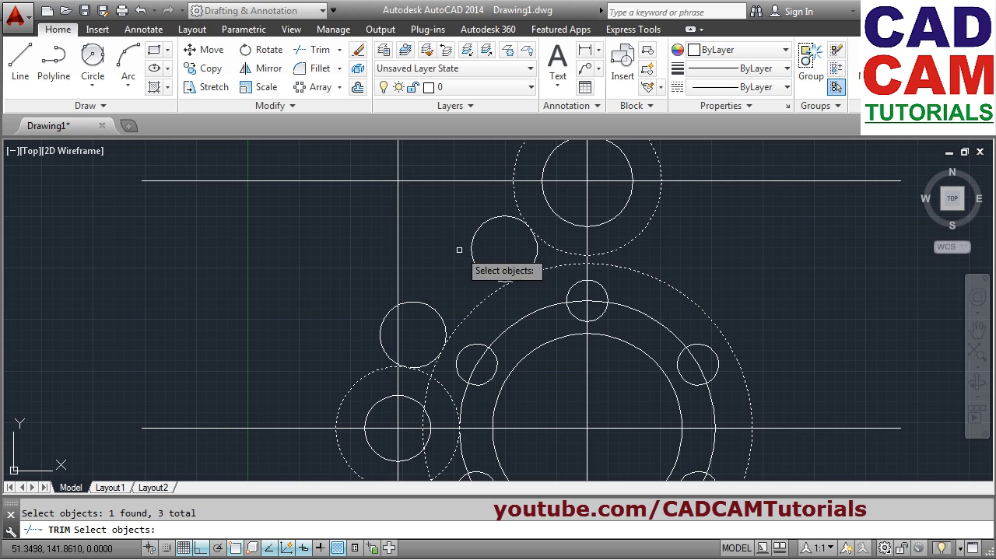
{"action": "key", "text": "Return"}
{"action": "left_click", "coordinate": [476, 233]}
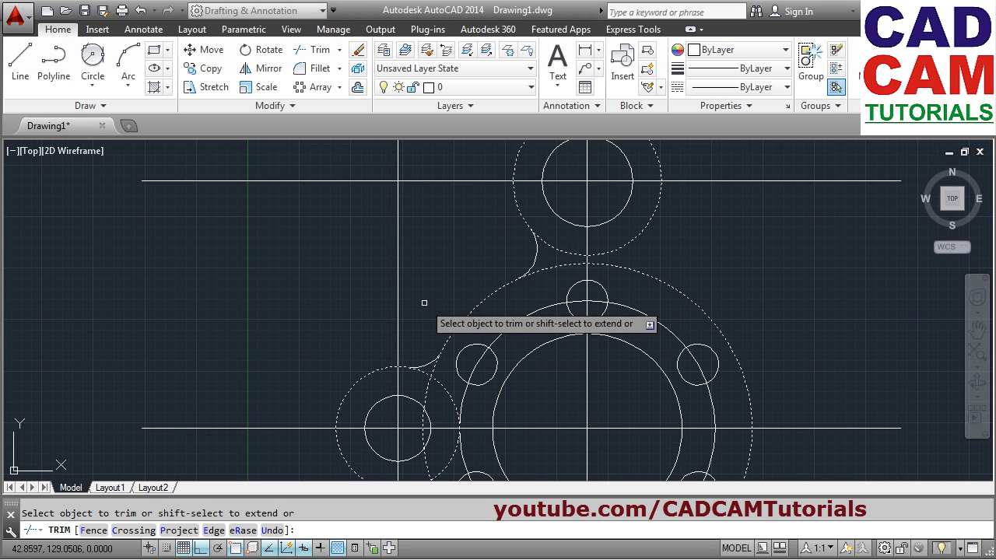
{"action": "key", "text": "Return"}
{"action": "scroll", "coordinate": [407, 234], "scroll_direction": "down", "scroll_amount": 2}
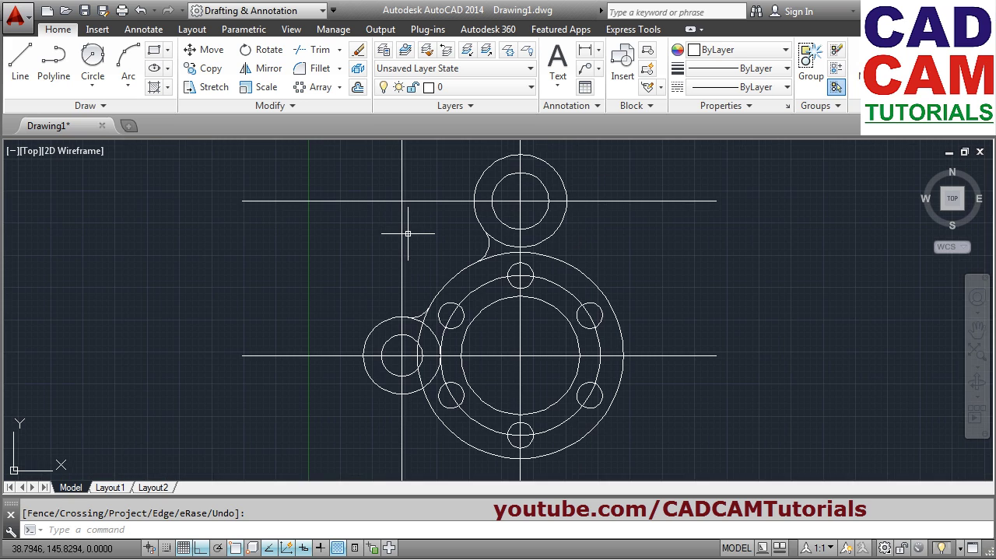
{"action": "scroll", "coordinate": [407, 234], "scroll_direction": "down", "scroll_amount": 2}
Mirror the top lobe circles and fillet across the middle centerline, keeping the originals
{"action": "middle_click_drag", "start_coordinate": [493, 278], "coordinate": [486, 297]}
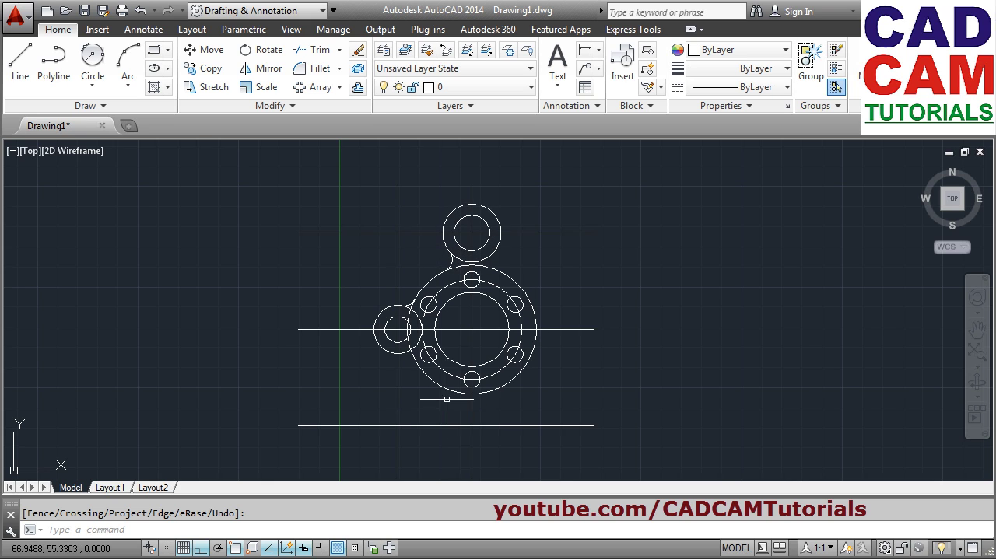
{"action": "middle_click_drag", "start_coordinate": [431, 375], "coordinate": [412, 333]}
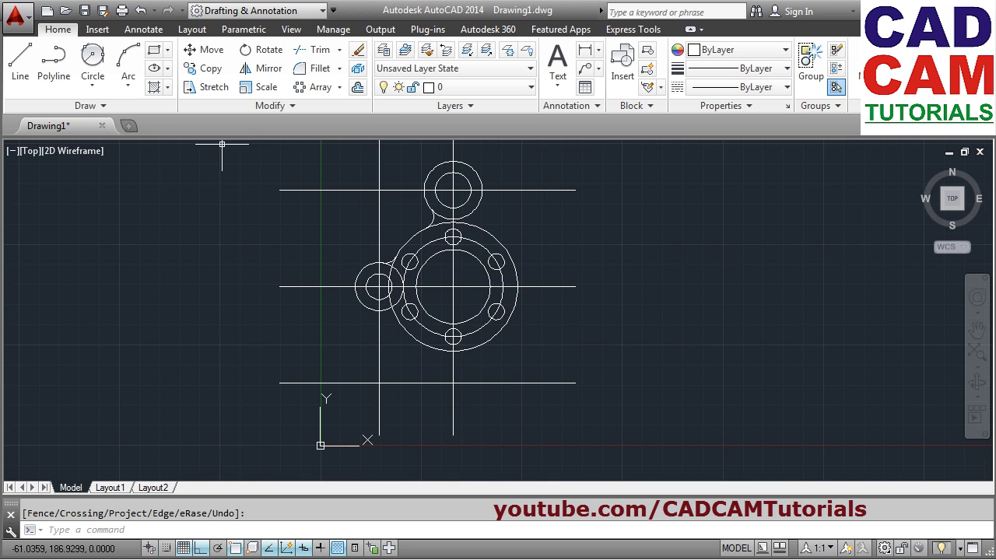
{"action": "left_click", "coordinate": [265, 68]}
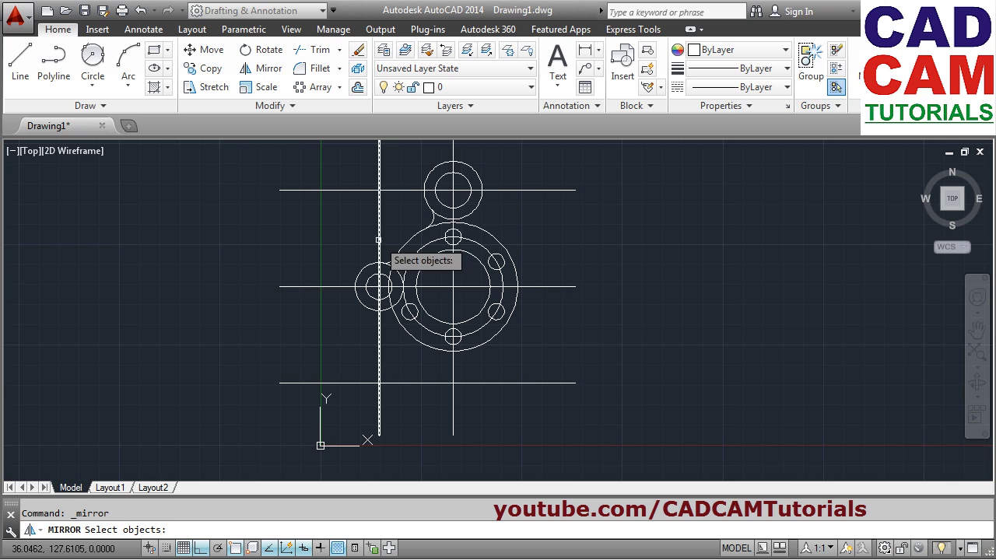
{"action": "left_click", "coordinate": [426, 199]}
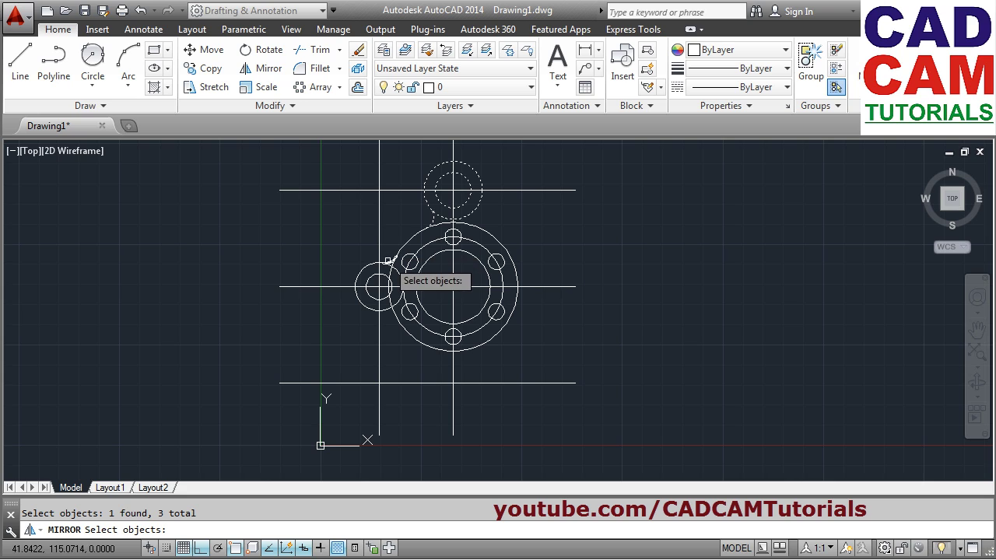
{"action": "key", "text": "Return"}
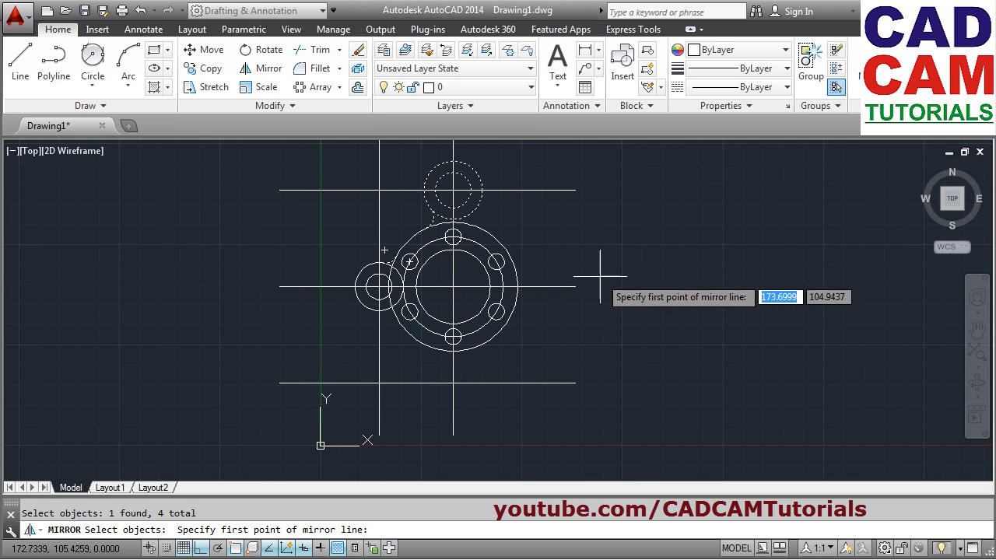
{"action": "left_click", "coordinate": [279, 287]}
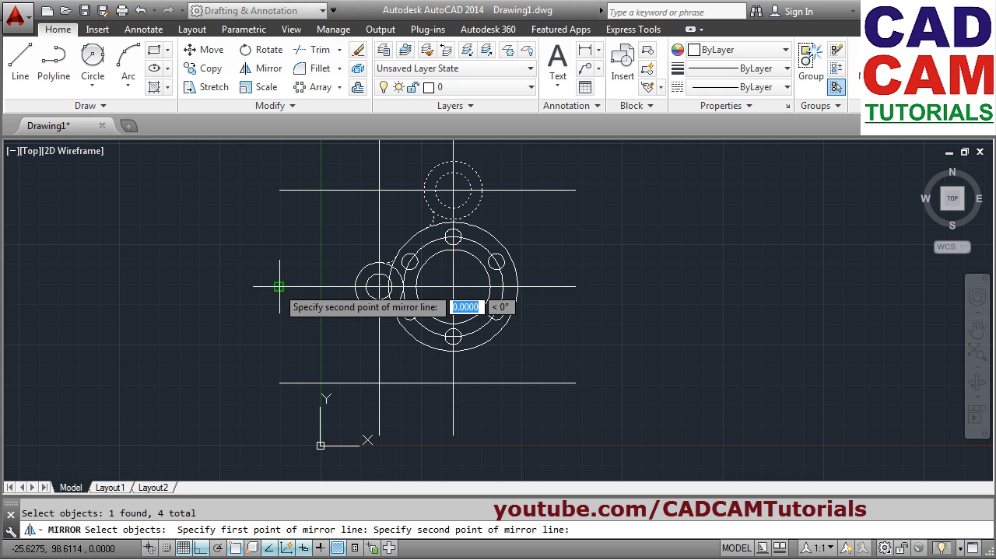
{"action": "left_click", "coordinate": [574, 286]}
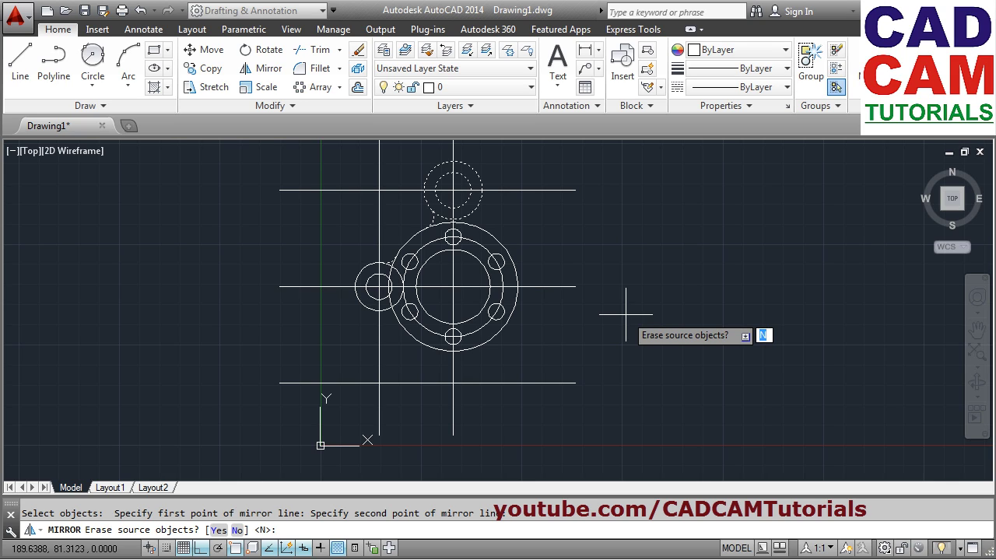
{"action": "key", "text": "Return"}
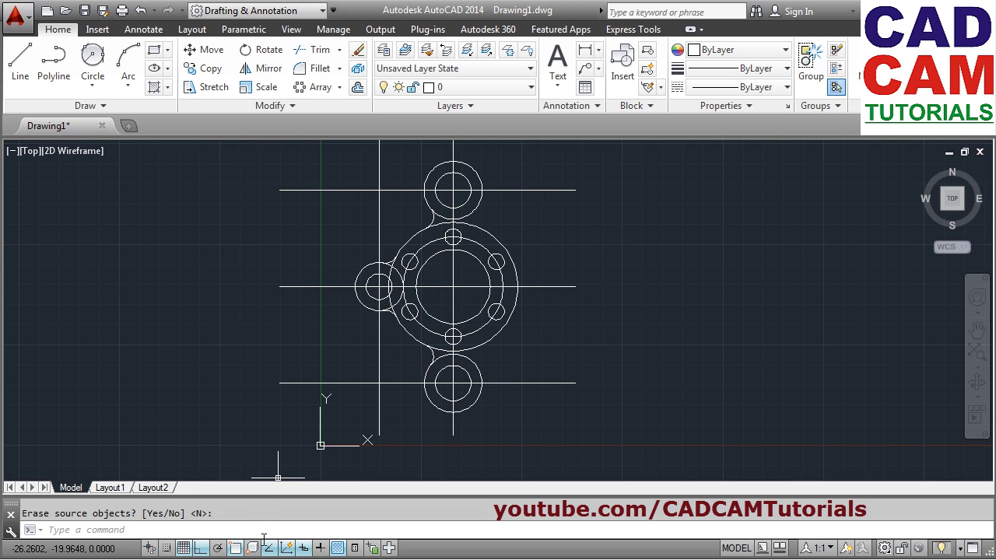
{"action": "key", "text": "alt+Tab"}
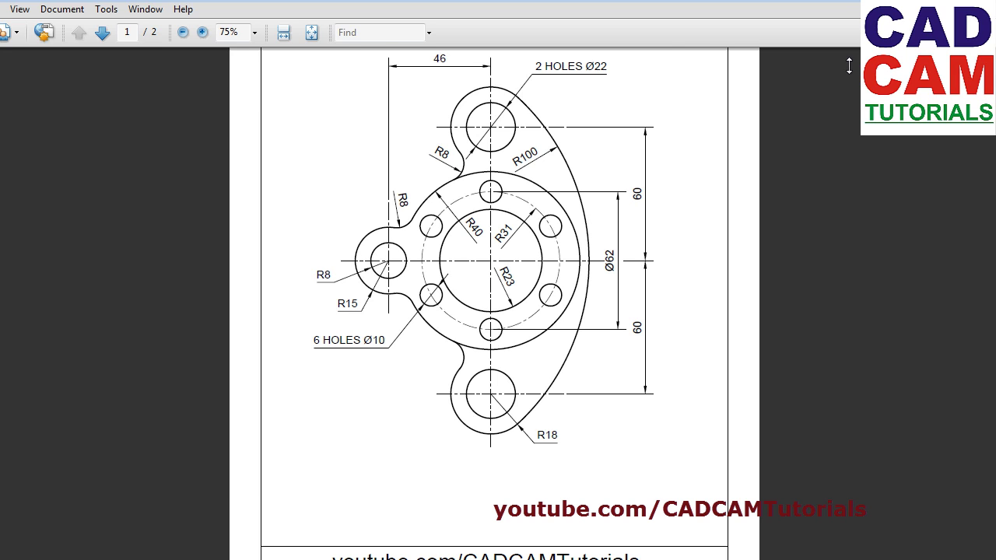
Use Tan, Tan, Radius to draw an R100 circle touching the top and bottom lobes
{"action": "key", "text": "alt+Tab"}
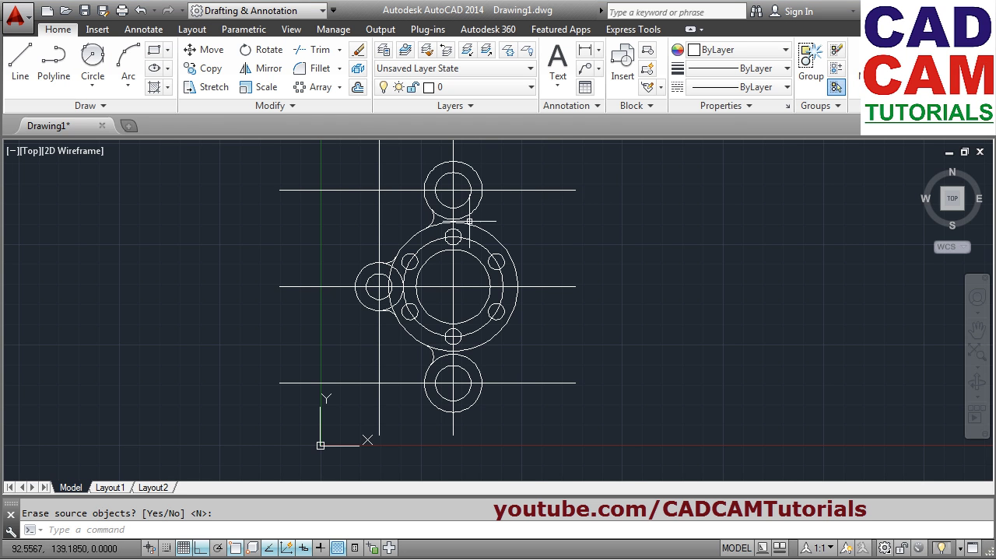
{"action": "left_click", "coordinate": [95, 61]}
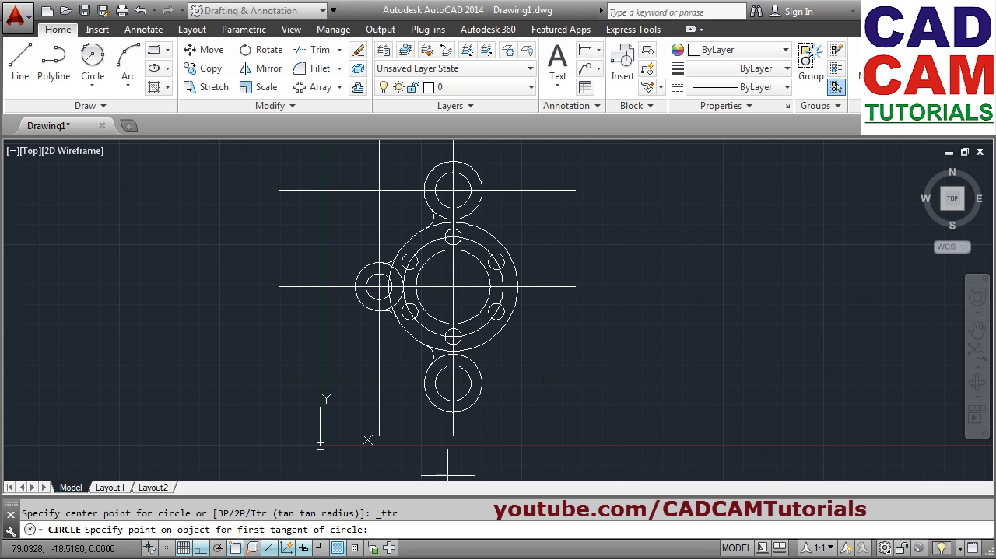
{"action": "key", "text": "alt+Tab"}
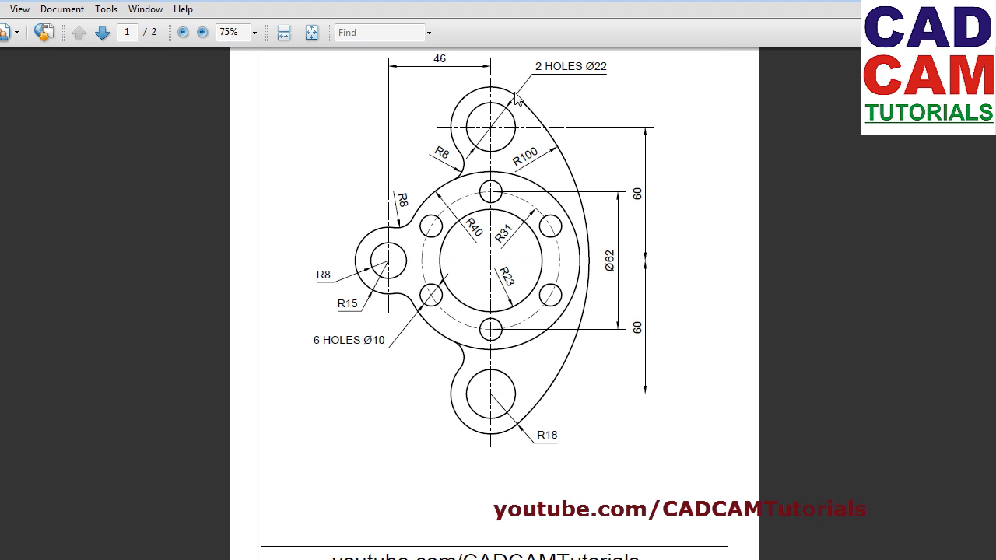
{"action": "key", "text": "alt+Tab"}
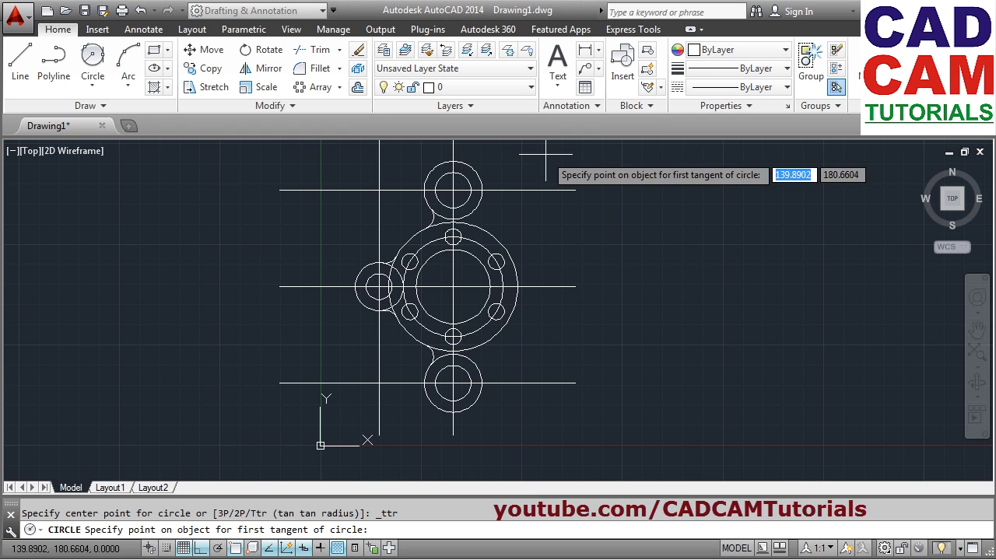
{"action": "left_click", "coordinate": [472, 165]}
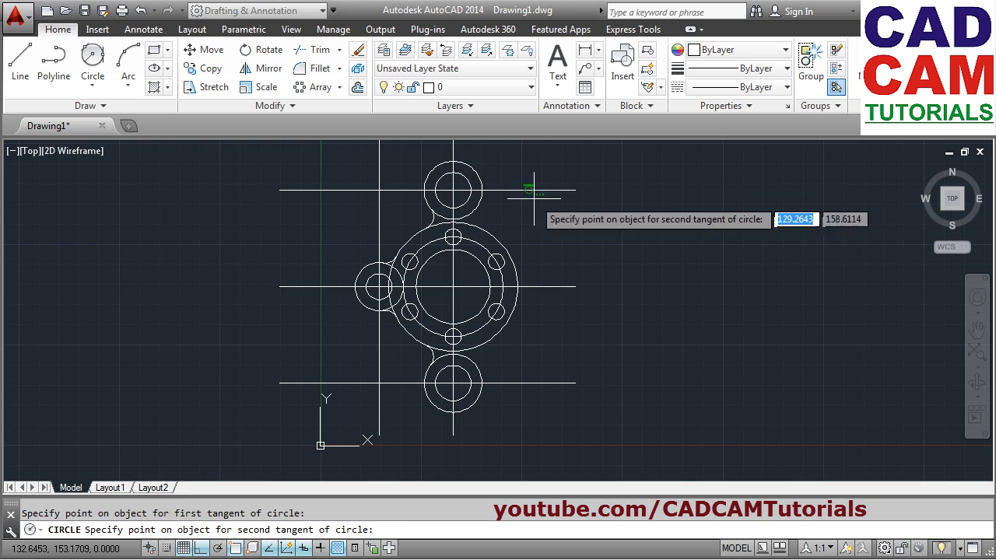
{"action": "left_click", "coordinate": [478, 411]}
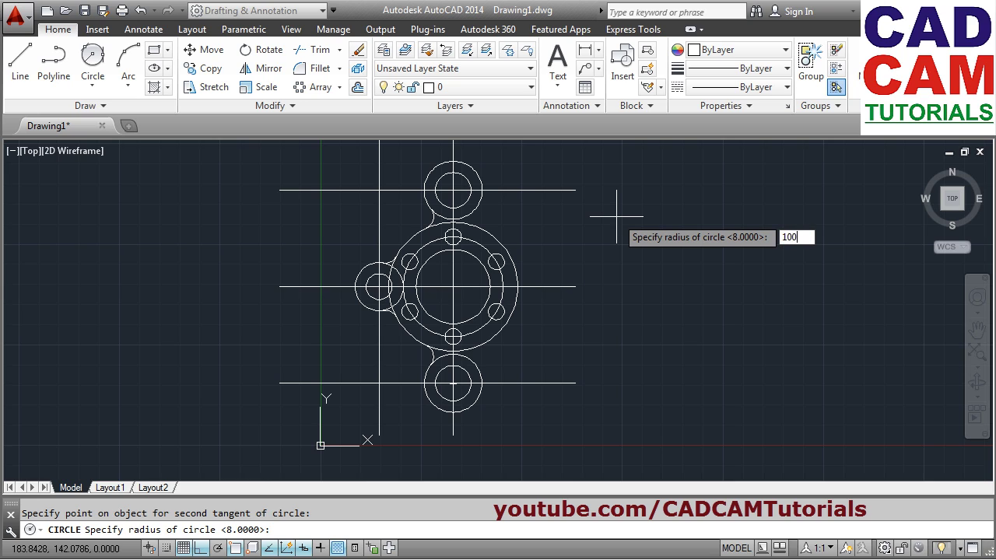
{"action": "key", "text": "Return"}
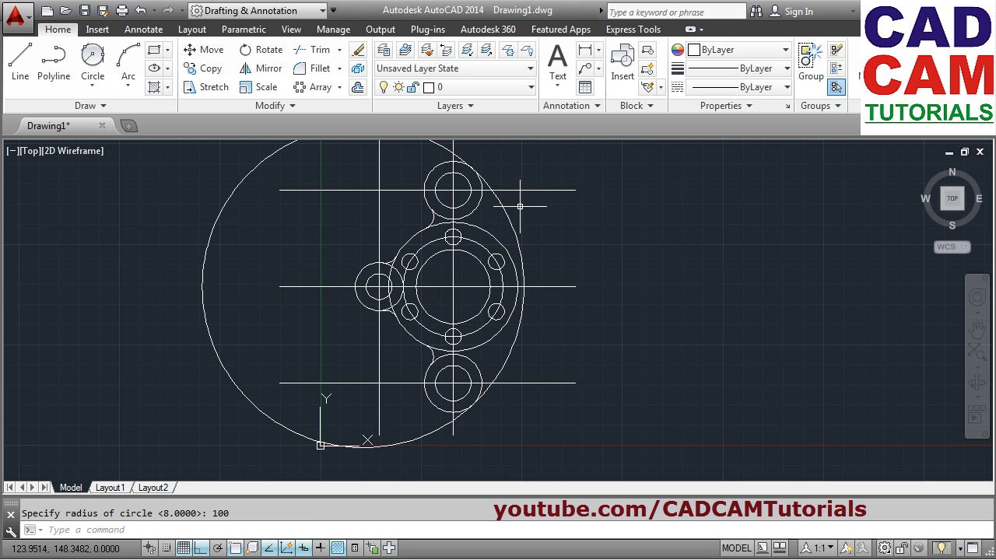
{"action": "middle_click_drag", "start_coordinate": [541, 210], "coordinate": [540, 231]}
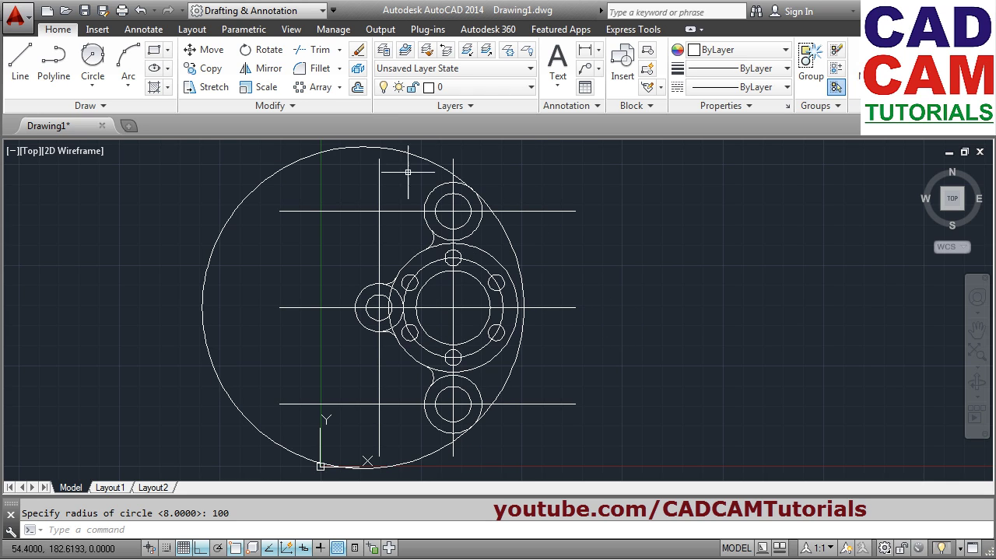
Trim away the R100 circle's left part, using the top lobe circle and both fillet arcs as edges
{"action": "left_click", "coordinate": [316, 51]}
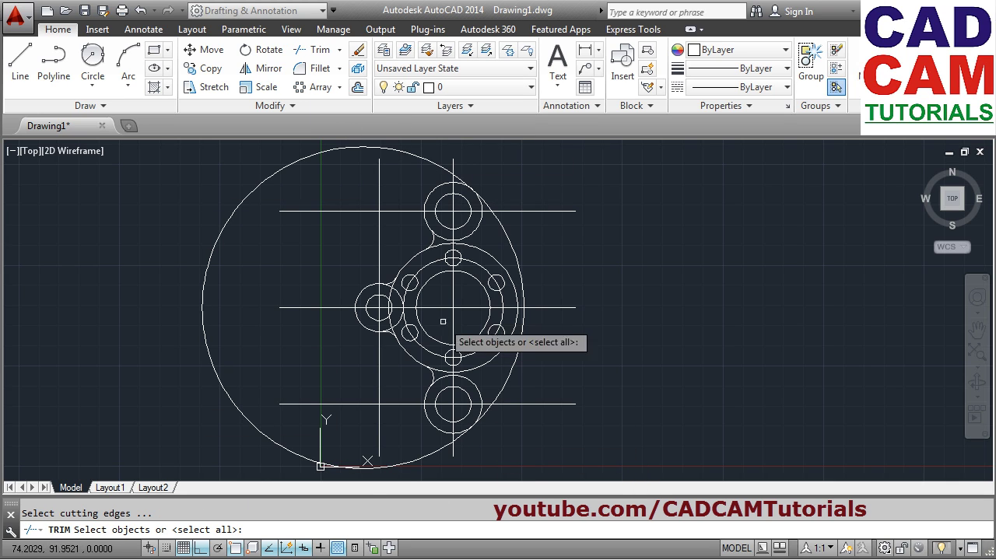
{"action": "left_click", "coordinate": [444, 196]}
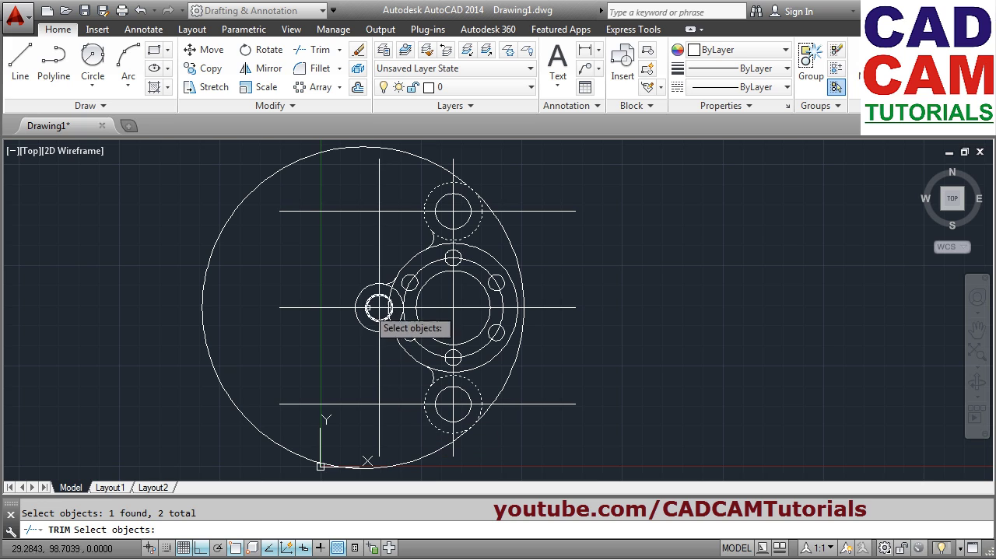
{"action": "scroll", "coordinate": [388, 303], "scroll_direction": "up", "scroll_amount": 5}
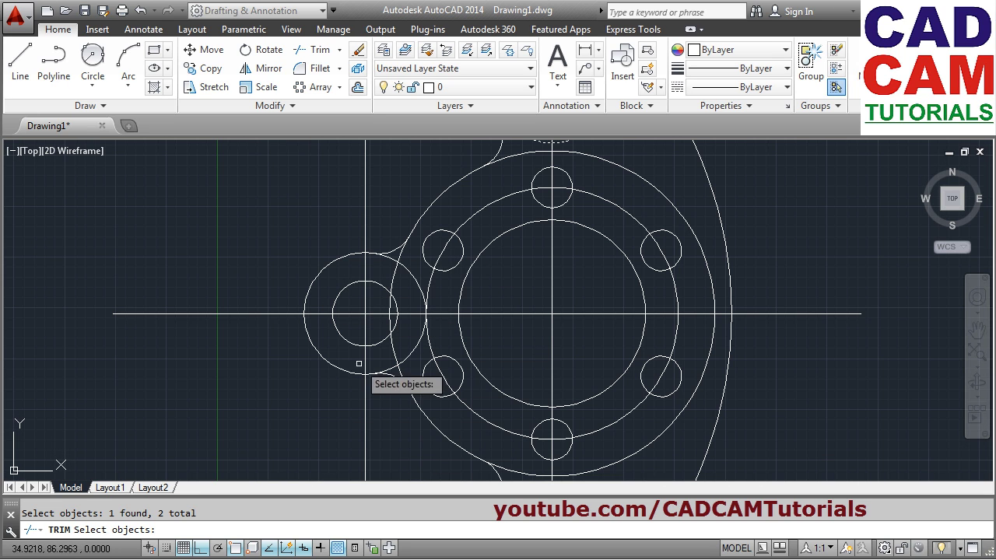
{"action": "left_click", "coordinate": [392, 248]}
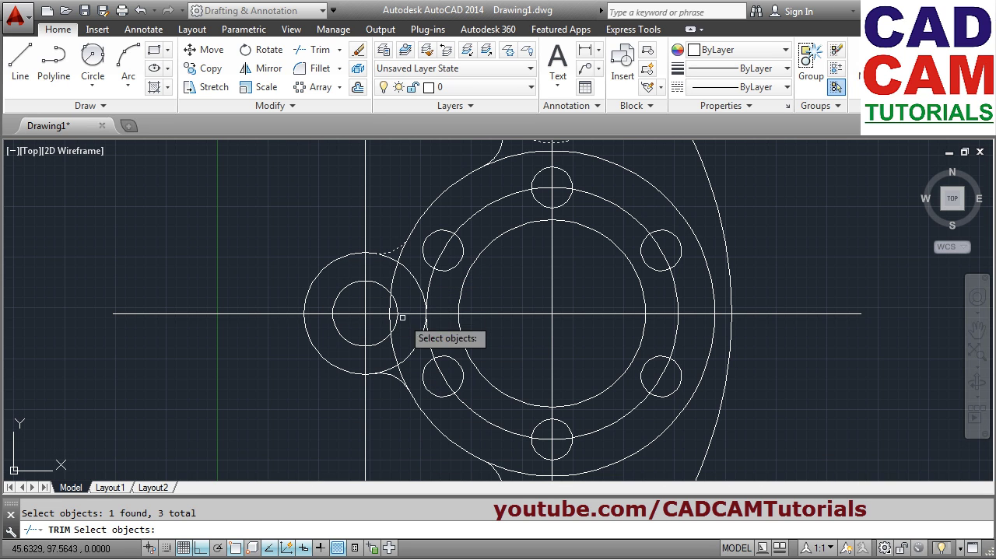
{"action": "left_click", "coordinate": [392, 378]}
{"action": "scroll", "coordinate": [425, 398], "scroll_direction": "down", "scroll_amount": 2}
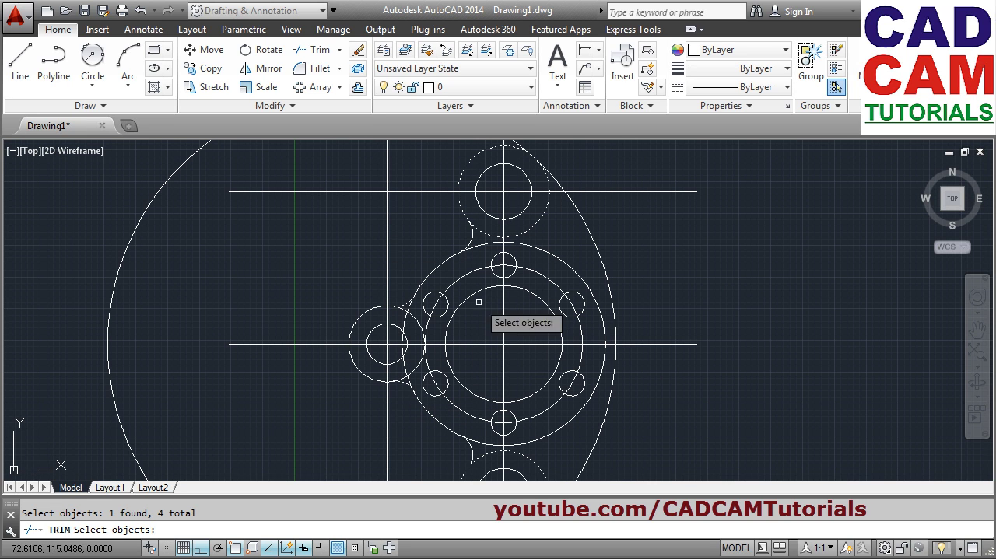
{"action": "mouse_move", "coordinate": [519, 382]}
{"action": "middle_mouse_down"}
{"action": "mouse_move", "coordinate": [492, 315]}
{"action": "mouse_move", "coordinate": [499, 379]}
{"action": "middle_mouse_up"}
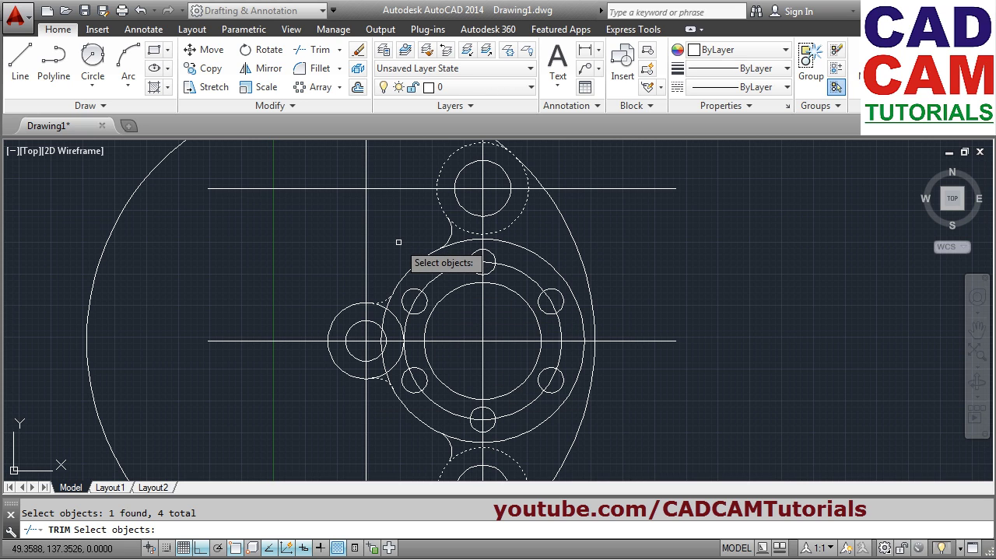
{"action": "key", "text": "Return"}
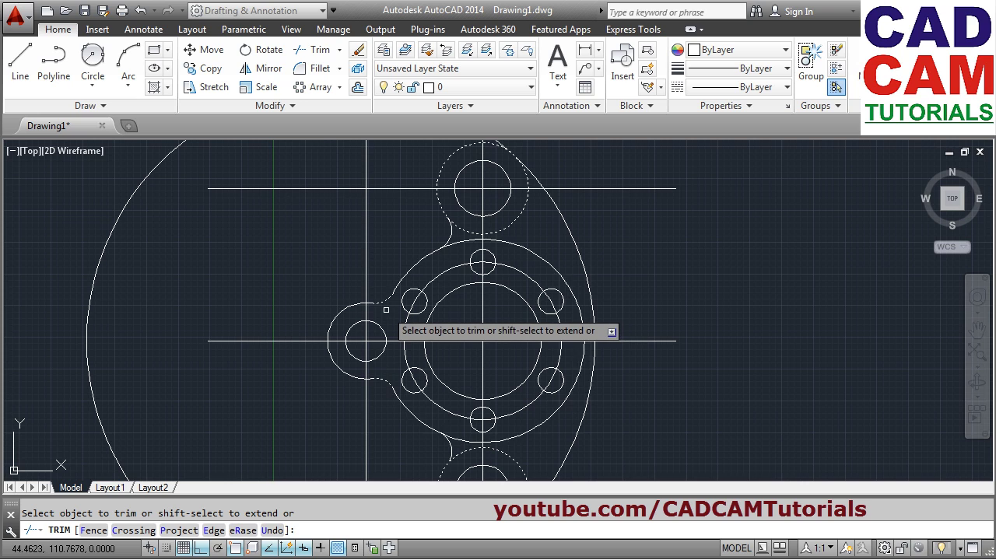
{"action": "scroll", "coordinate": [397, 311], "scroll_direction": "down", "scroll_amount": 2}
{"action": "left_click", "coordinate": [288, 189]}
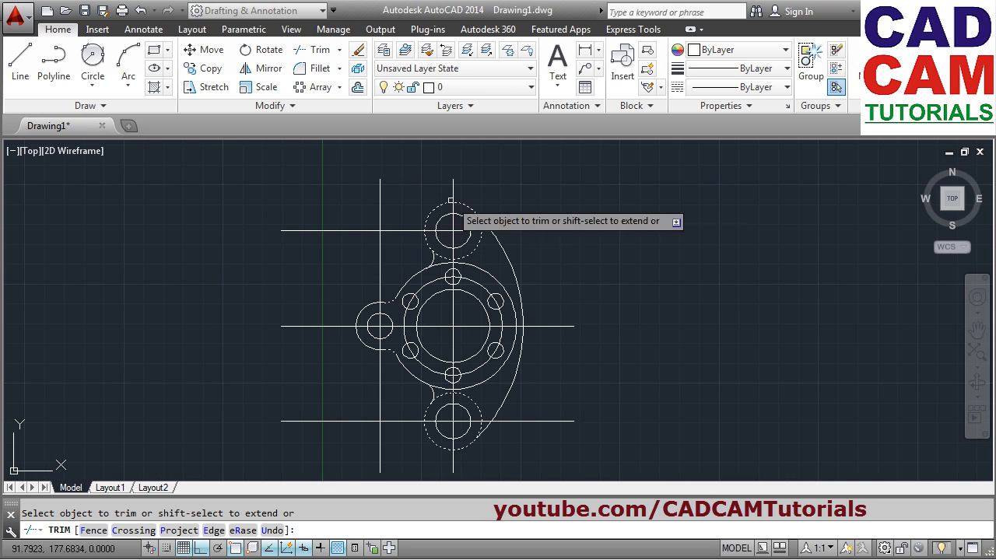
{"action": "key", "text": "Return"}
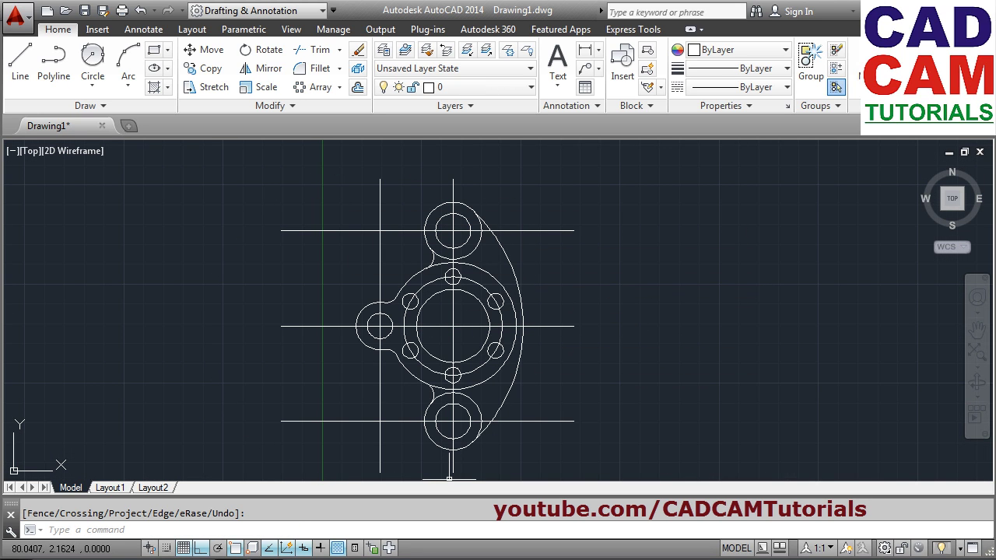
Glance at the reference drawing PDF and return to AutoCAD
{"action": "mouse_move", "coordinate": [266, 559]}
{"action": "left_click", "coordinate": [264, 541]}
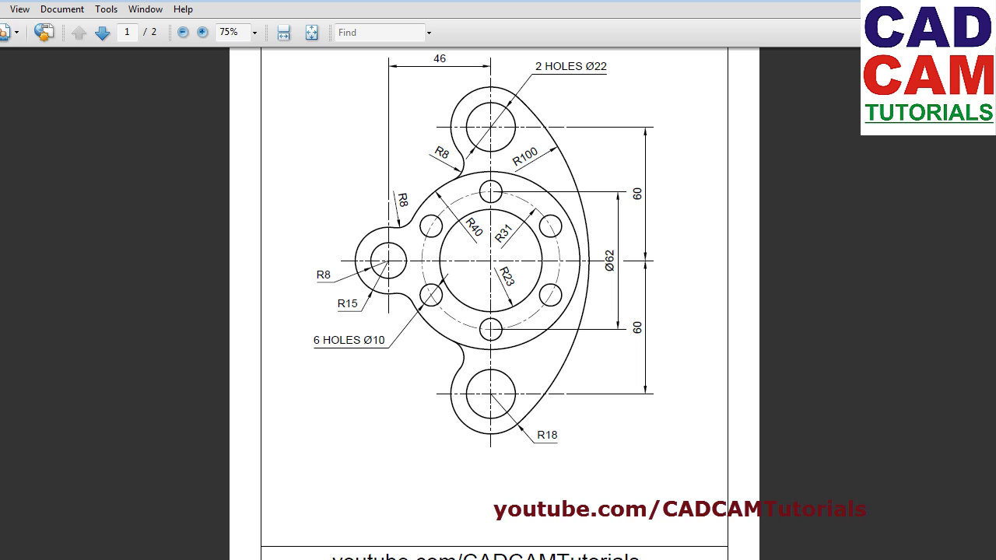
{"action": "key", "text": "alt+Tab"}
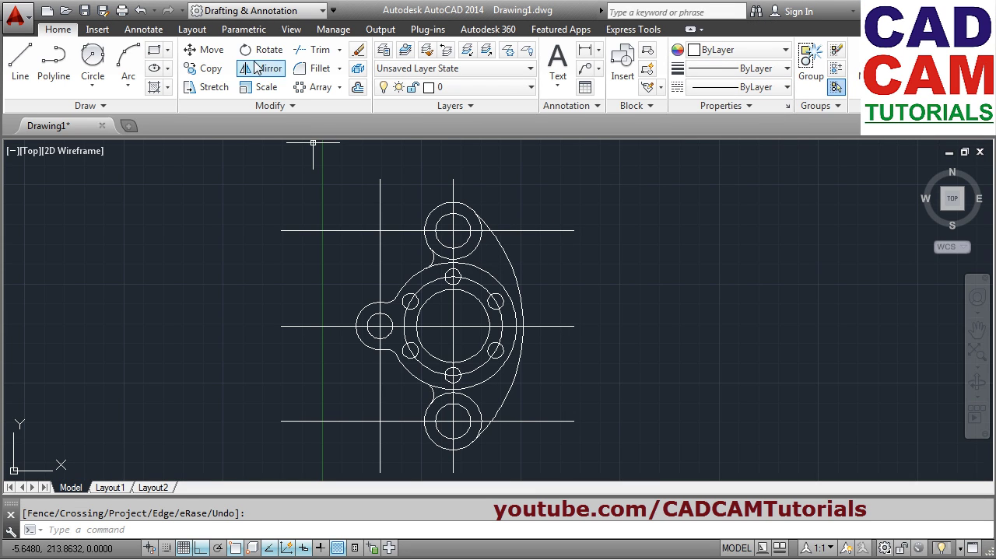
Cut the top and bottom lobe circles back to the two small fillet arcs and the large outer arc
{"action": "left_click", "coordinate": [320, 50]}
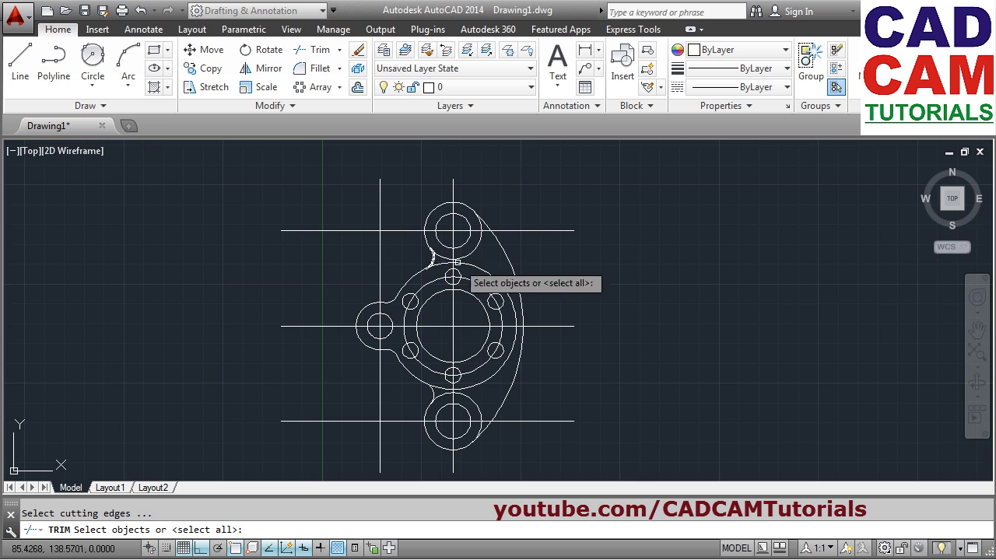
{"action": "left_click", "coordinate": [434, 258]}
{"action": "left_click", "coordinate": [506, 253]}
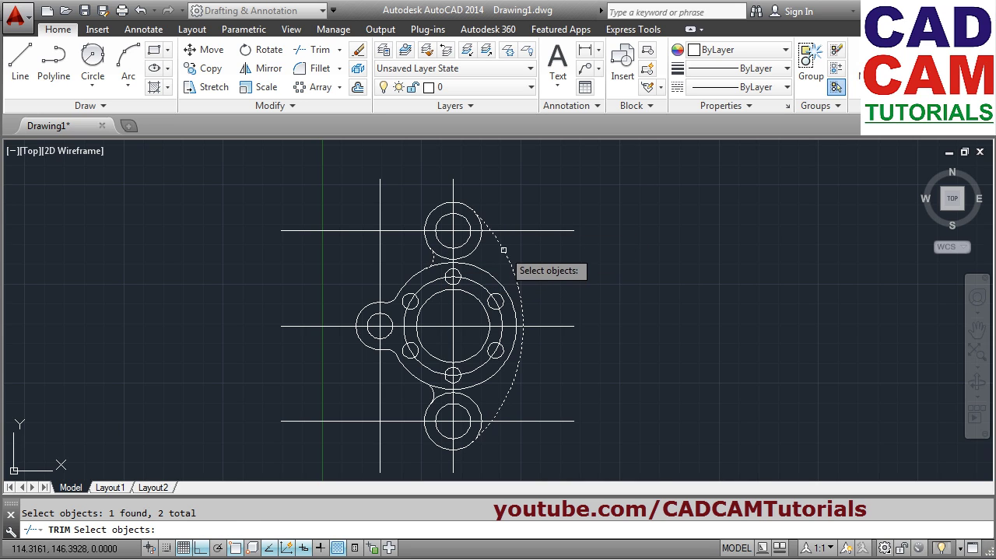
{"action": "left_click", "coordinate": [430, 387]}
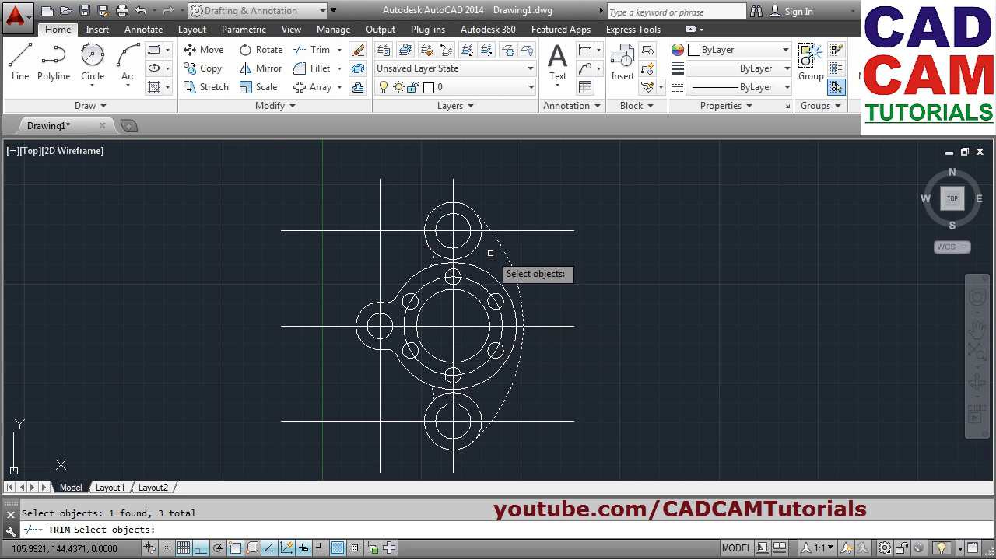
{"action": "key", "text": "Return"}
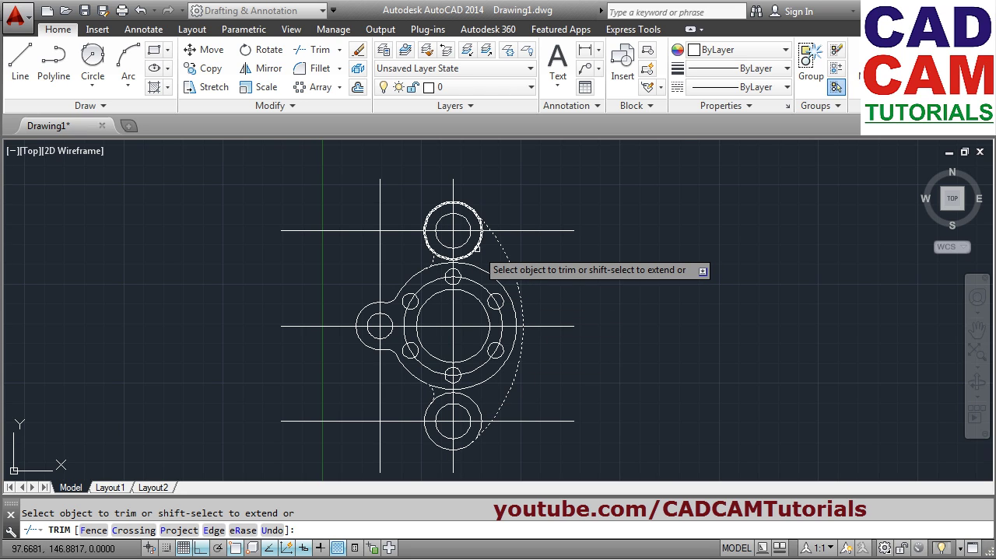
{"action": "left_click", "coordinate": [478, 249]}
{"action": "left_click", "coordinate": [476, 401]}
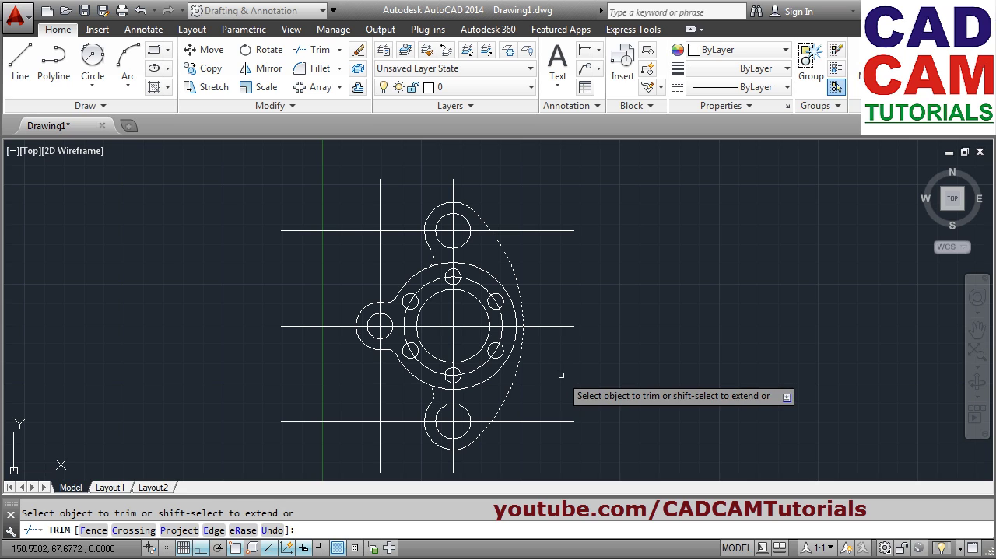
{"action": "key", "text": "Return"}
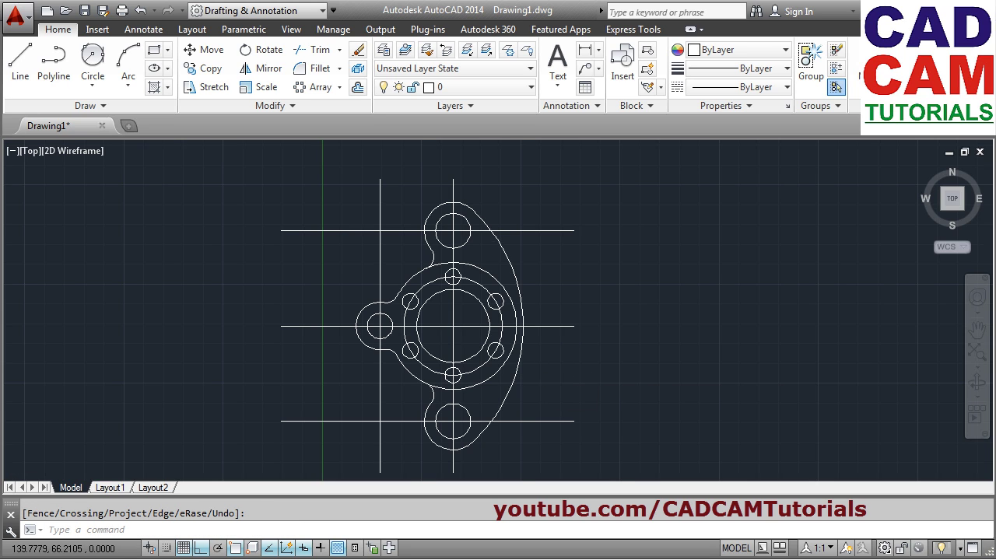
{"action": "middle_click", "coordinate": [705, 426]}
{"action": "middle_click", "coordinate": [705, 426]}
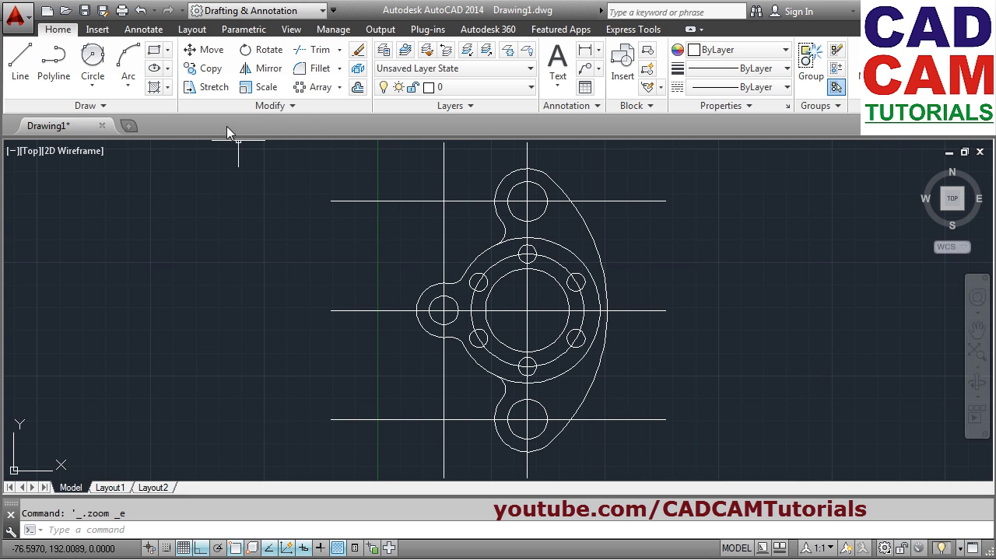
Break off the excess upper and lower ends of the left vertical line
{"action": "left_click", "coordinate": [296, 103]}
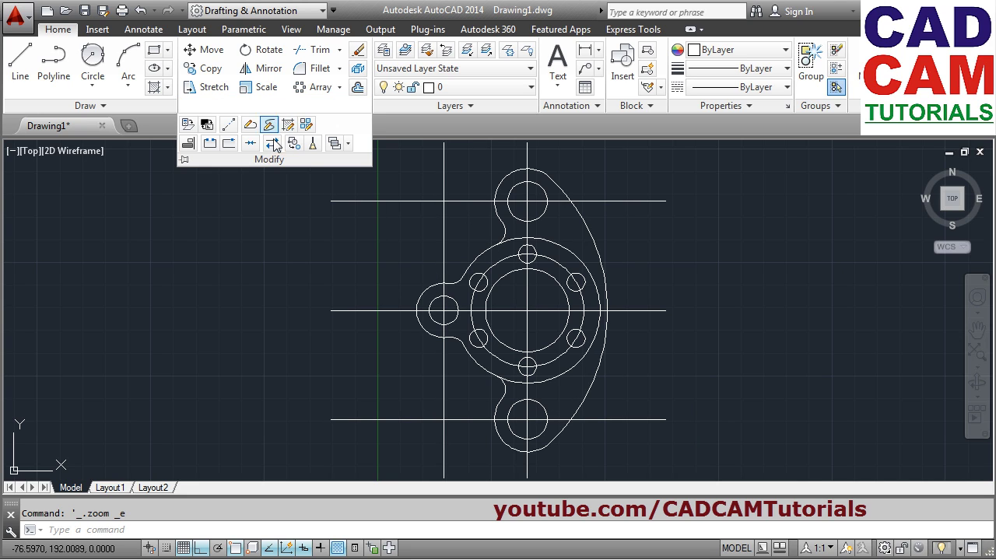
{"action": "scroll", "coordinate": [416, 258], "scroll_direction": "down", "scroll_amount": 2}
{"action": "left_click", "coordinate": [269, 105]}
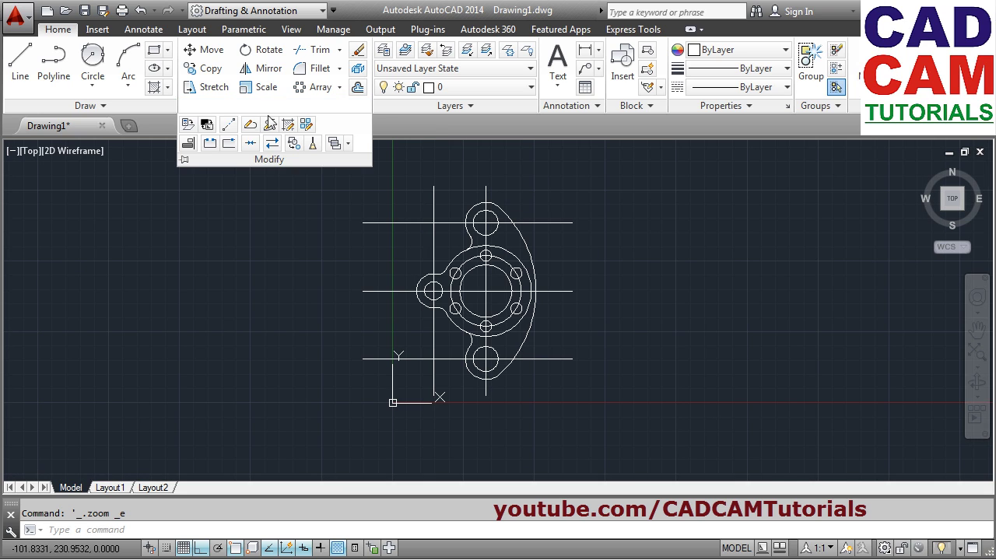
{"action": "left_click", "coordinate": [210, 145]}
{"action": "left_click", "coordinate": [433, 264]}
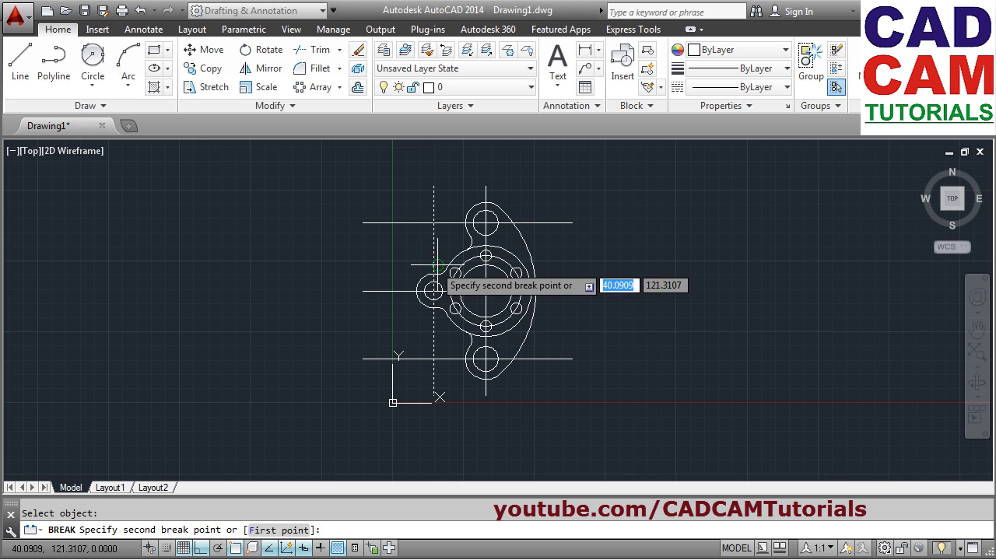
{"action": "left_click", "coordinate": [444, 172]}
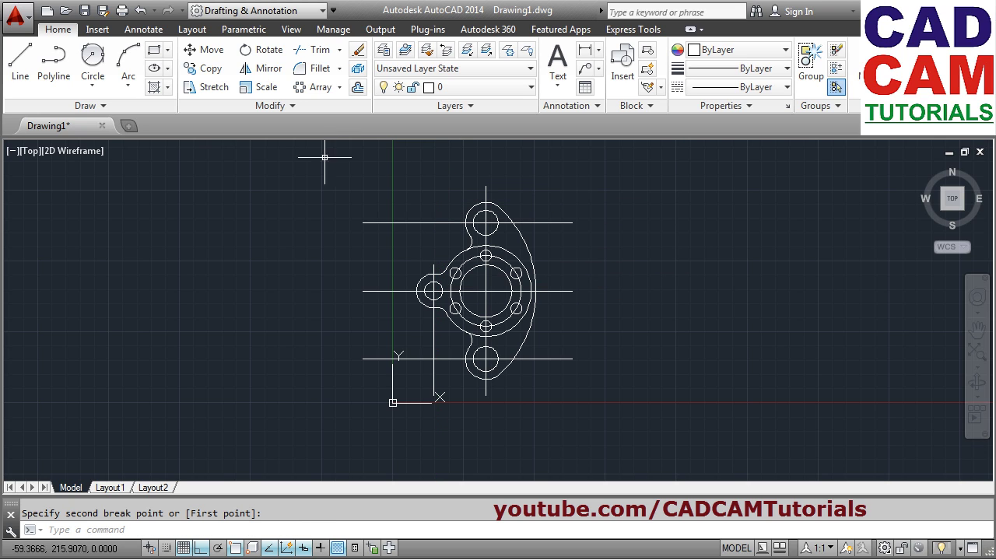
{"action": "left_click", "coordinate": [366, 298]}
{"action": "key", "text": "Return"}
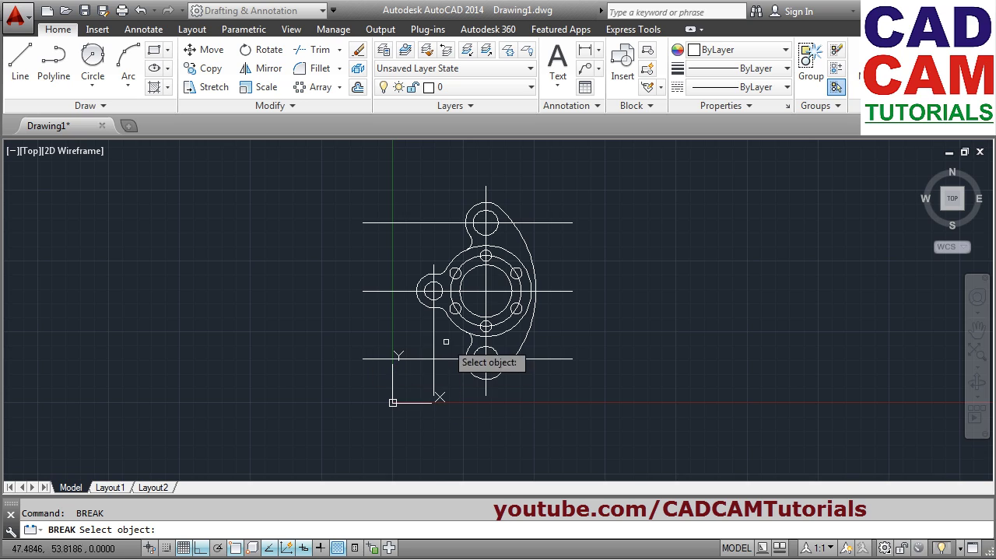
{"action": "left_click", "coordinate": [434, 317]}
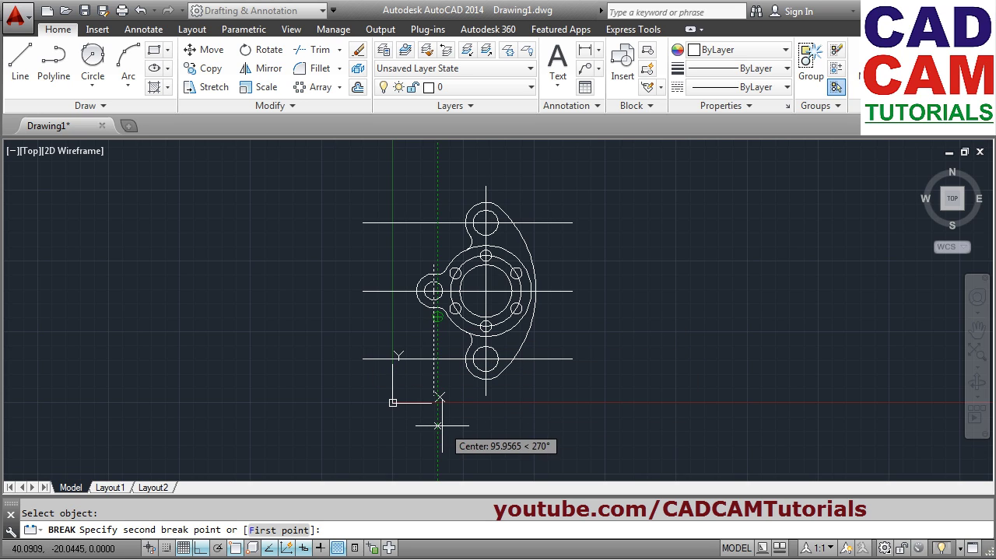
{"action": "left_click", "coordinate": [434, 374]}
{"action": "key", "text": "Return"}
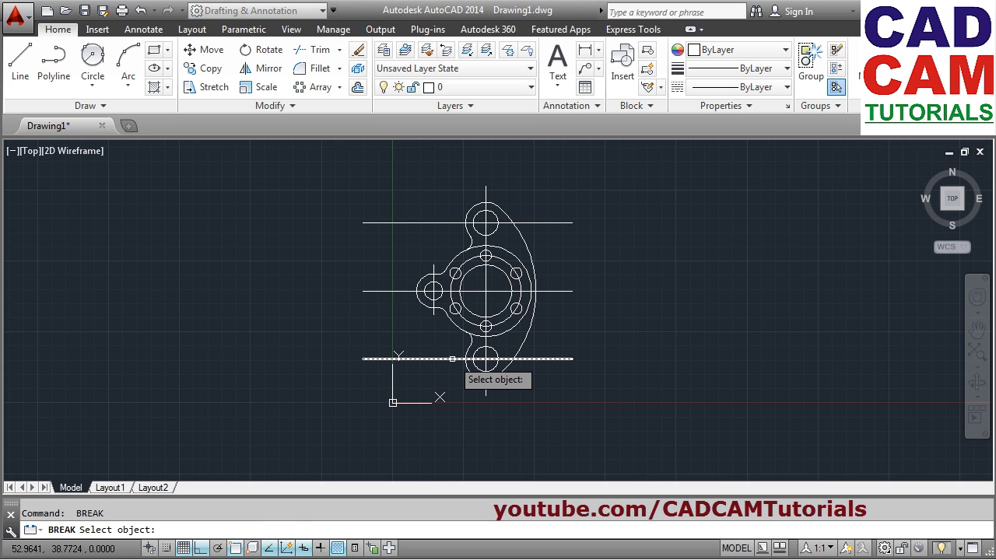
Shorten the bottom horizontal line at both ends and the top line's left end
{"action": "left_click", "coordinate": [447, 360]}
{"action": "left_click", "coordinate": [316, 360]}
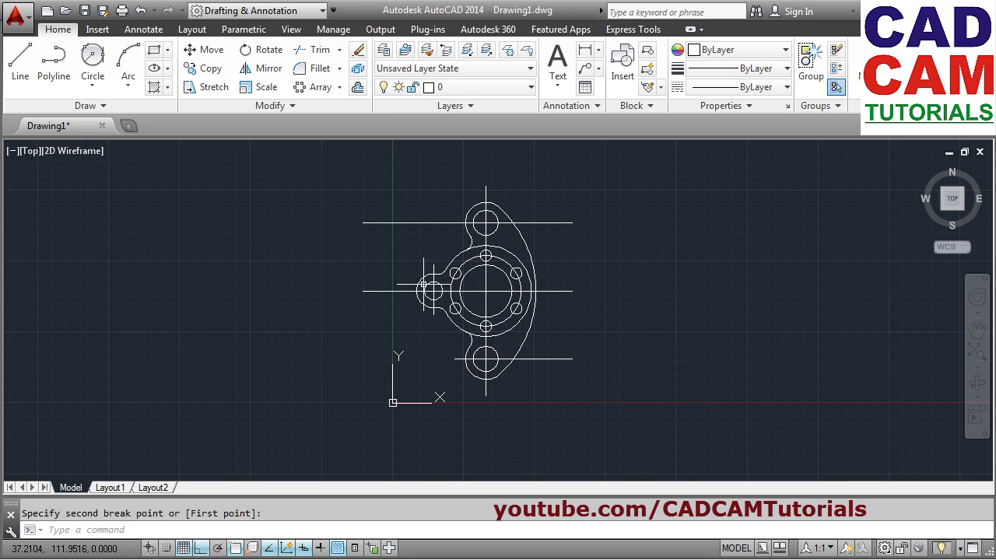
{"action": "key", "text": "Return"}
{"action": "left_click", "coordinate": [523, 360]}
{"action": "left_click", "coordinate": [615, 358]}
{"action": "key", "text": "Return"}
{"action": "left_click", "coordinate": [523, 222]}
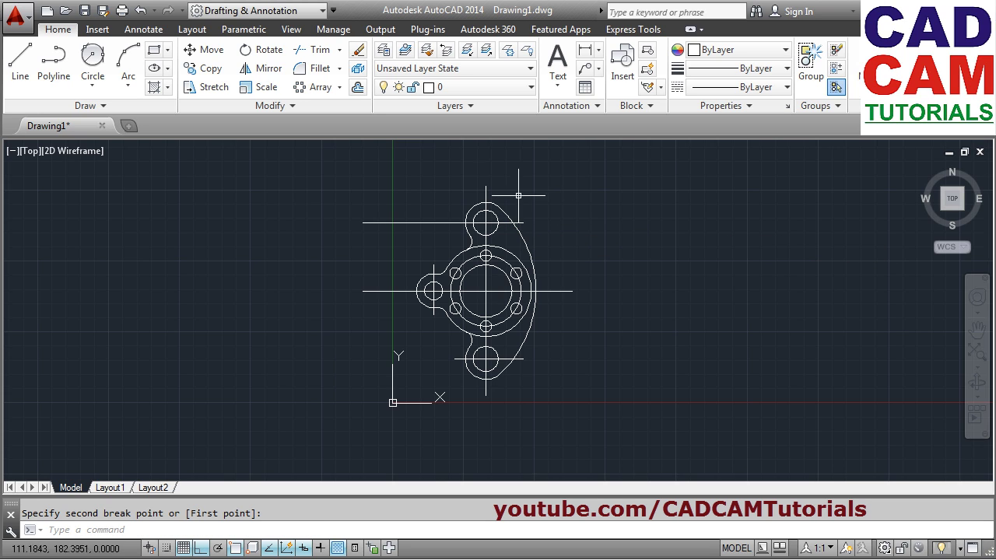
{"action": "key", "text": "Return"}
{"action": "left_click", "coordinate": [457, 222]}
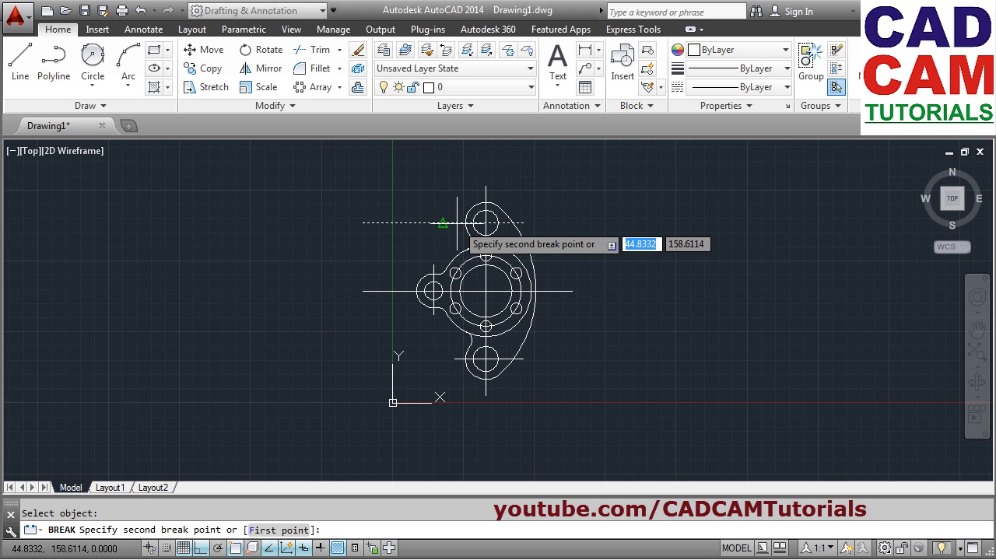
{"action": "left_click", "coordinate": [318, 225]}
Break back the middle centre line's far left and far right ends
{"action": "key", "text": "Return"}
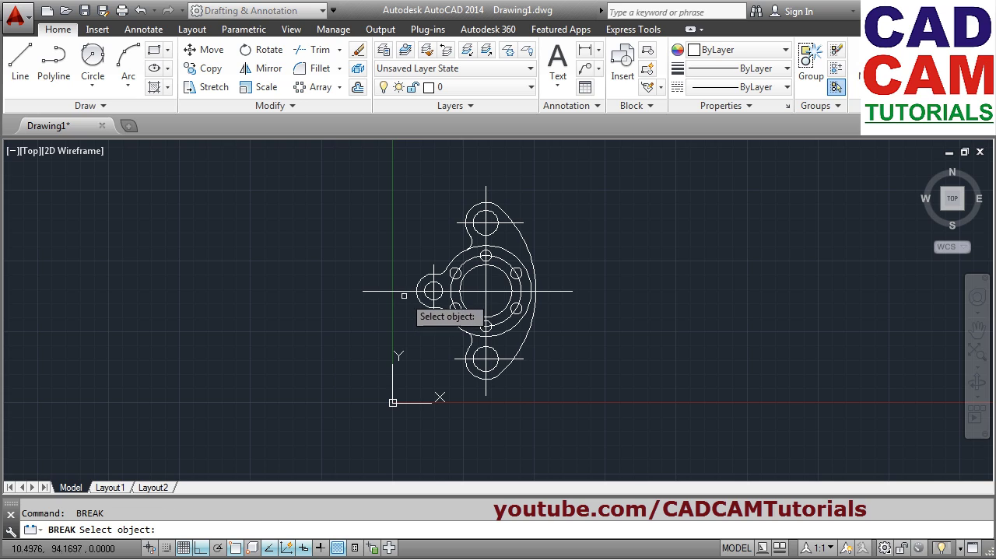
{"action": "left_click", "coordinate": [407, 292]}
{"action": "left_click", "coordinate": [332, 292]}
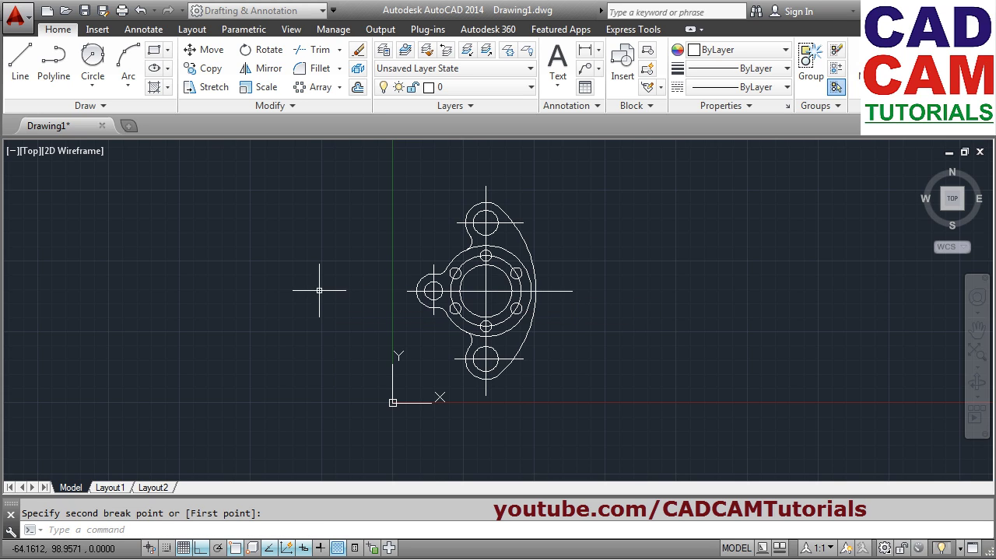
{"action": "key", "text": "Return"}
{"action": "left_click", "coordinate": [543, 292]}
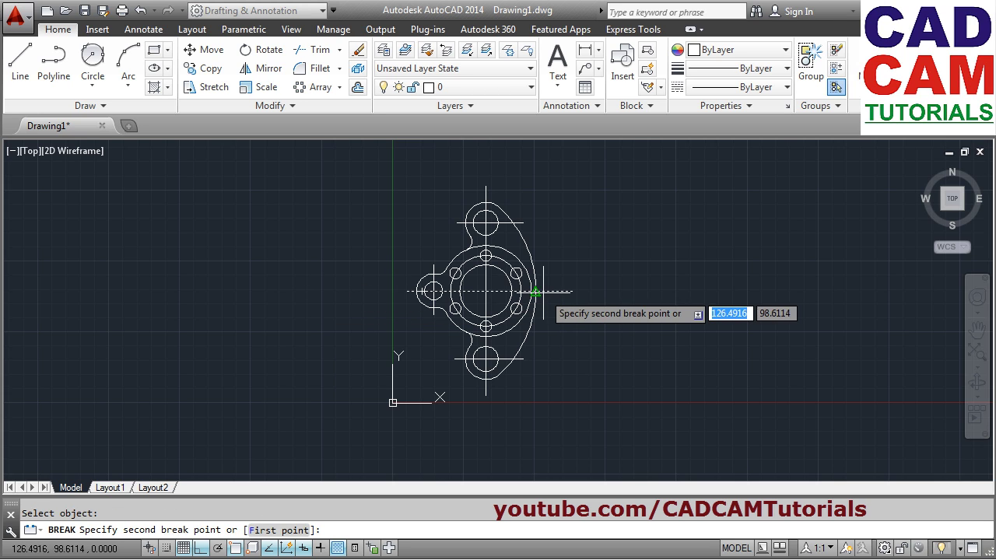
{"action": "left_click", "coordinate": [618, 291]}
{"action": "middle_click", "coordinate": [573, 330]}
{"action": "middle_click", "coordinate": [573, 330]}
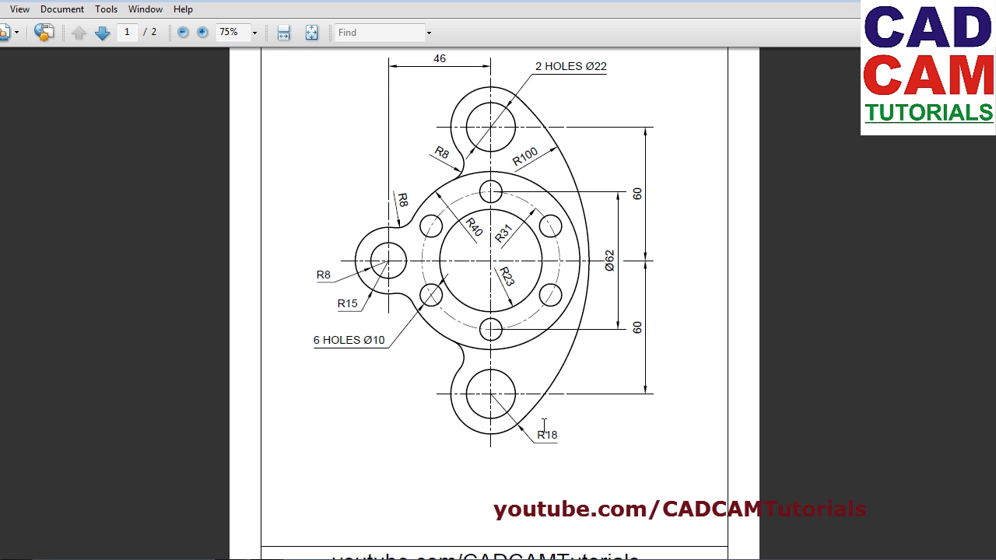
{"action": "scroll", "coordinate": [551, 427], "scroll_direction": "down", "scroll_amount": 5}
{"action": "scroll", "coordinate": [551, 426], "scroll_direction": "down", "scroll_amount": 10}
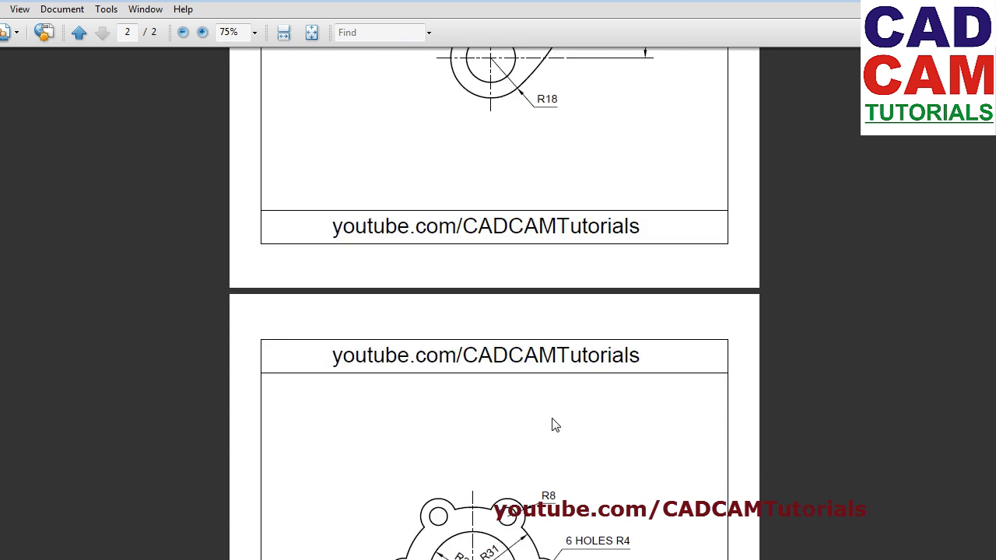
{"action": "scroll", "coordinate": [555, 418], "scroll_direction": "down", "scroll_amount": 4}
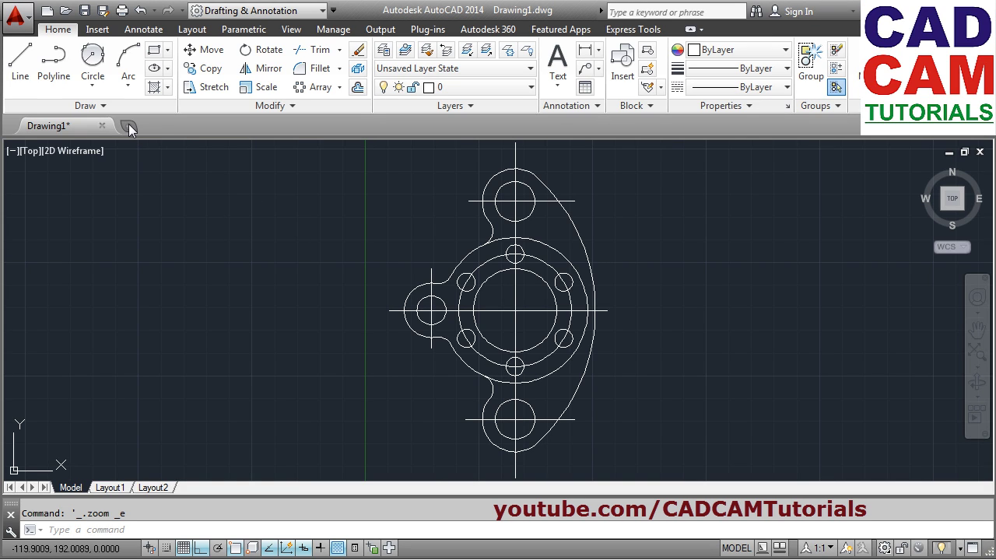
Start a new drawing from the acad template and set its limits from 0,0 to 200,200
{"action": "left_click", "coordinate": [130, 127]}
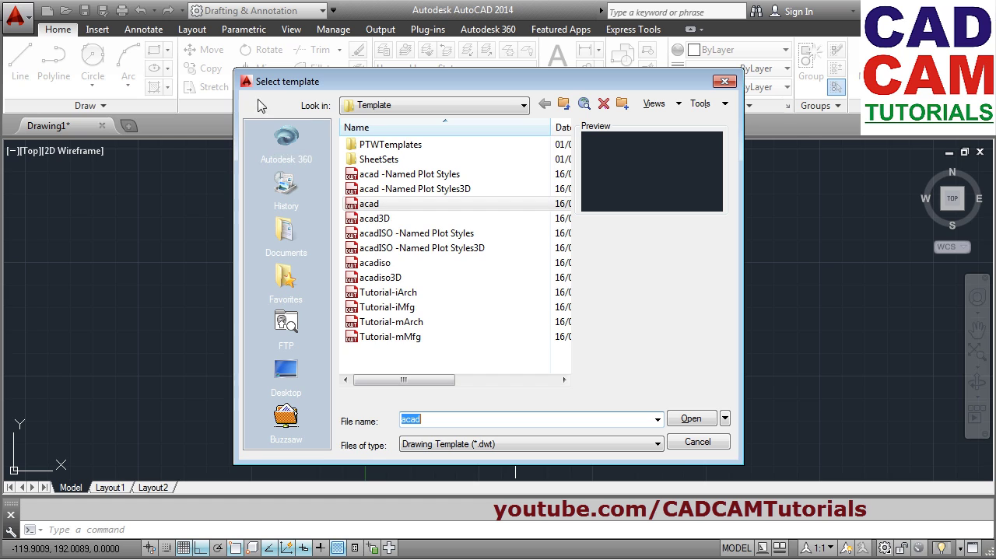
{"action": "left_click", "coordinate": [691, 420]}
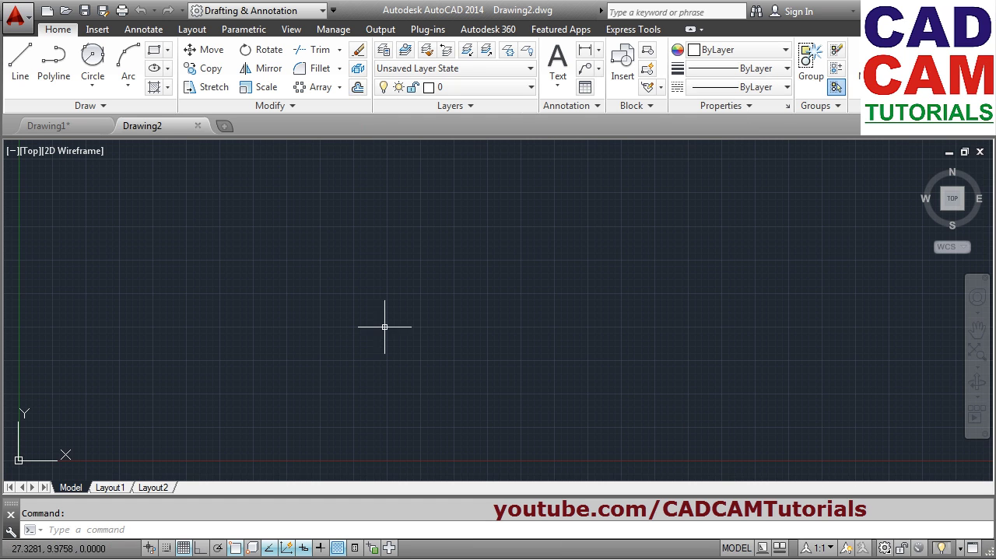
{"action": "type", "text": "limits"}
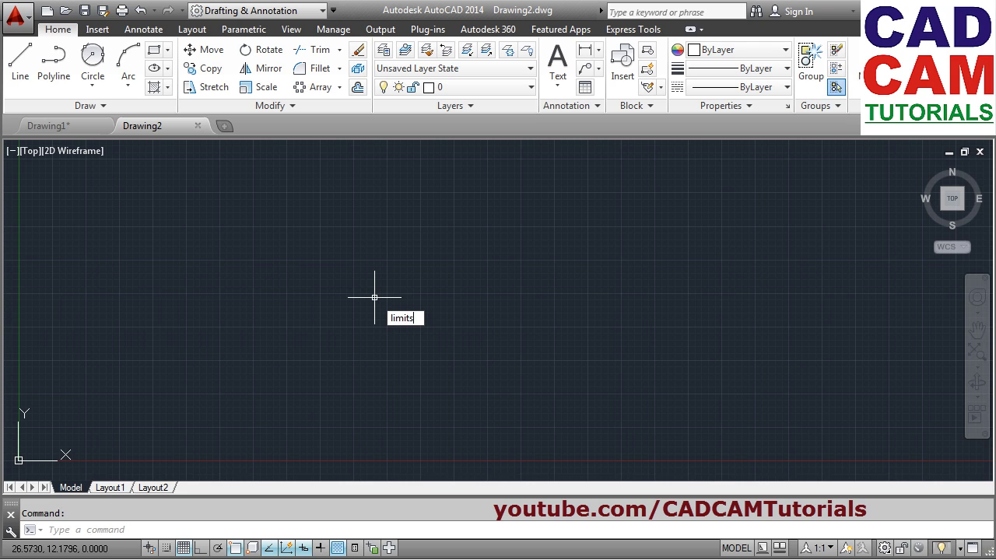
{"action": "key", "text": "Return"}
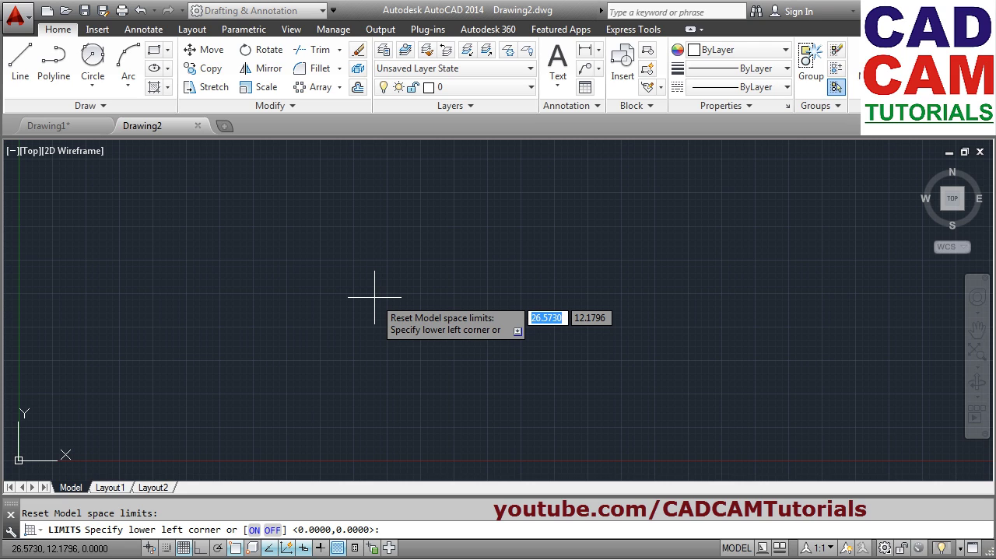
{"action": "type", "text": "0,0"}
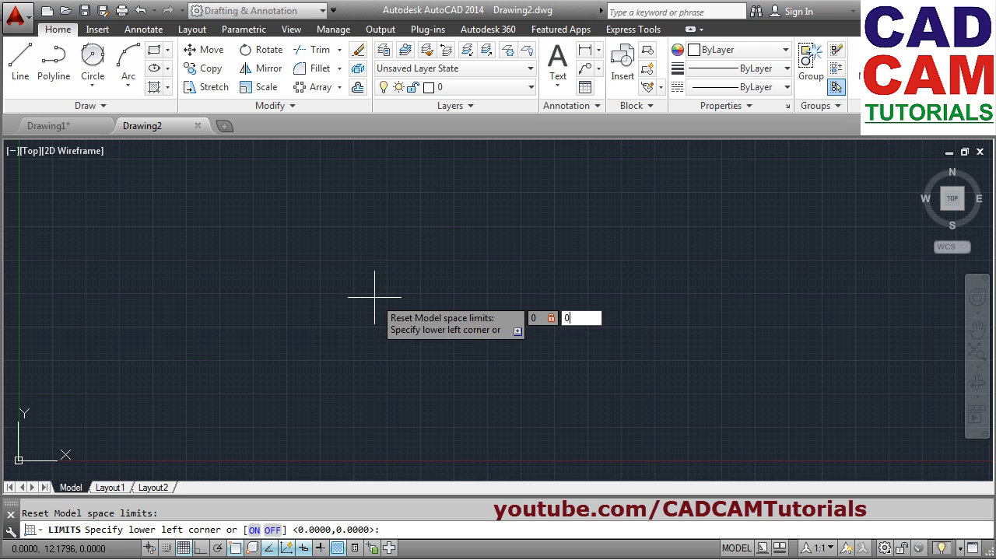
{"action": "key", "text": "Return"}
{"action": "type", "text": "200"}
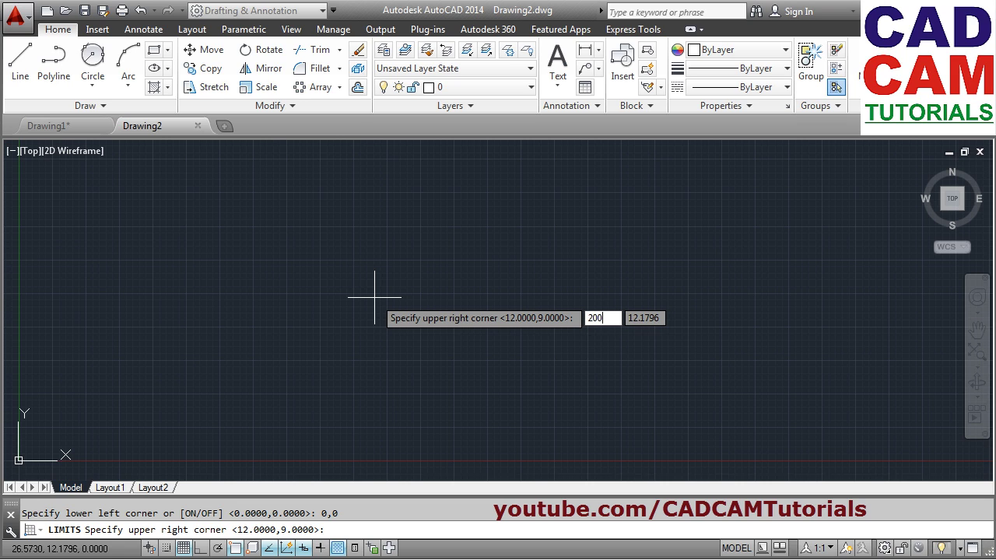
{"action": "type", "text": ",200"}
{"action": "key", "text": "Return"}
Zoom All so the full 200,200 limits area fills the view
{"action": "type", "text": "z"}
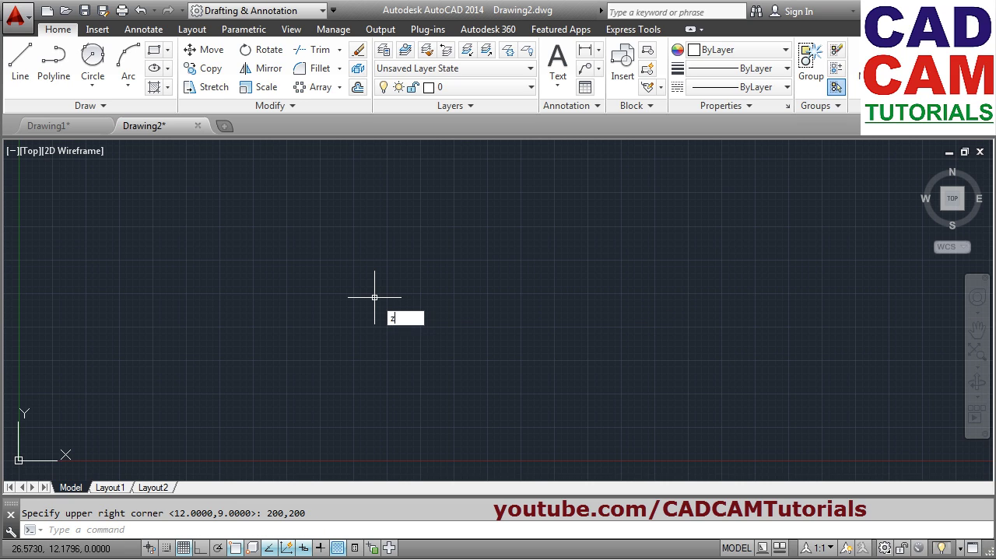
{"action": "key", "text": "Return"}
{"action": "type", "text": "a"}
{"action": "key", "text": "Return"}
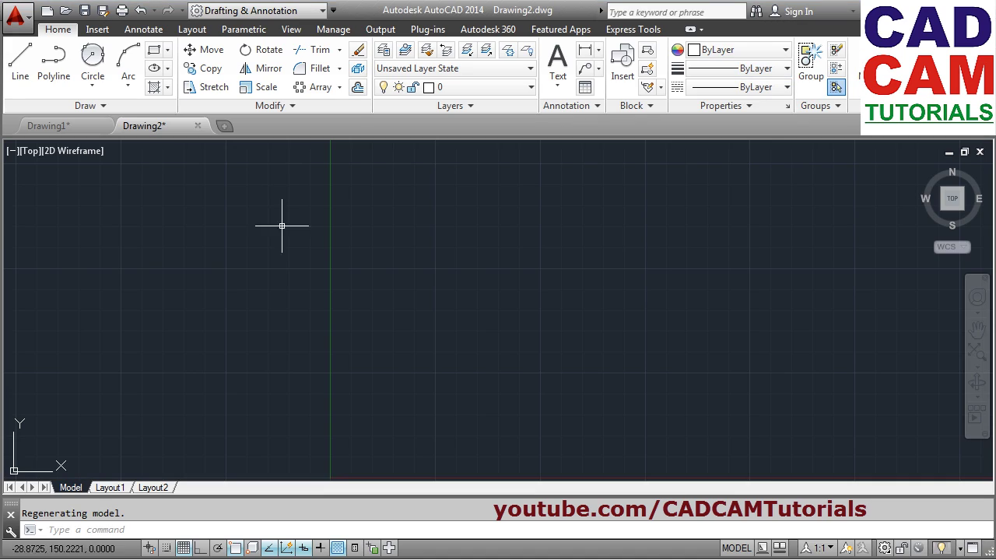
{"action": "key", "text": "l"}
{"action": "key", "text": "Return"}
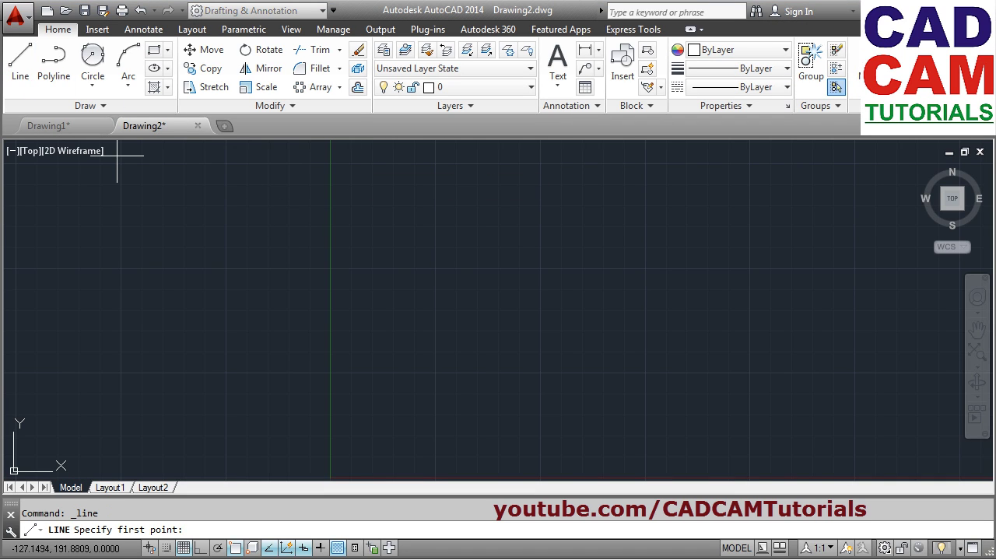
With Ortho on, draw a long vertical centerline
{"action": "left_click", "coordinate": [455, 154]}
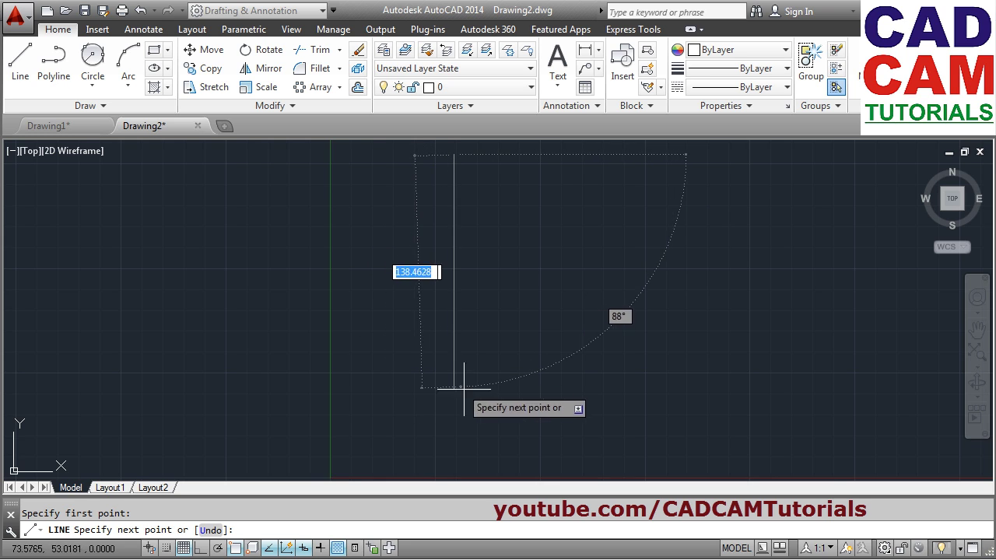
{"action": "key", "text": "F8"}
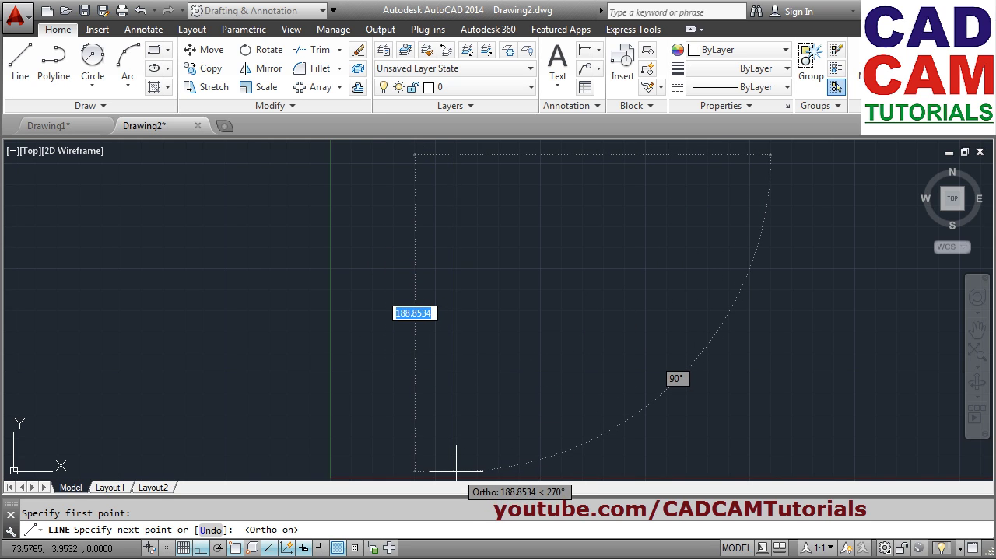
{"action": "left_click", "coordinate": [456, 471]}
{"action": "key", "text": "Return"}
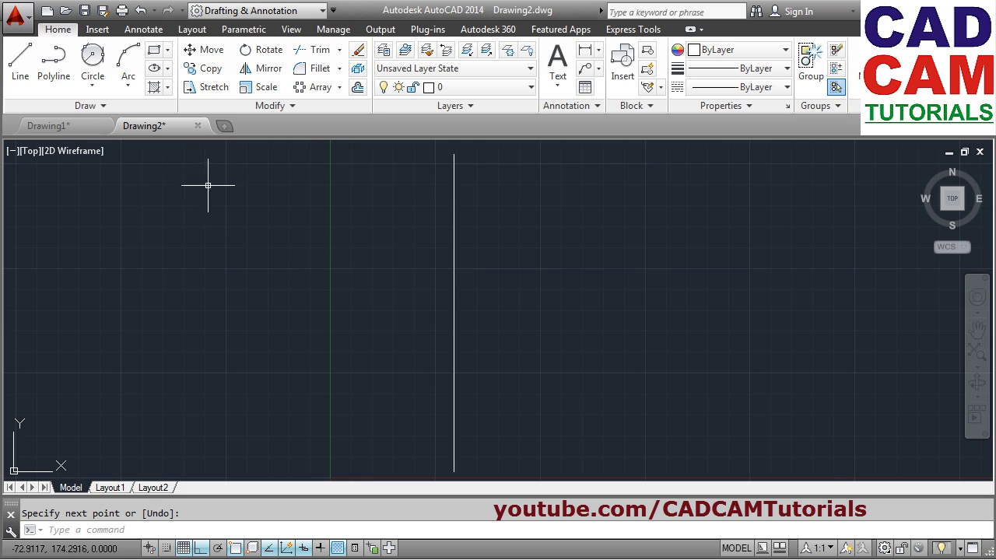
Draw a horizontal line crossing the centerline near its top
{"action": "key", "text": "Return"}
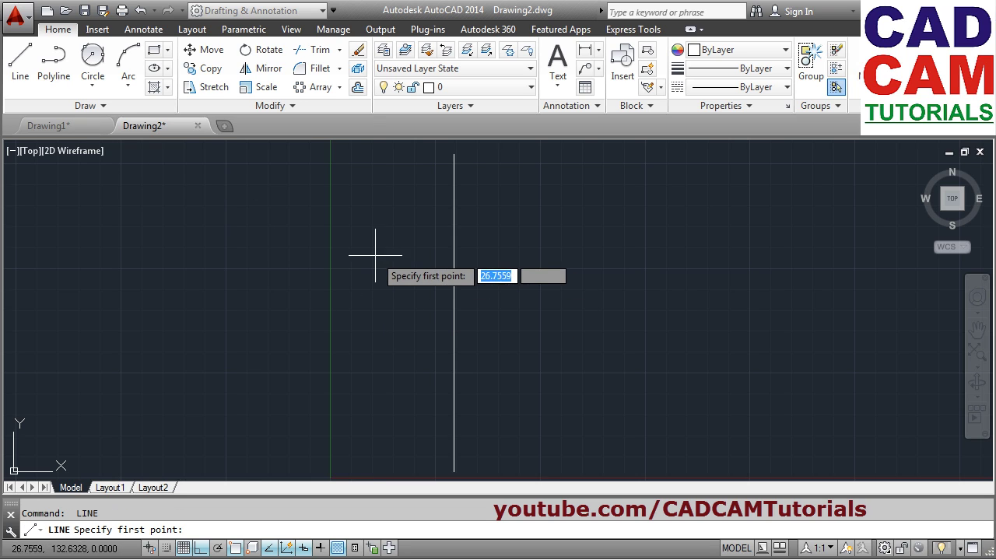
{"action": "left_click", "coordinate": [346, 227]}
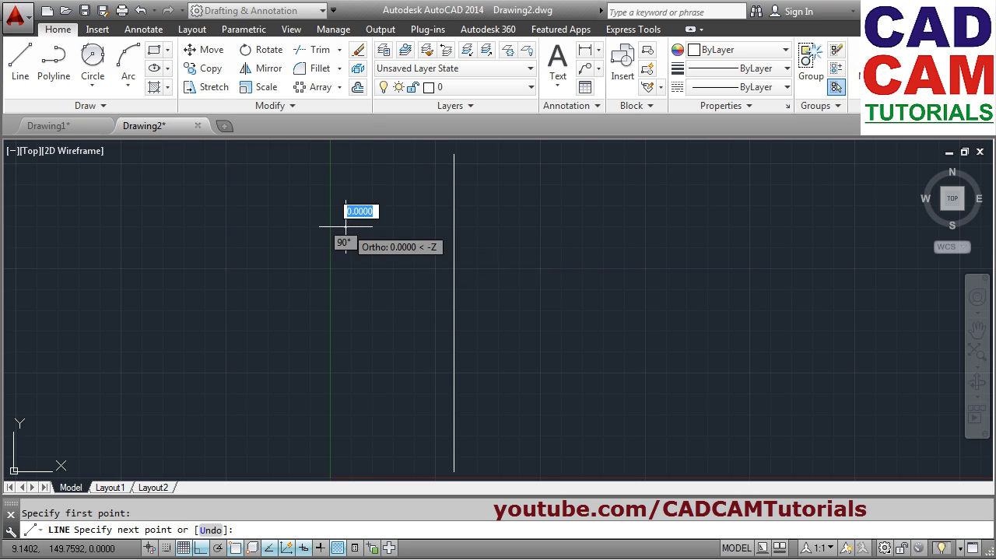
{"action": "left_click", "coordinate": [571, 233]}
{"action": "key", "text": "Return"}
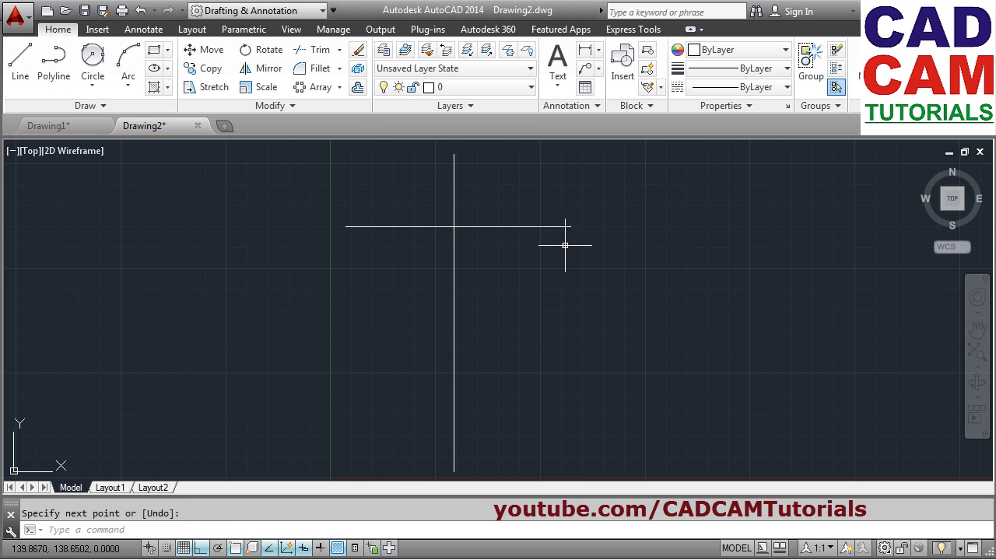
{"action": "left_click", "coordinate": [358, 87]}
Offset the horizontal line 65 downward
{"action": "type", "text": "65"}
{"action": "key", "text": "Return"}
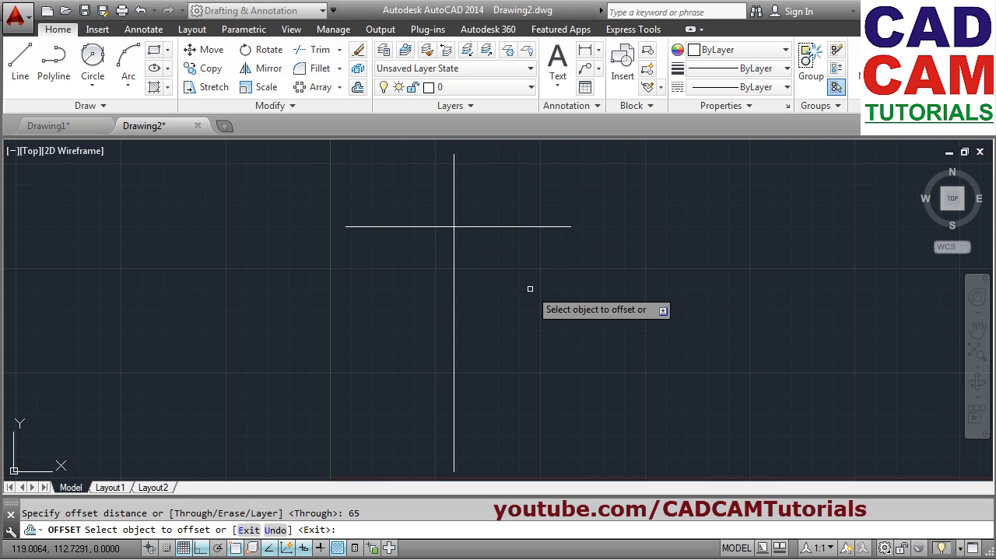
{"action": "left_click", "coordinate": [481, 226]}
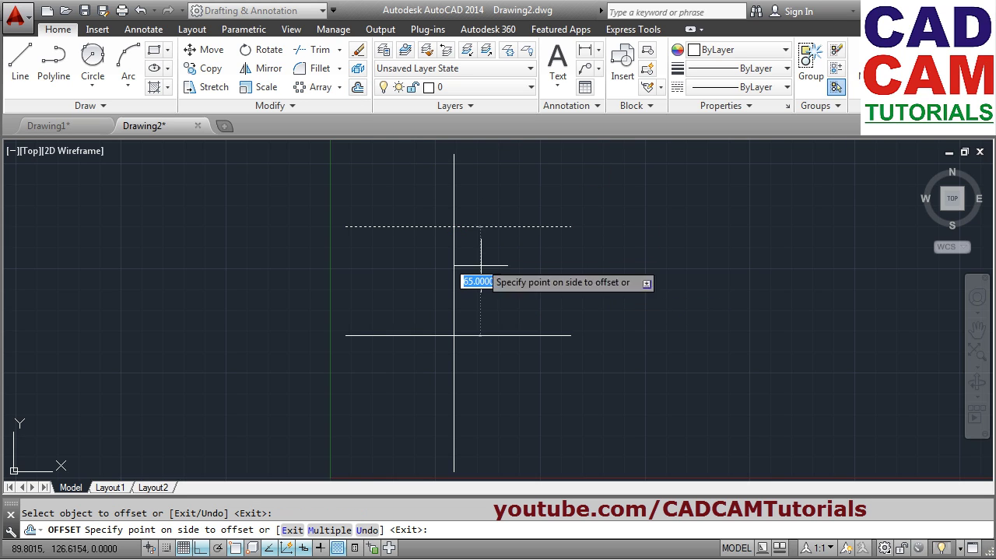
{"action": "left_click", "coordinate": [488, 348]}
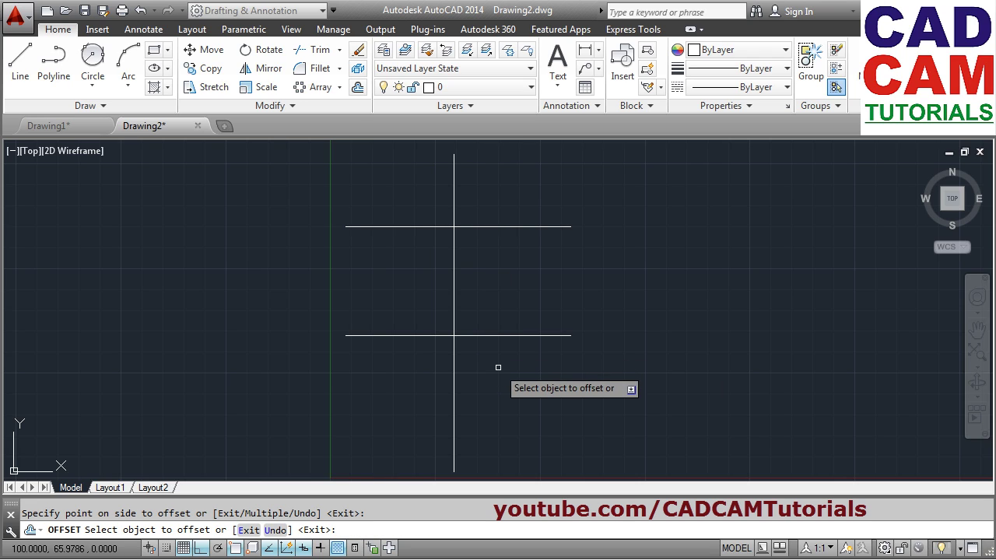
Offset the vertical centerline 55 to the left and 55 to the right
{"action": "left_click", "coordinate": [454, 368]}
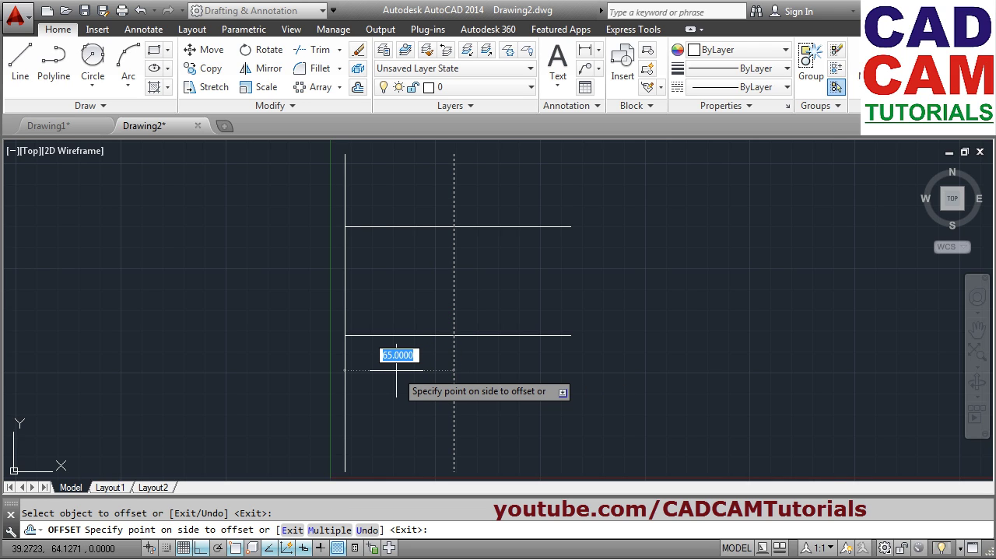
{"action": "type", "text": "55"}
{"action": "key", "text": "Return"}
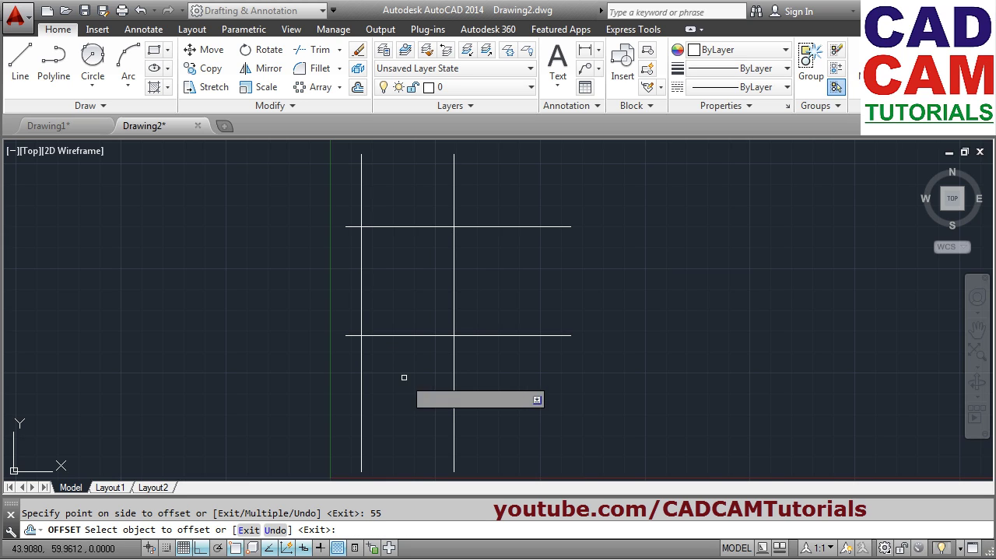
{"action": "left_click", "coordinate": [454, 365]}
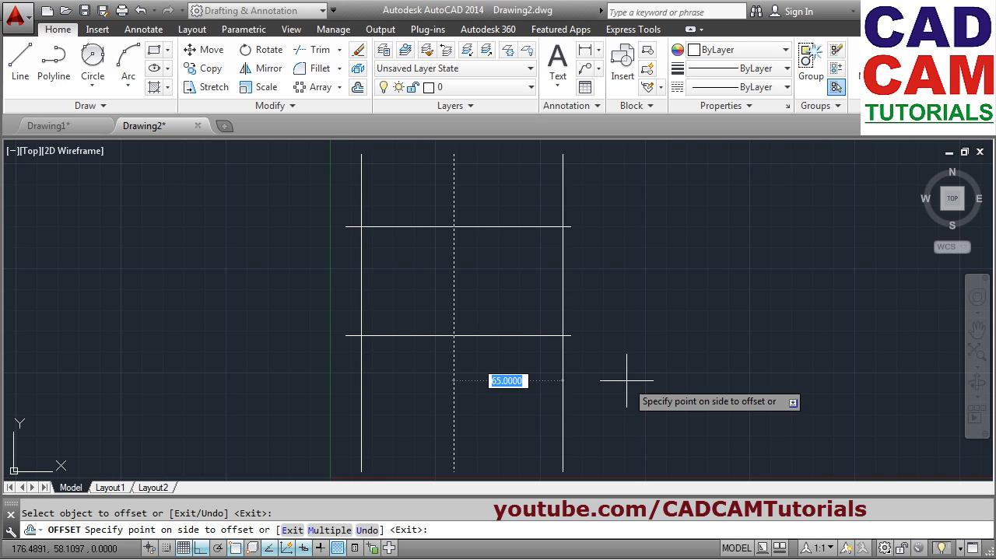
{"action": "type", "text": "55"}
{"action": "key", "text": "Return"}
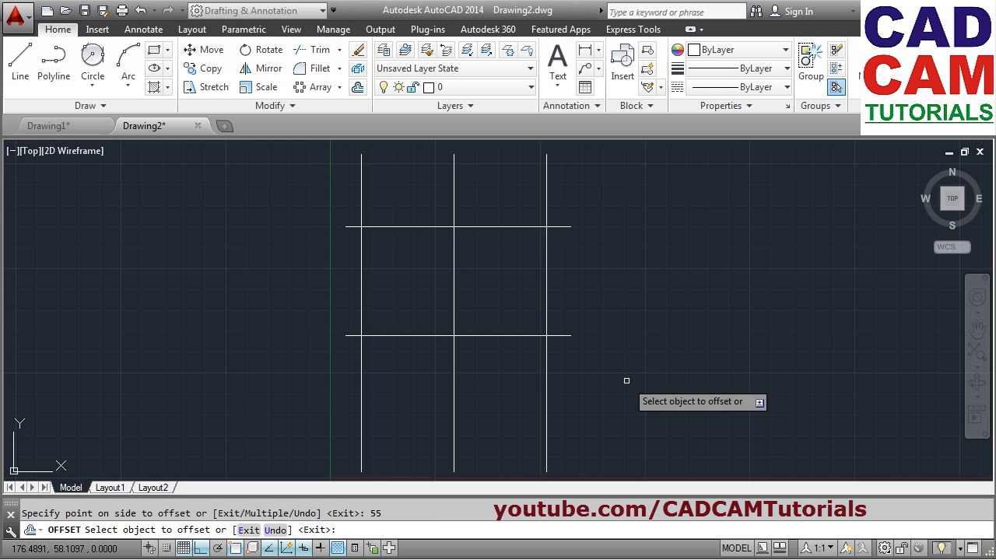
{"action": "key", "text": "Return"}
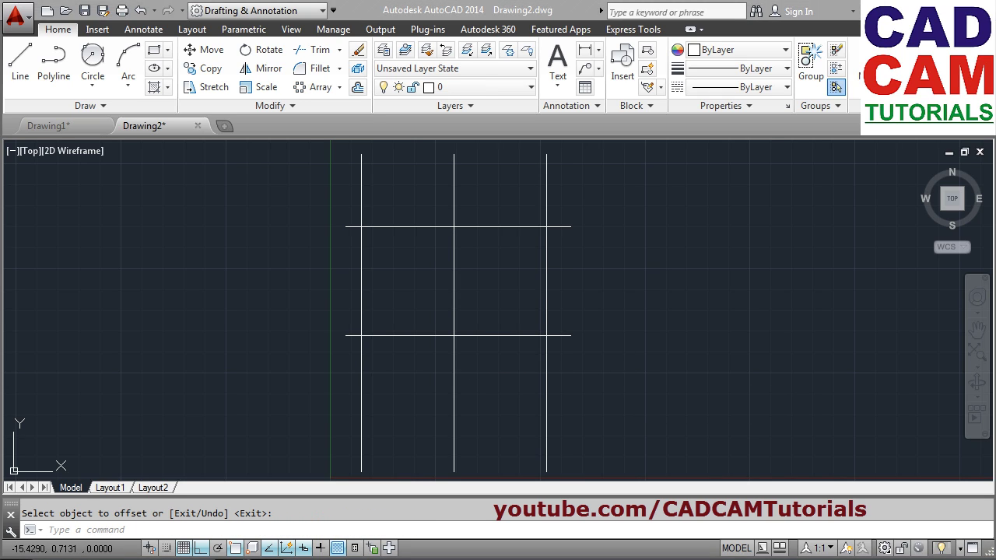
{"action": "key", "text": "alt+Tab"}
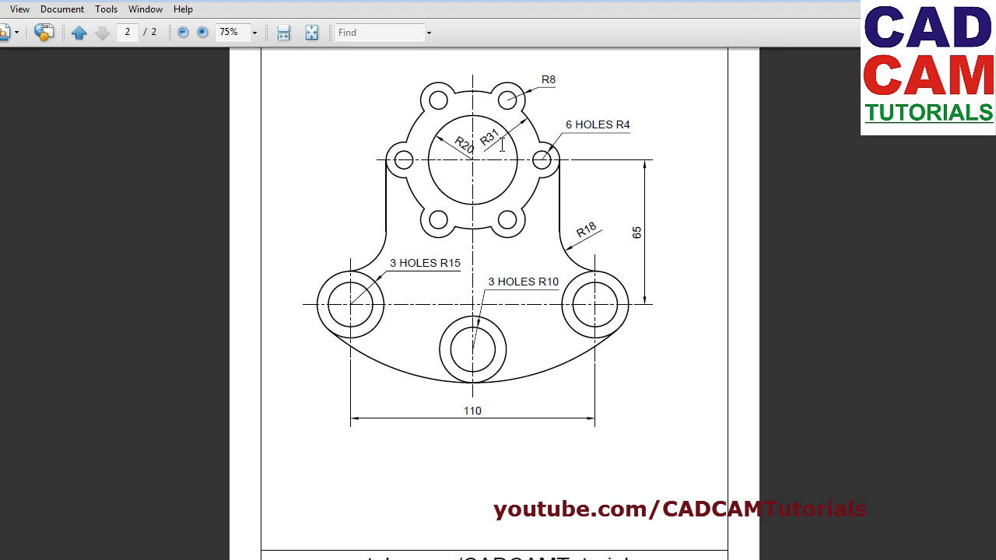
Switch from the reference flange PDF back to Drawing2 in AutoCAD
{"action": "key", "text": "alt+Tab"}
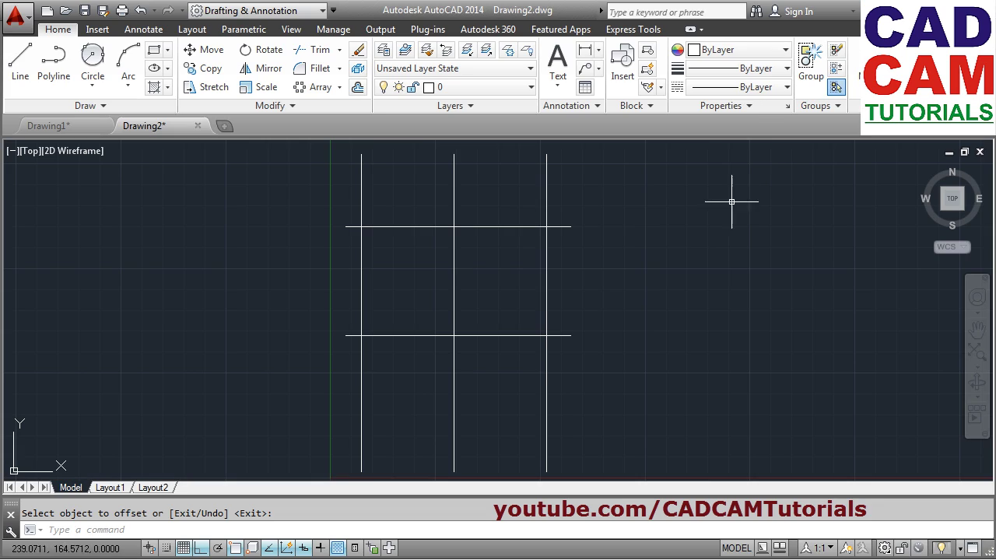
Draw a radius 20 circle centred on the upper centerline intersection
{"action": "left_click", "coordinate": [92, 91]}
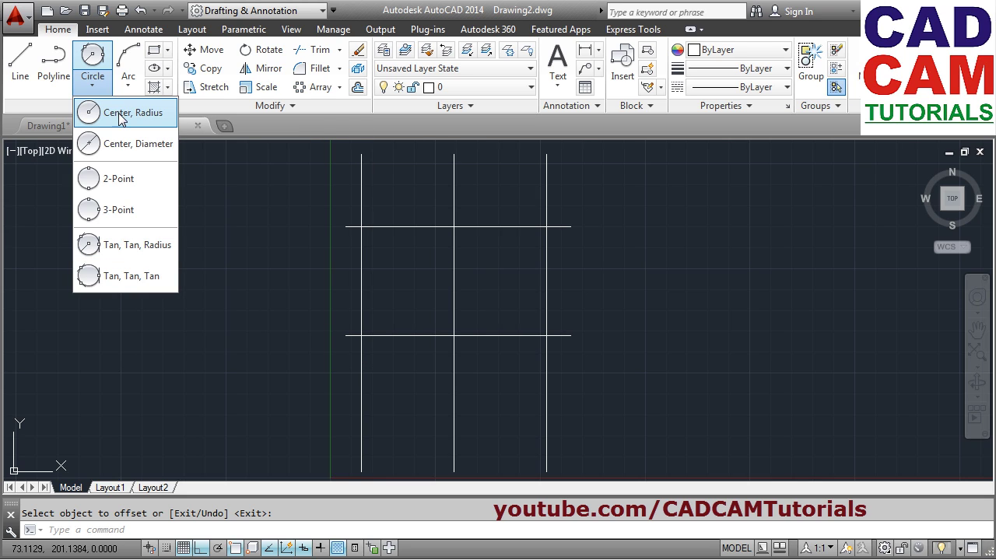
{"action": "left_click", "coordinate": [117, 112]}
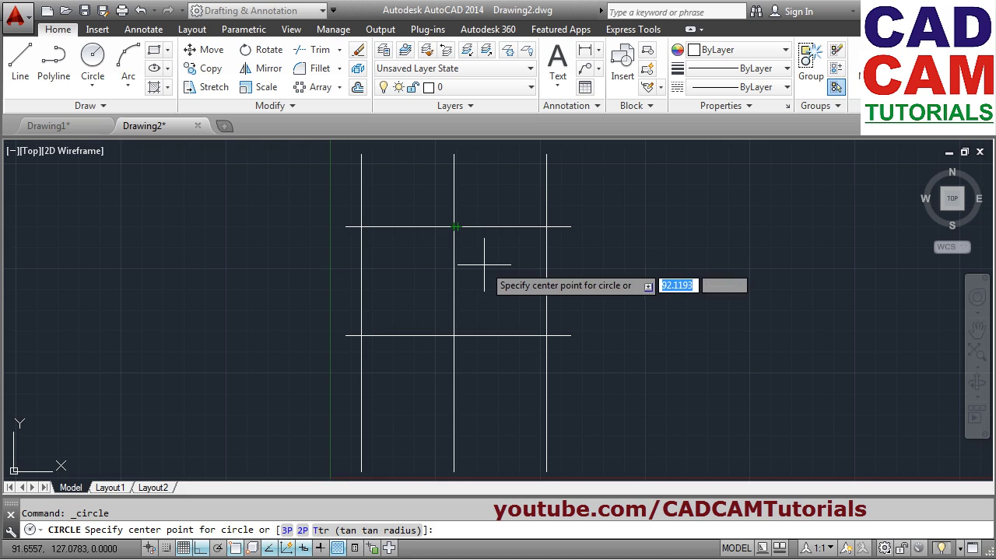
{"action": "left_click", "coordinate": [454, 226]}
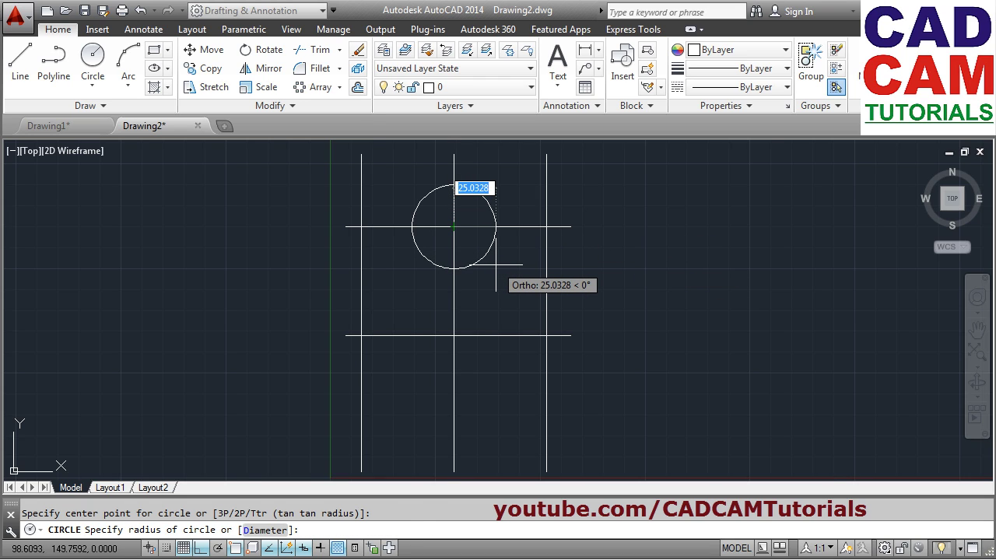
{"action": "type", "text": "2"}
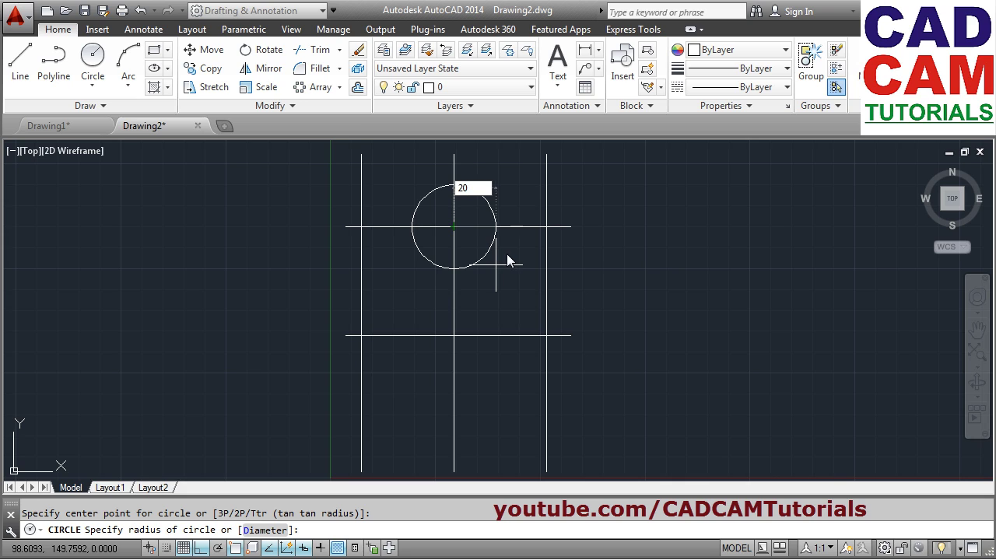
{"action": "type", "text": "0"}
{"action": "key", "text": "Return"}
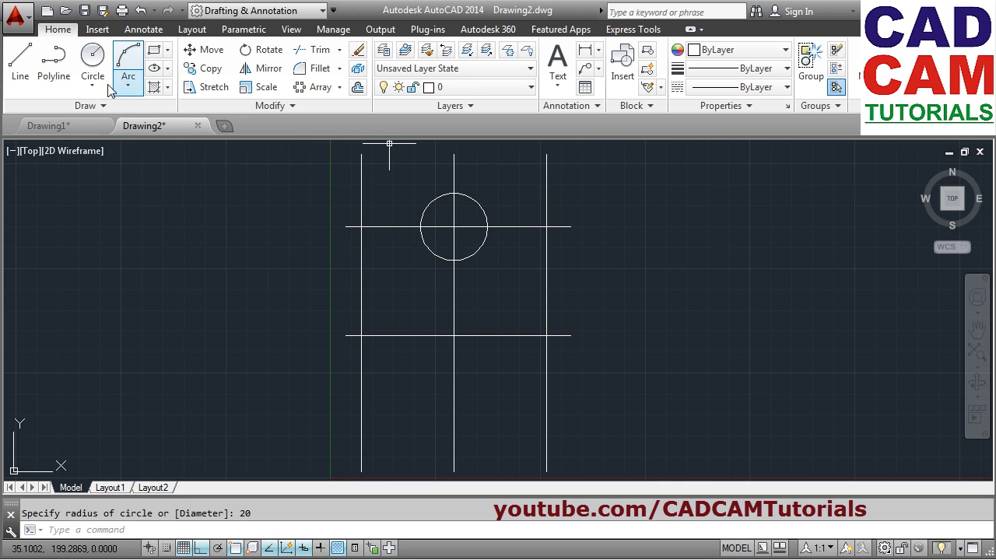
Add a concentric radius 31 circle on the same intersection
{"action": "left_click", "coordinate": [92, 61]}
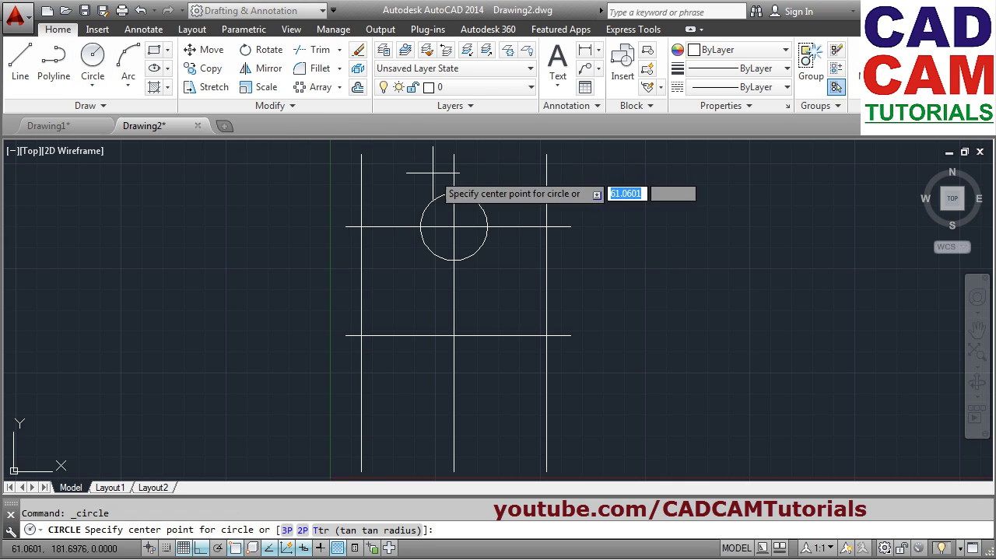
{"action": "left_click", "coordinate": [453, 227]}
{"action": "type", "text": "31"}
{"action": "key", "text": "Return"}
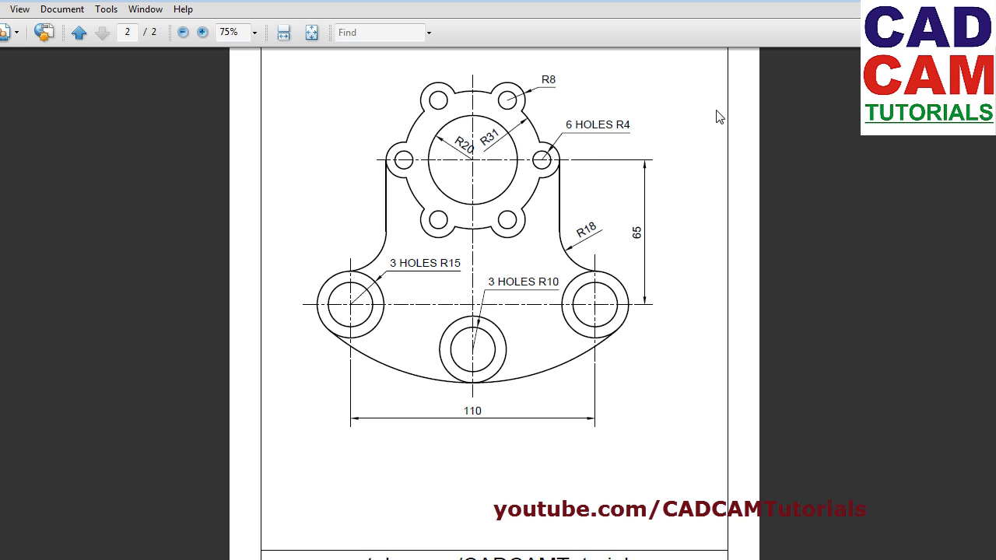
Begin a new circle centred where the radius-31 circle meets the horizontal line
{"action": "key", "text": "alt+Tab"}
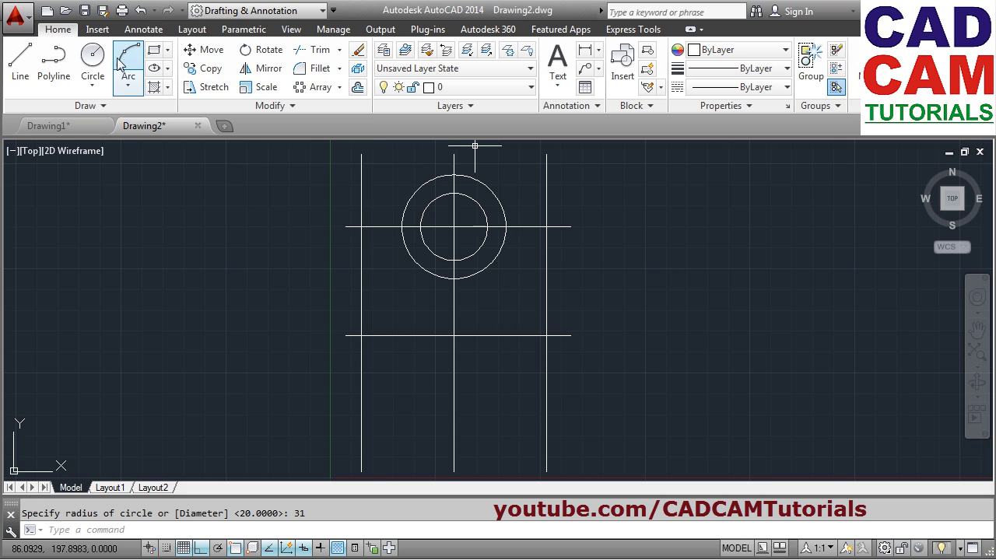
{"action": "left_click", "coordinate": [92, 59]}
{"action": "left_click", "coordinate": [506, 227]}
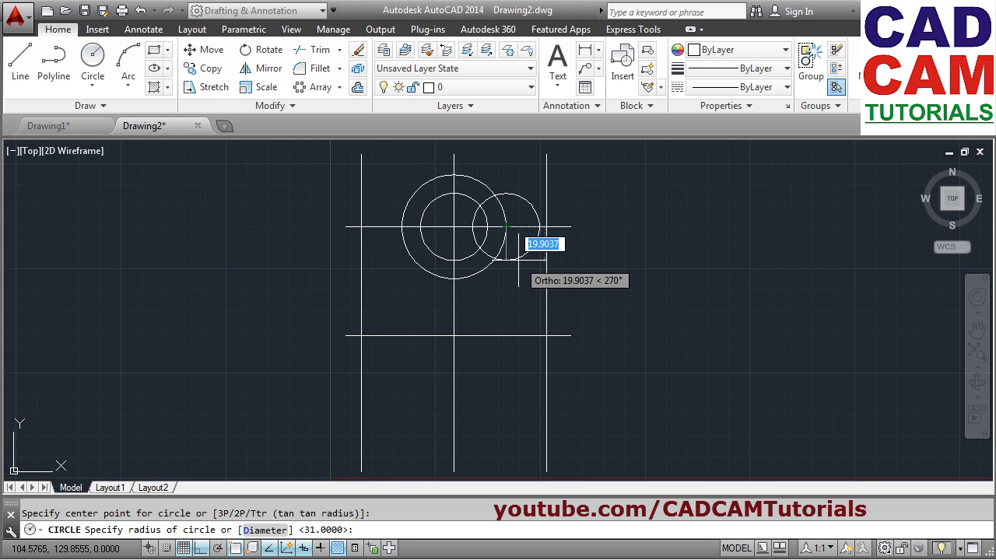
Give the boss circle radius 8 and add a concentric radius 4 bolt hole
{"action": "type", "text": "8"}
{"action": "key", "text": "Return"}
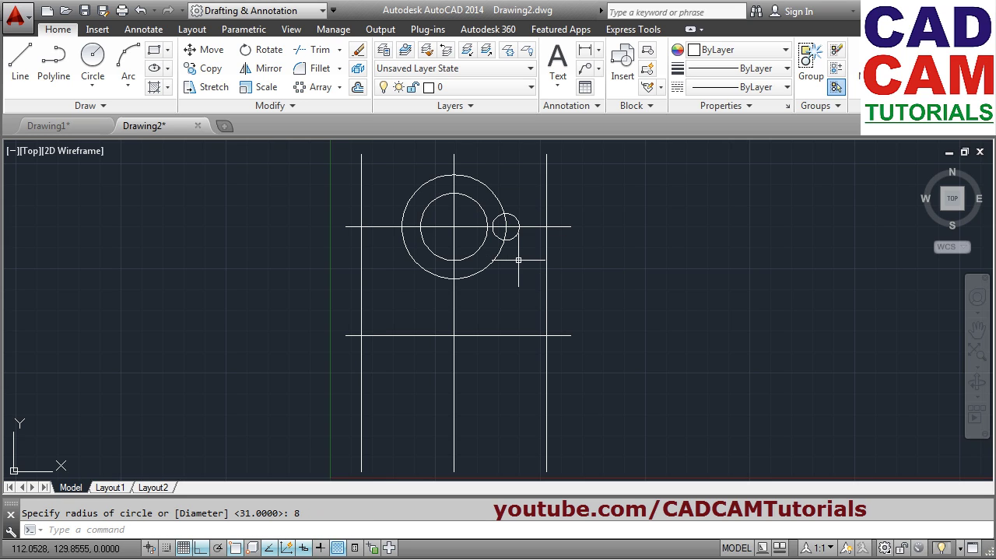
{"action": "key", "text": "Return"}
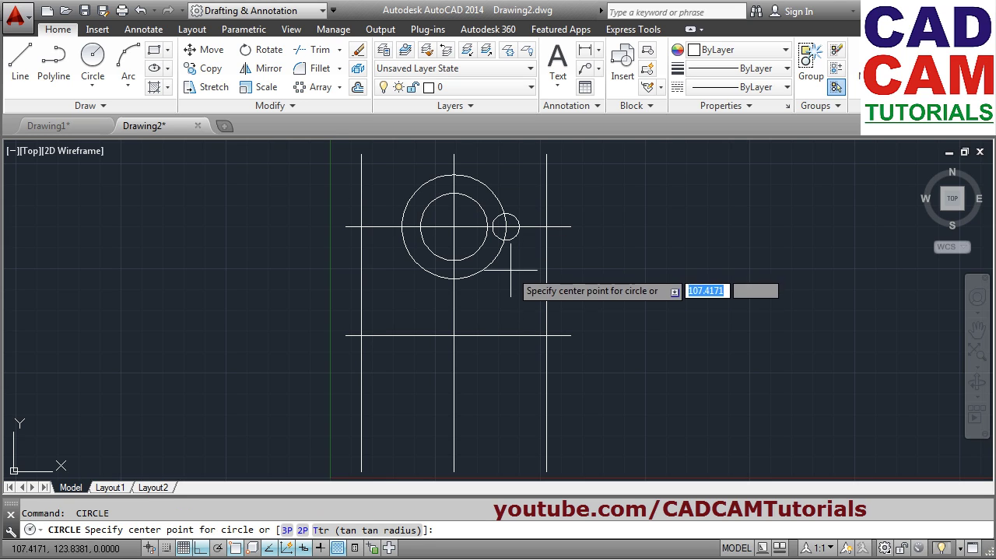
{"action": "left_click", "coordinate": [506, 226]}
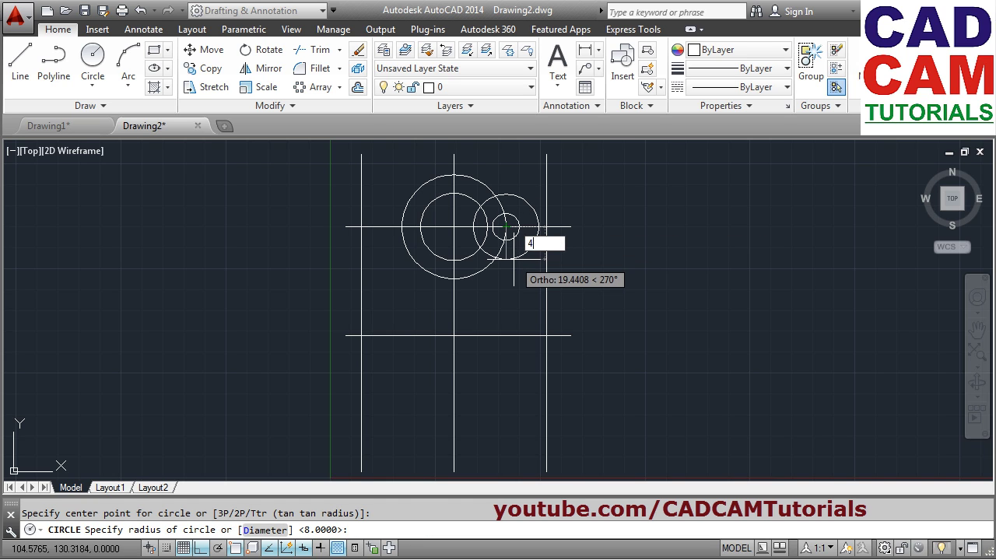
{"action": "type", "text": "4"}
{"action": "key", "text": "Return"}
Check the dimensioned reference PDF and return to the drawing
{"action": "scroll", "coordinate": [507, 214], "scroll_direction": "up", "scroll_amount": 6}
{"action": "scroll", "coordinate": [541, 232], "scroll_direction": "down", "scroll_amount": 3}
{"action": "scroll", "coordinate": [568, 264], "scroll_direction": "up", "scroll_amount": 1}
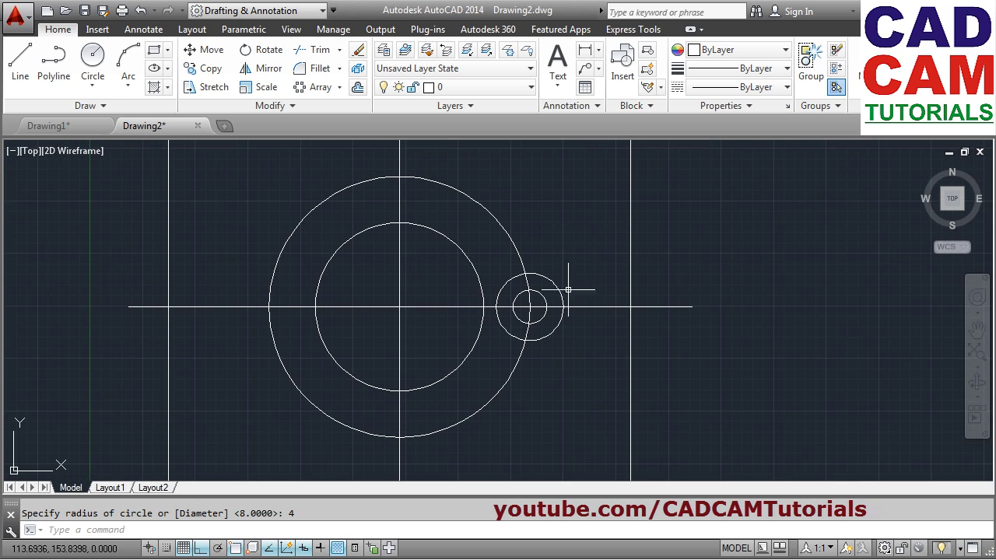
{"action": "key", "text": "alt+Tab"}
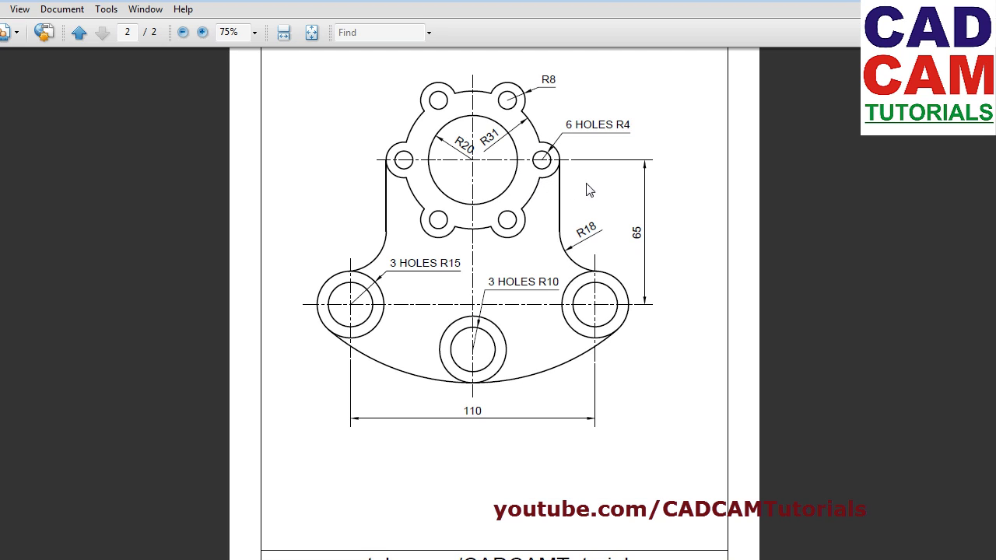
{"action": "key", "text": "alt+Tab"}
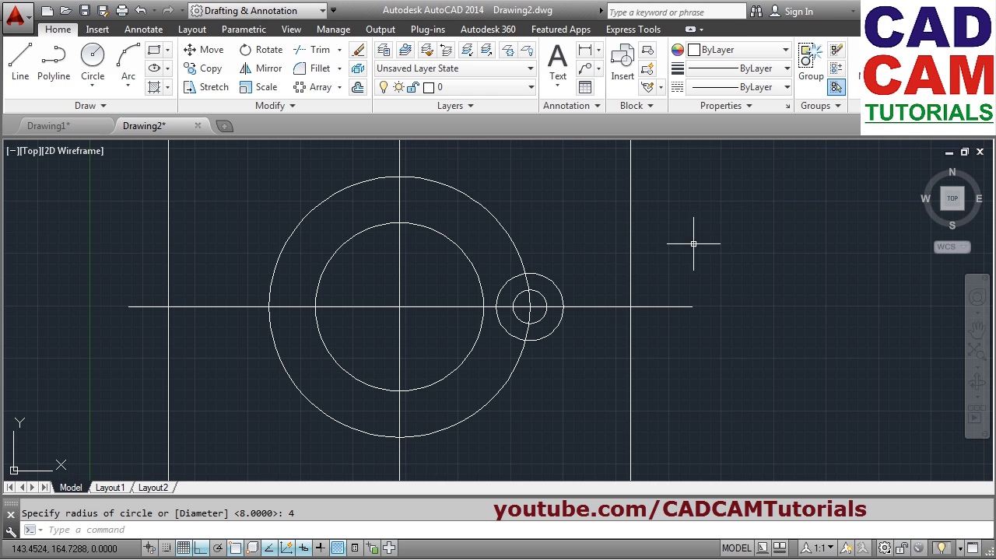
Trim the radius-8 boss circle back to the radius-31 outer circle
{"action": "left_click", "coordinate": [319, 51]}
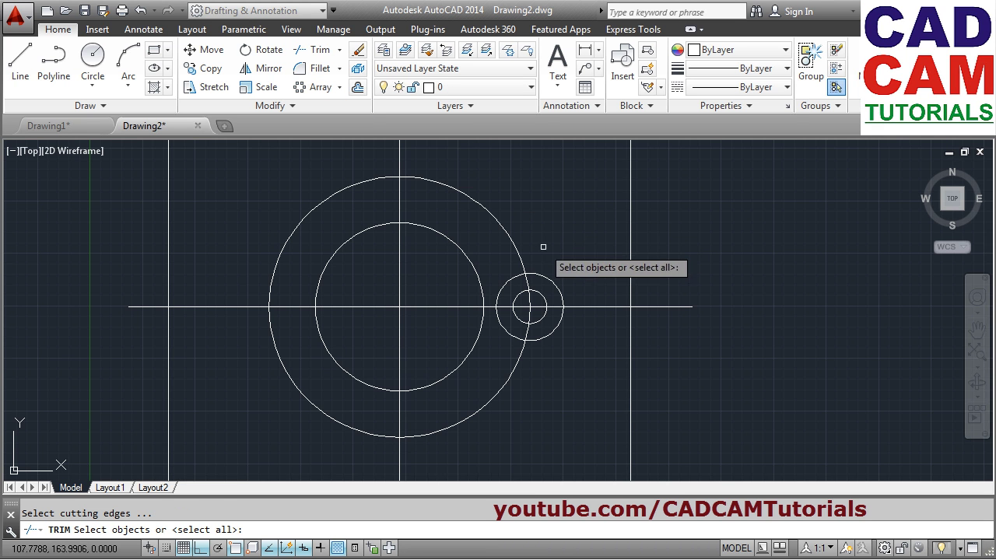
{"action": "left_click", "coordinate": [523, 270]}
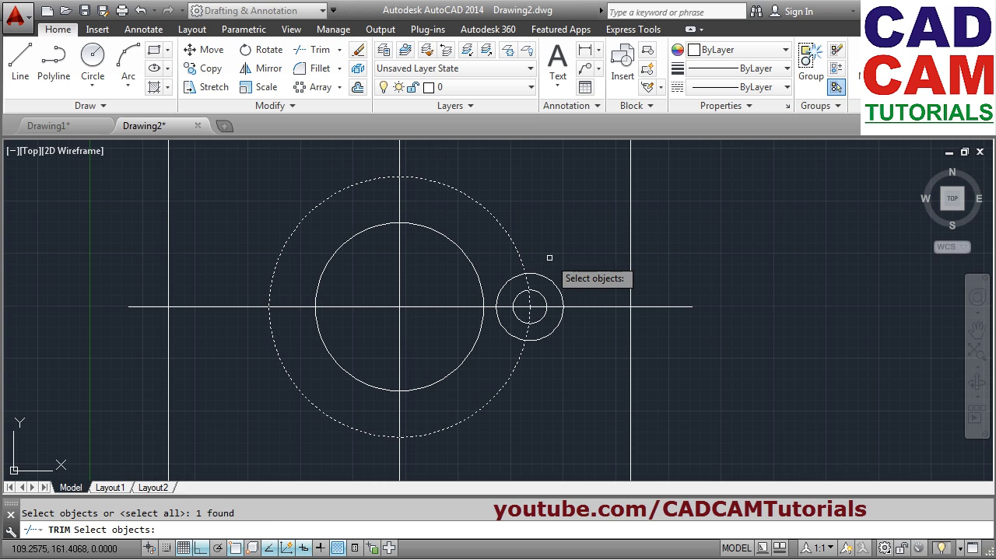
{"action": "key", "text": "Return"}
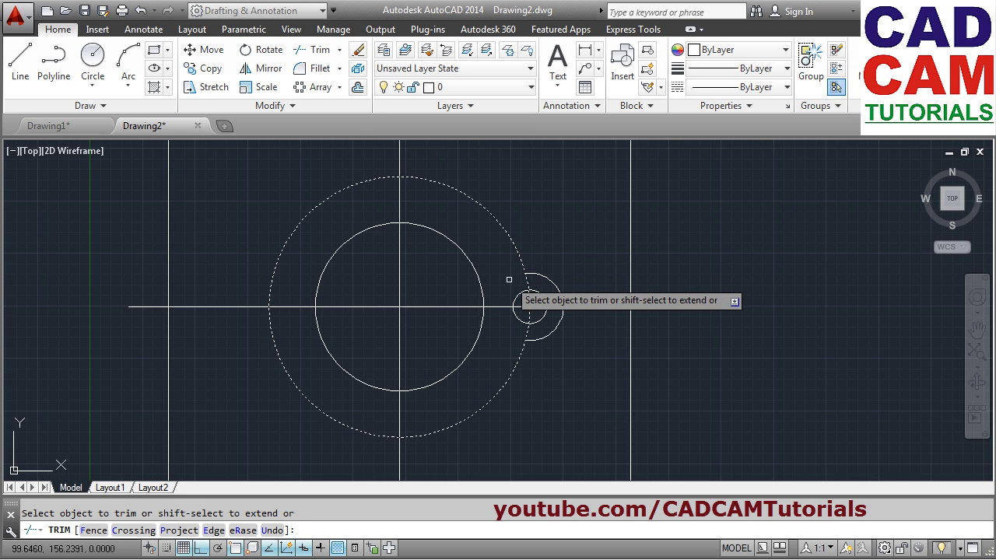
{"action": "key", "text": "Return"}
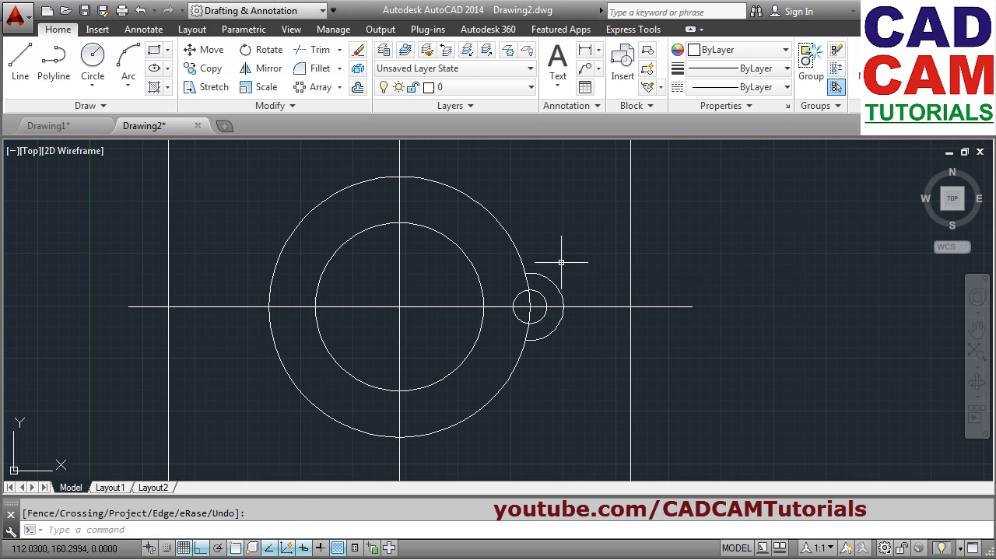
{"action": "scroll", "coordinate": [566, 266], "scroll_direction": "down", "scroll_amount": 2}
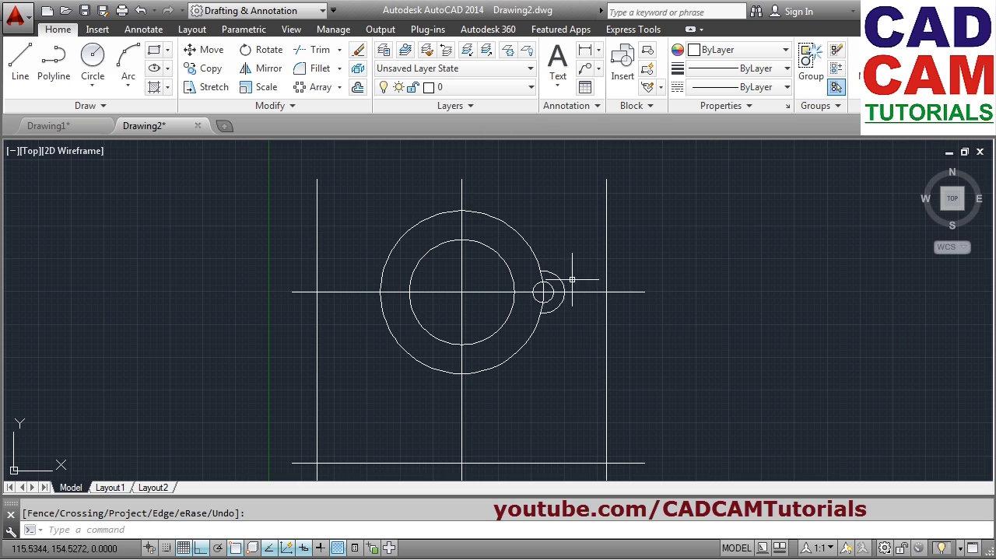
Polar-array the boss arc and radius-4 hole six times about the main centre
{"action": "left_click", "coordinate": [341, 88]}
{"action": "left_click", "coordinate": [343, 176]}
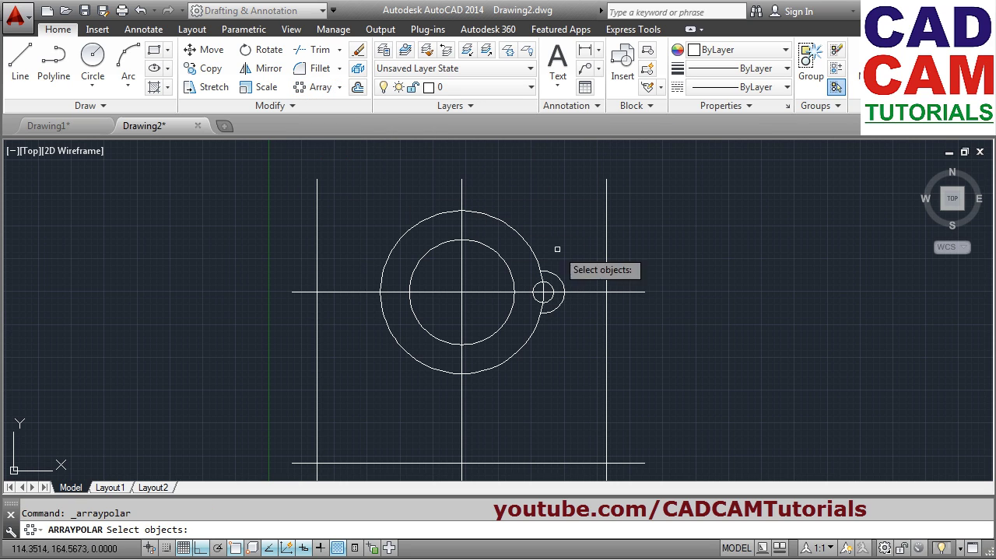
{"action": "left_click", "coordinate": [558, 277]}
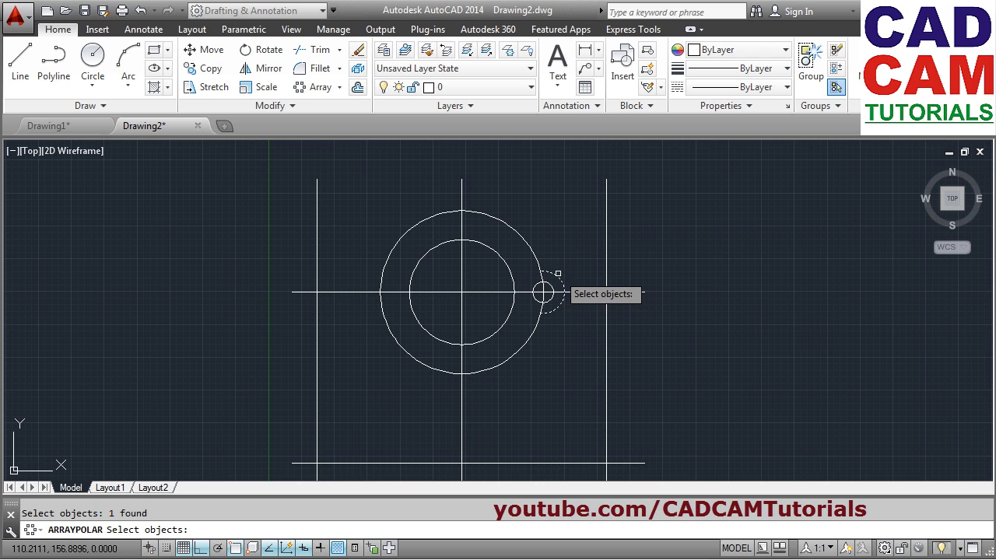
{"action": "left_click", "coordinate": [552, 285]}
{"action": "key", "text": "Return"}
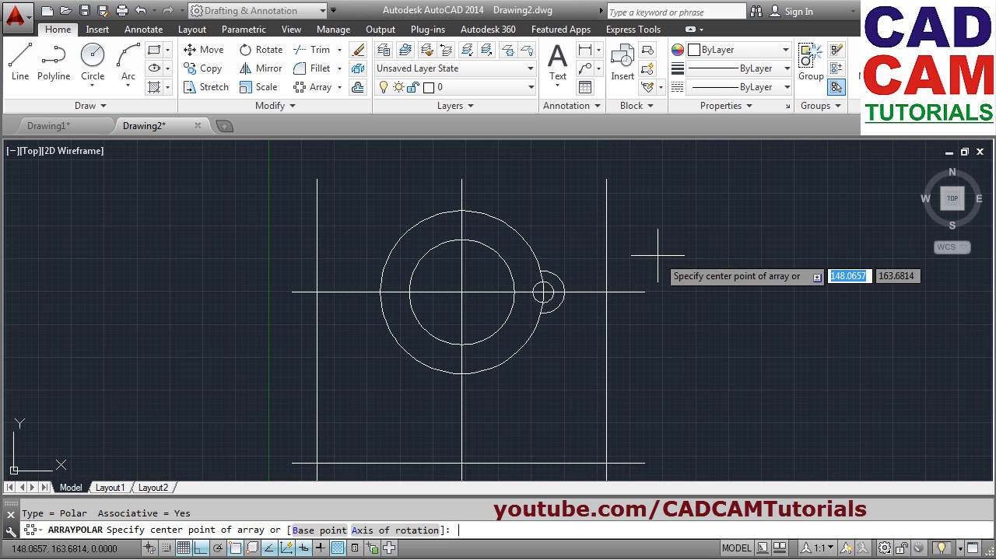
{"action": "left_click", "coordinate": [462, 292]}
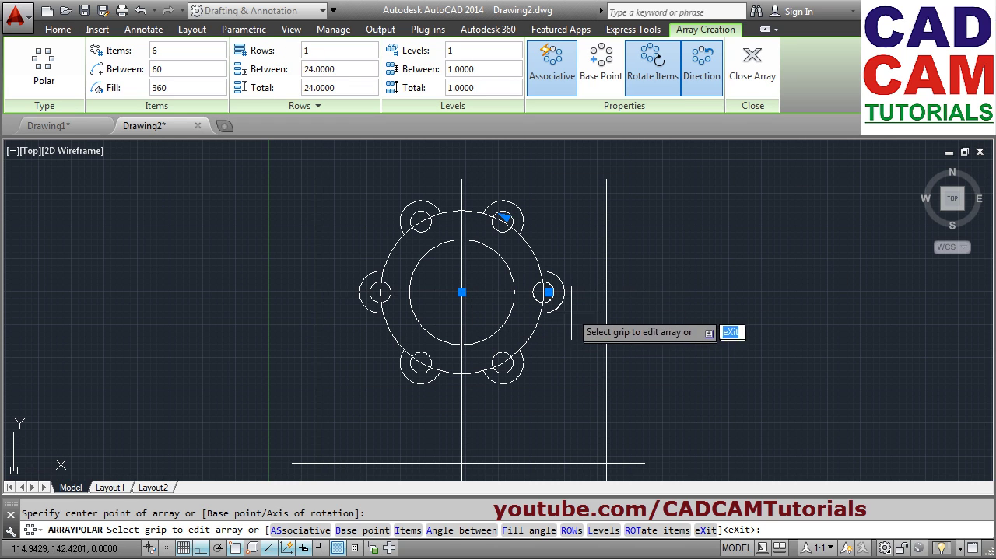
{"action": "left_click", "coordinate": [757, 79]}
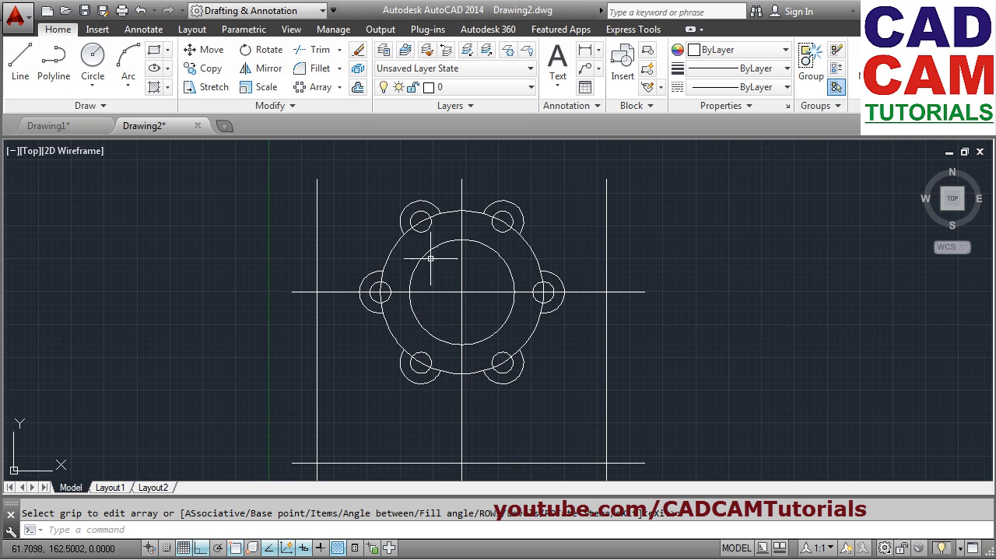
Trim away the ring arcs inside the top-left and top-right bosses
{"action": "left_click", "coordinate": [315, 49]}
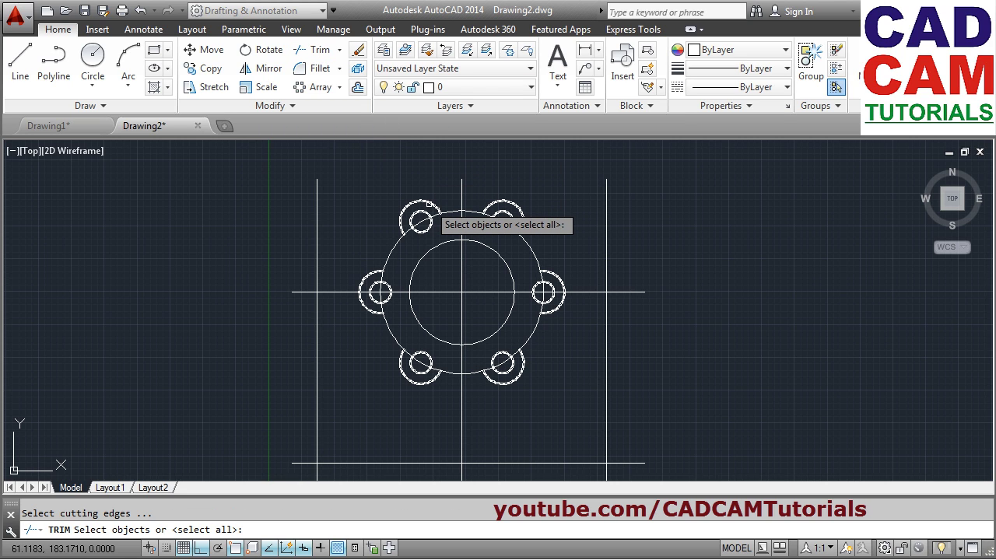
{"action": "scroll", "coordinate": [527, 301], "scroll_direction": "up", "scroll_amount": 2}
{"action": "middle_click_drag", "start_coordinate": [611, 250], "coordinate": [619, 280]}
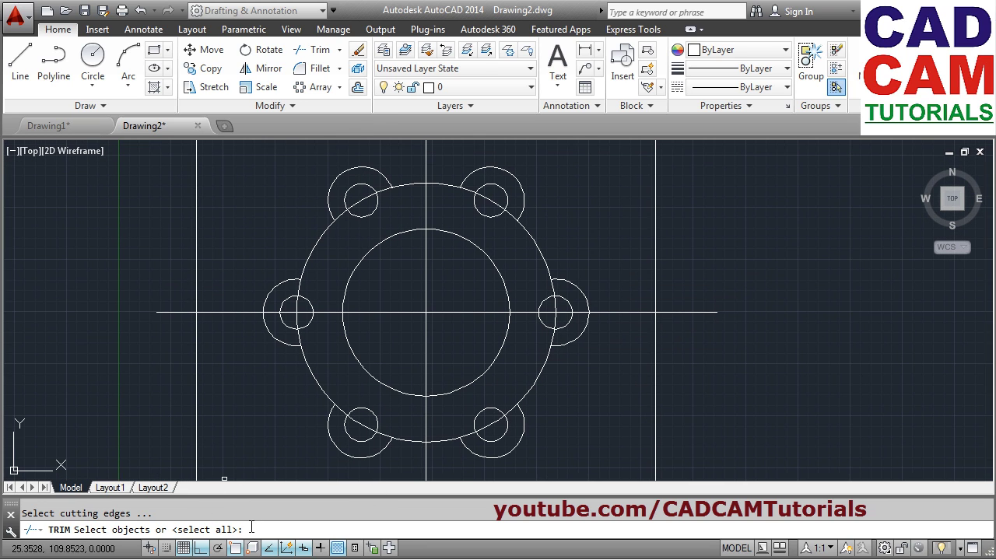
{"action": "key", "text": "Return"}
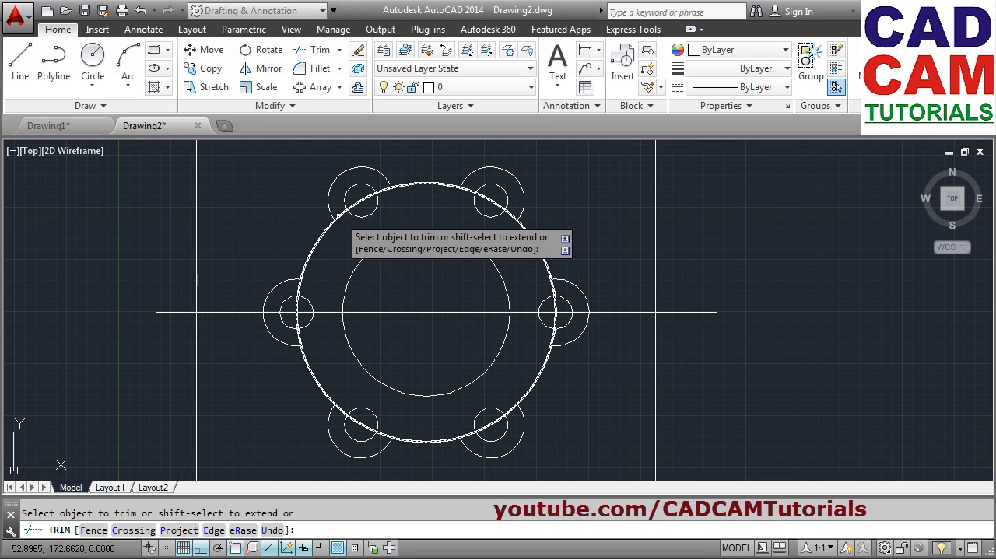
{"action": "left_click", "coordinate": [339, 215]}
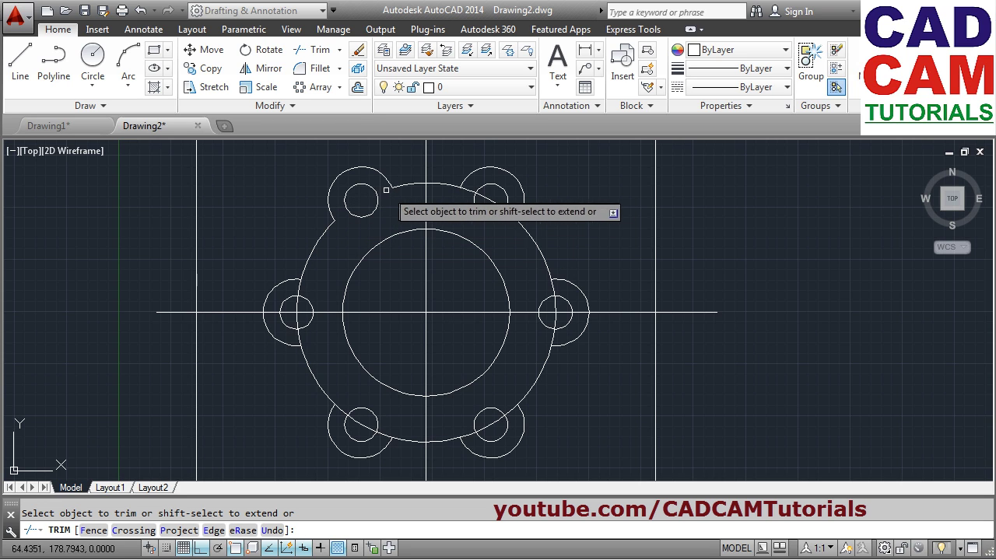
{"action": "left_click", "coordinate": [476, 195]}
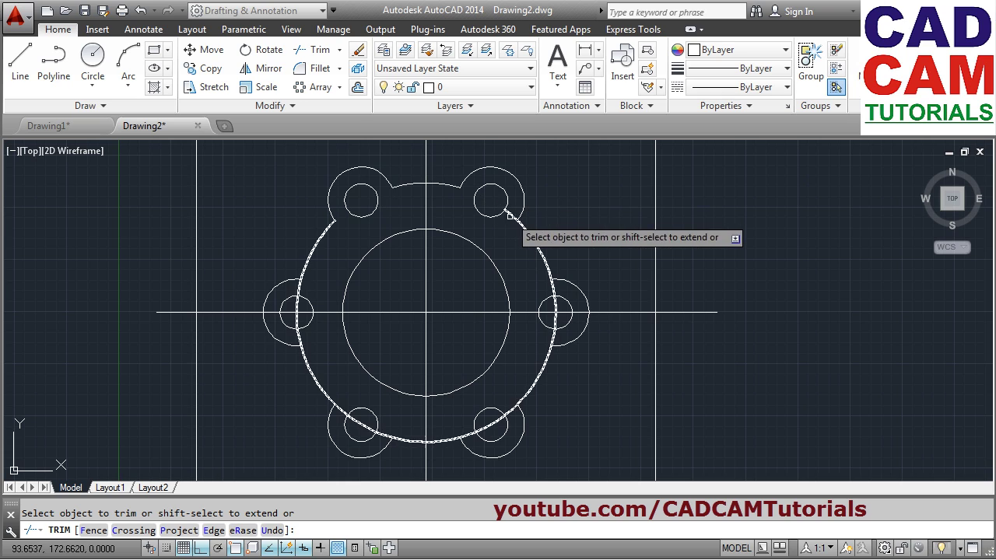
{"action": "key", "text": "Return"}
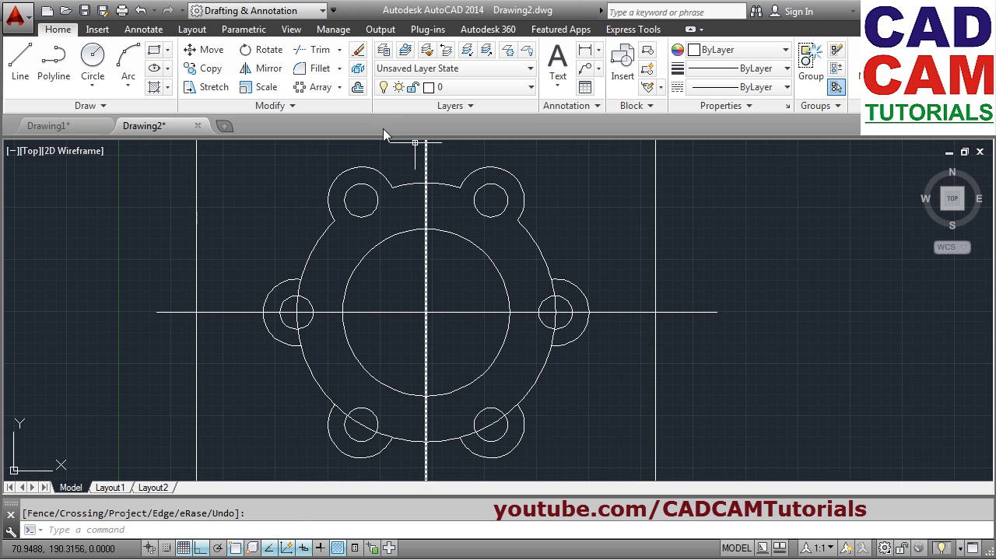
Using the boss outlines as edges, trim the ring arcs inside the left, bottom-left and bottom-right bosses
{"action": "left_click", "coordinate": [318, 49]}
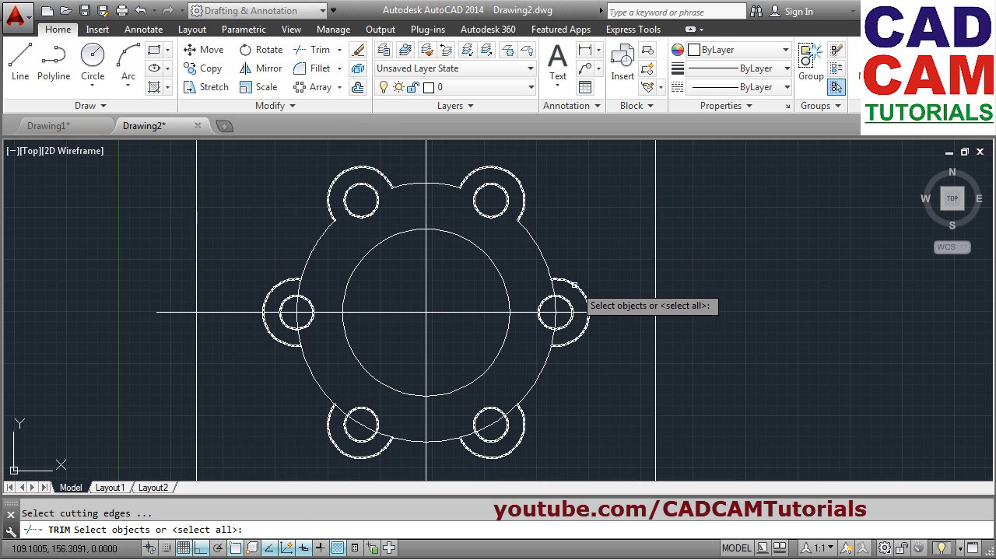
{"action": "left_click", "coordinate": [574, 285]}
{"action": "left_click", "coordinate": [520, 431]}
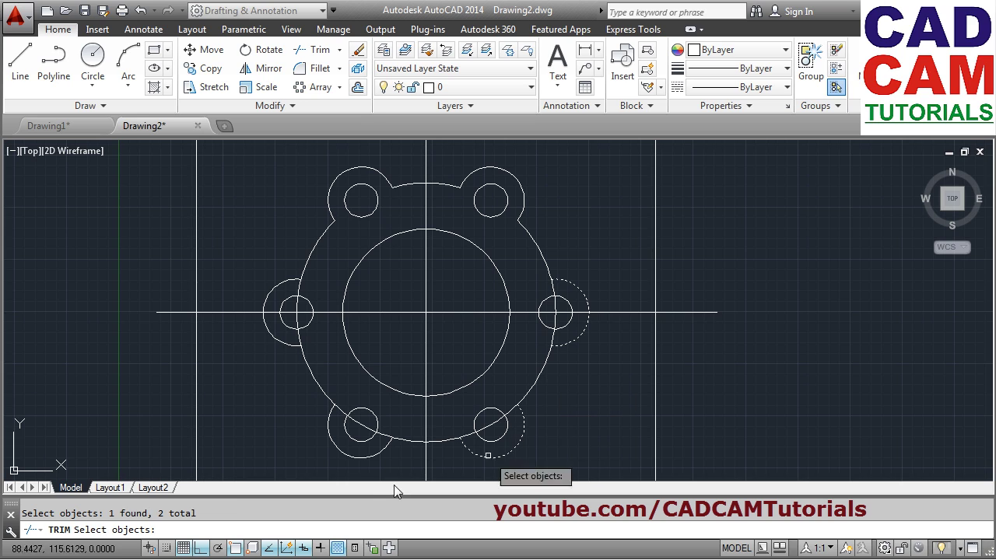
{"action": "left_click", "coordinate": [349, 457]}
{"action": "left_click", "coordinate": [272, 338]}
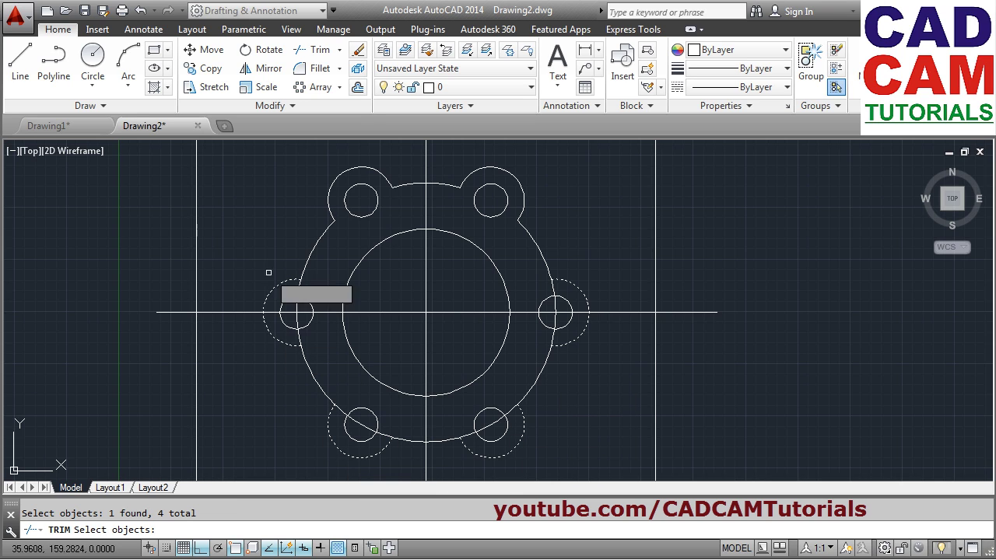
{"action": "key", "text": "Return"}
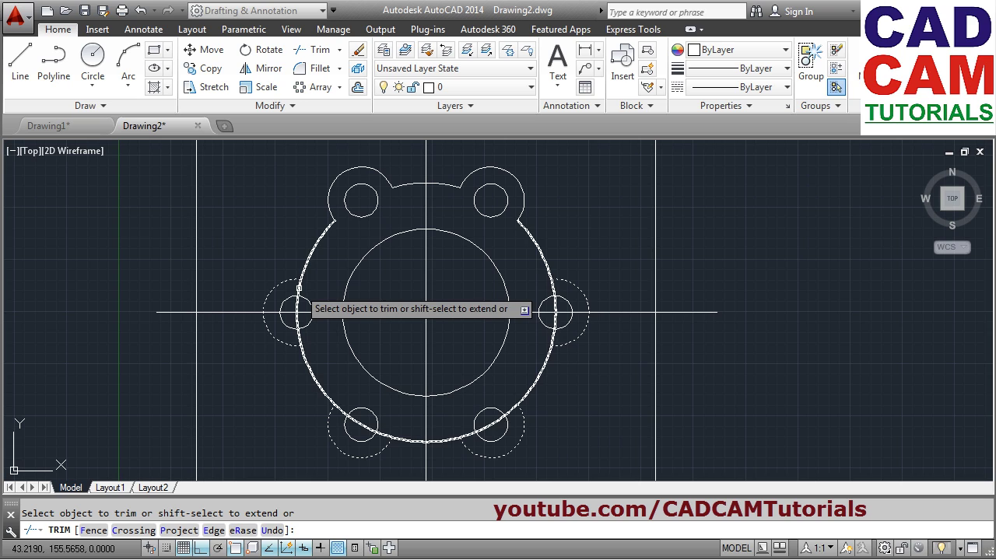
{"action": "left_click", "coordinate": [299, 288]}
{"action": "left_click", "coordinate": [356, 417]}
{"action": "left_click", "coordinate": [498, 427]}
{"action": "key", "text": "Return"}
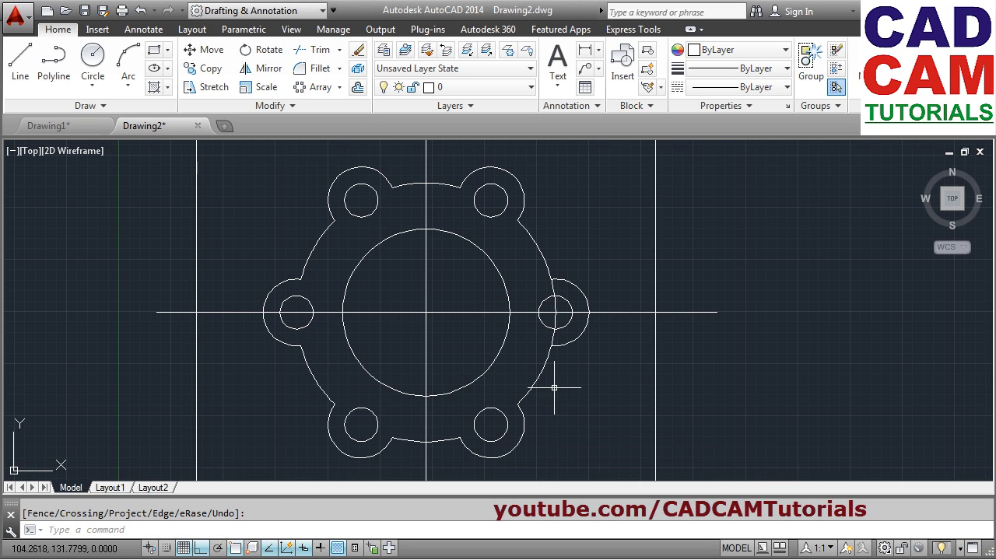
Trim around the right boss, zoom out to the whole layout, then switch to the reference drawing
{"action": "left_click", "coordinate": [303, 58]}
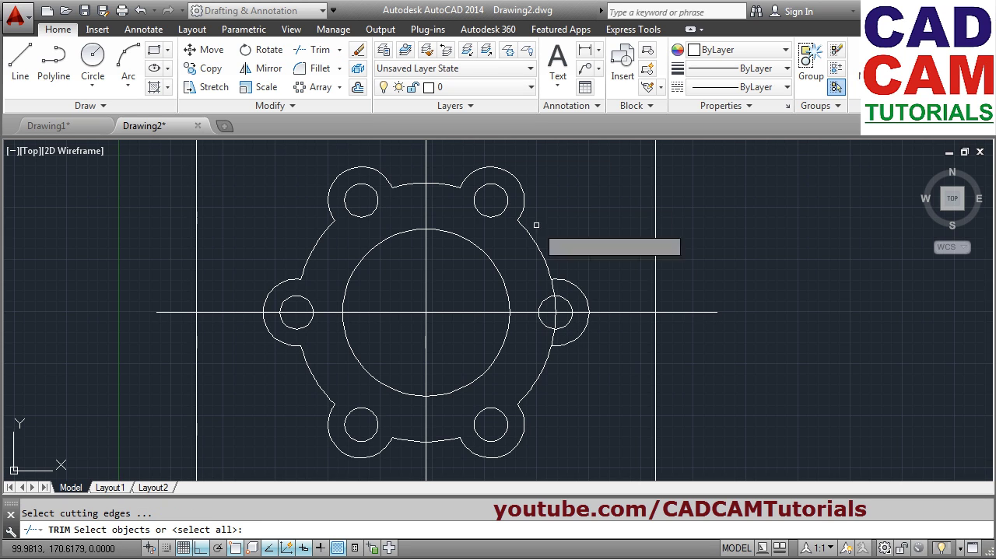
{"action": "left_click", "coordinate": [580, 288]}
{"action": "key", "text": "Return"}
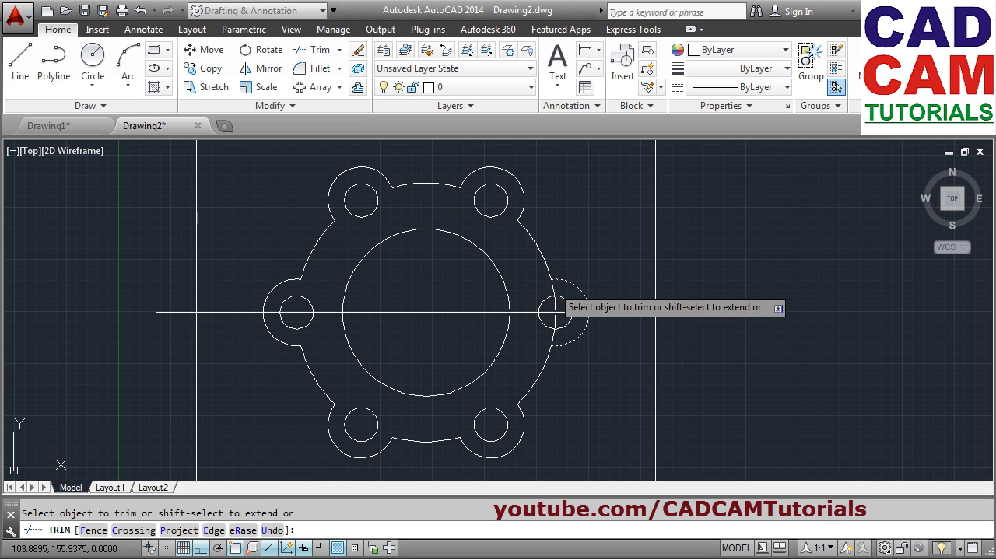
{"action": "key", "text": "Return"}
{"action": "scroll", "coordinate": [565, 226], "scroll_direction": "down", "scroll_amount": 2}
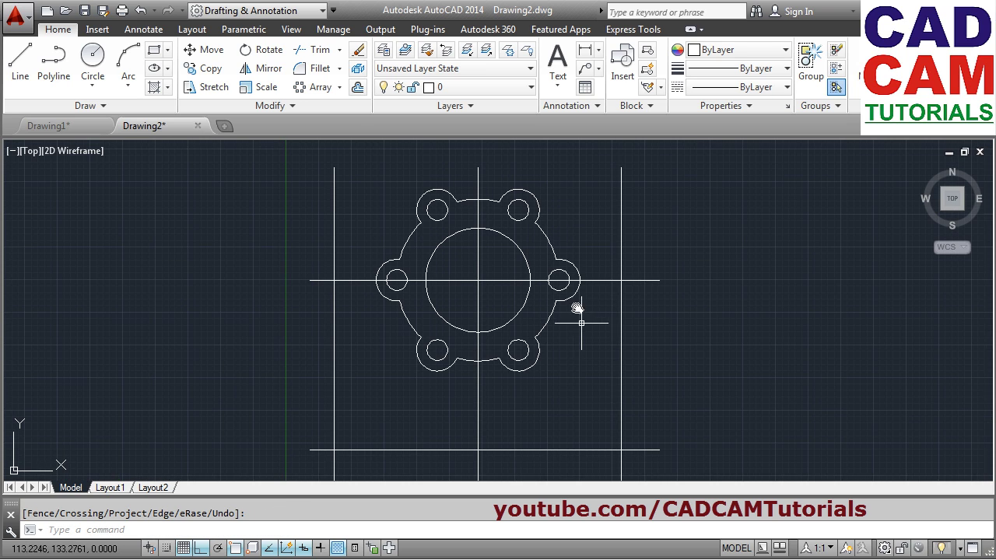
{"action": "middle_click_drag", "start_coordinate": [582, 322], "coordinate": [565, 269]}
{"action": "scroll", "coordinate": [558, 299], "scroll_direction": "down", "scroll_amount": 2}
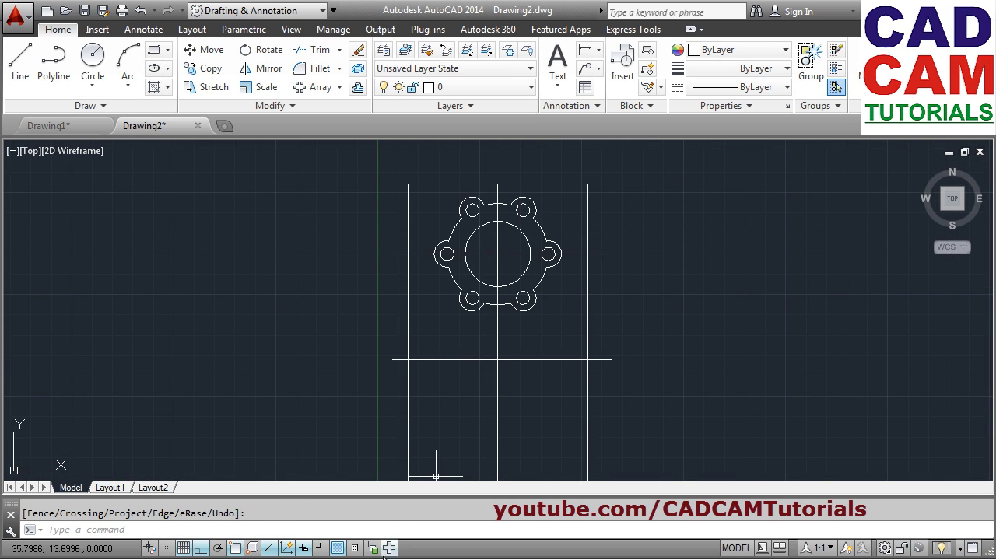
{"action": "key", "text": "alt+Tab"}
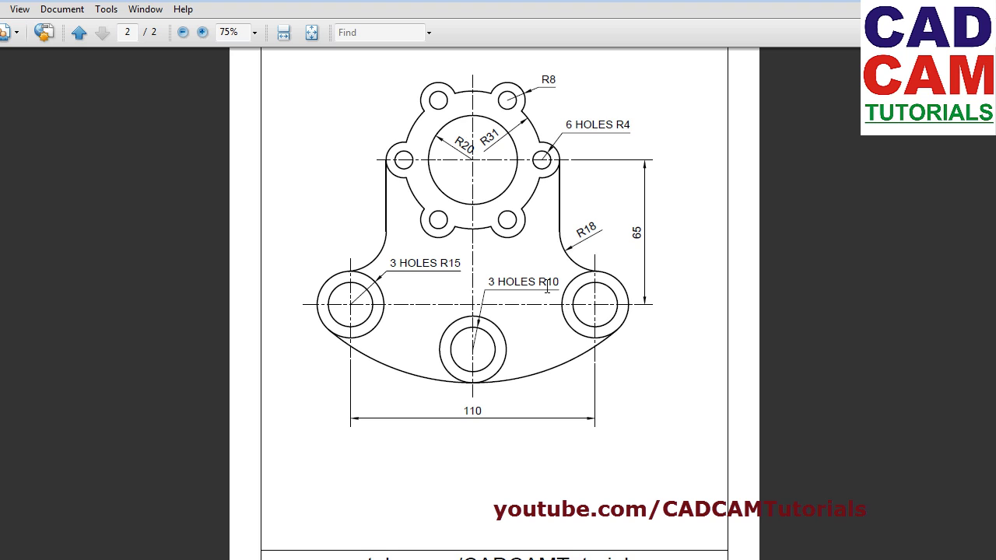
{"action": "key", "text": "alt+Tab"}
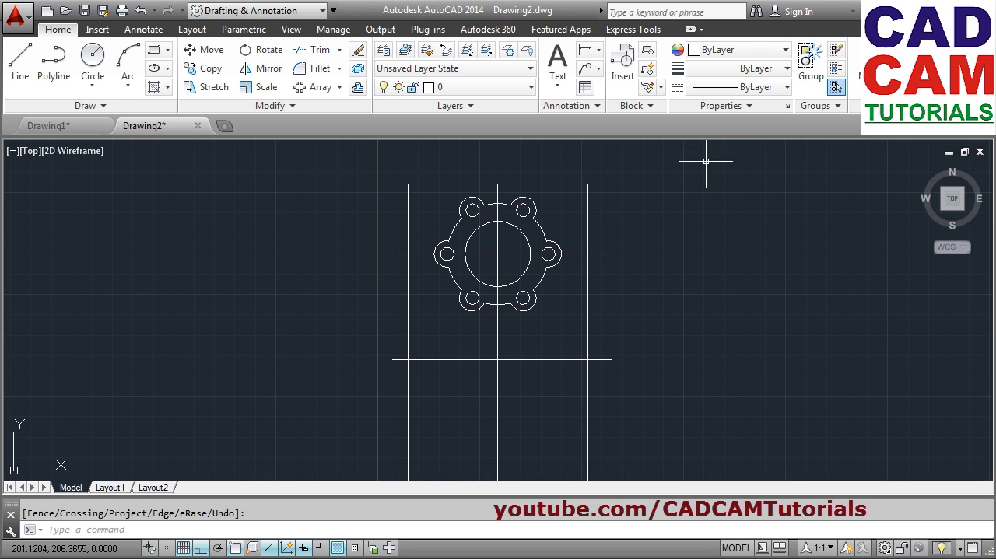
Draw concentric R10 and R15 circles on the lower-left centerline intersection
{"action": "left_click", "coordinate": [93, 59]}
{"action": "left_click", "coordinate": [408, 360]}
{"action": "type", "text": "10"}
{"action": "key", "text": "Return"}
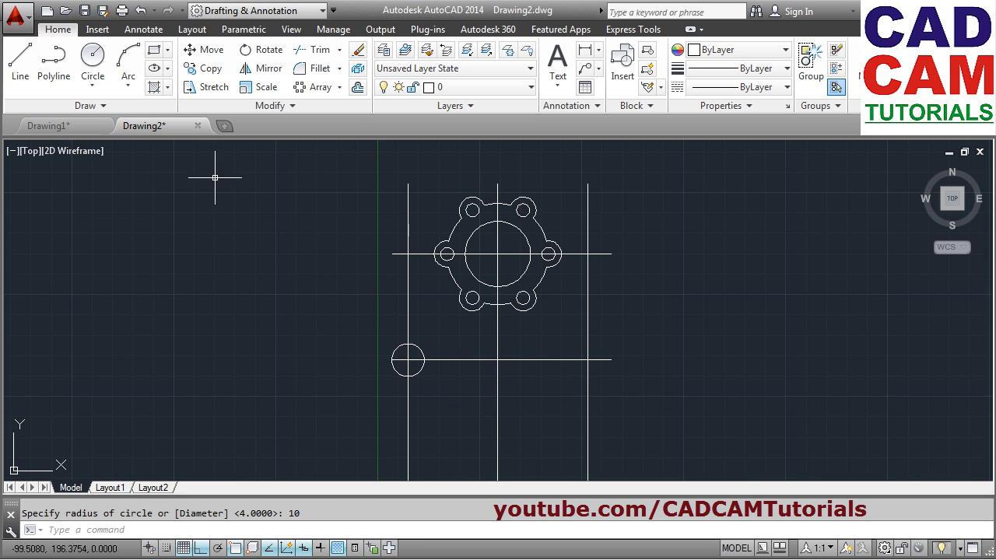
{"action": "key", "text": "Return"}
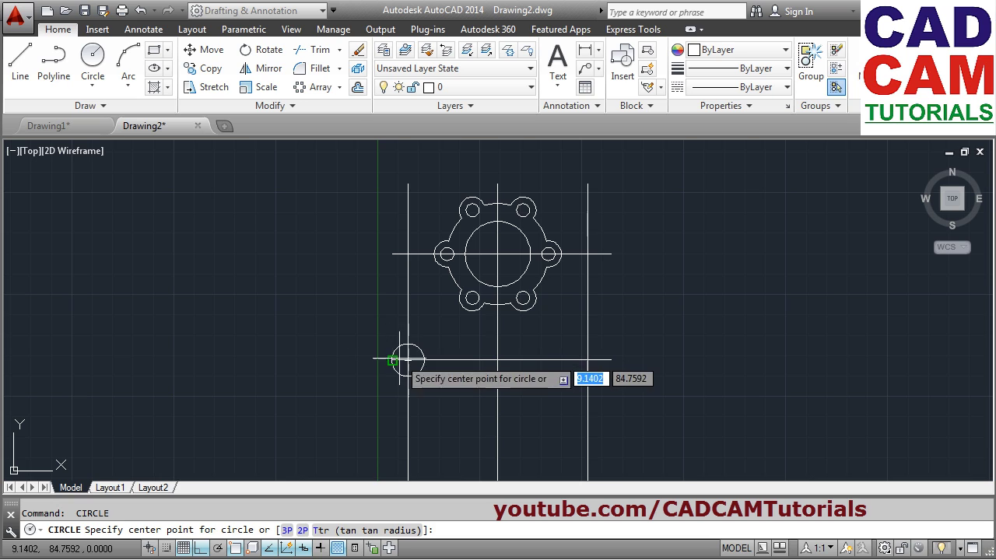
{"action": "left_click", "coordinate": [408, 359]}
{"action": "type", "text": "15"}
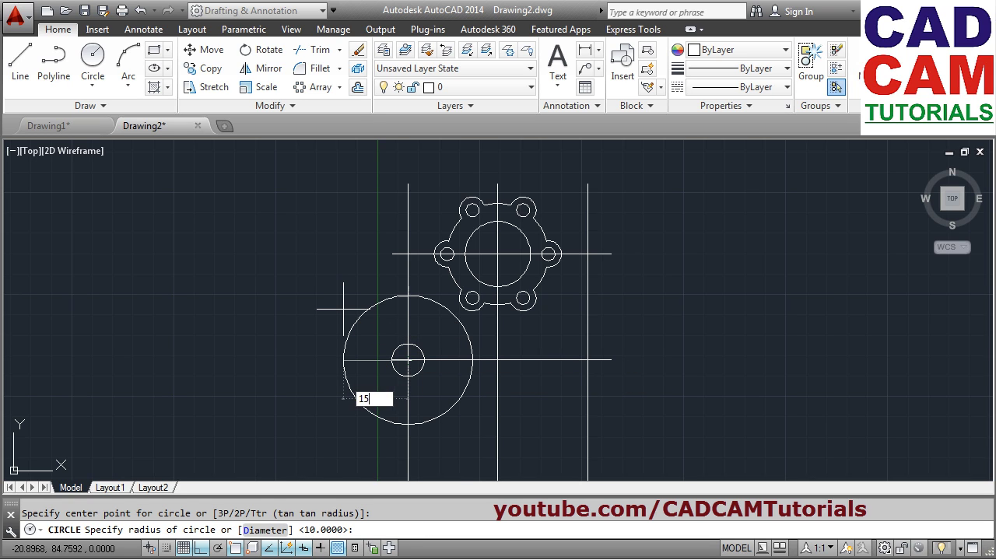
{"action": "key", "text": "Return"}
{"action": "scroll", "coordinate": [560, 389], "scroll_direction": "up", "scroll_amount": 2}
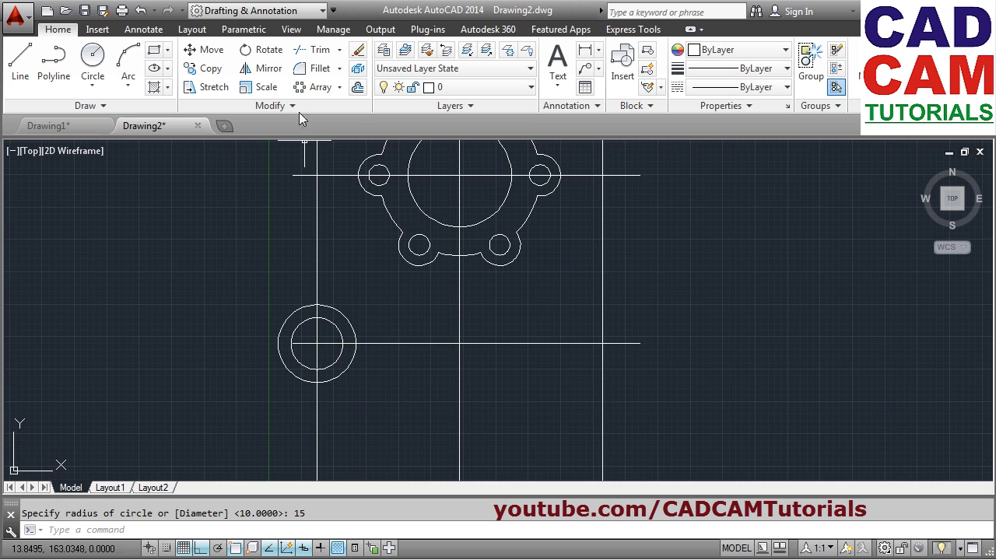
Copy both lower-left circles from their centre onto the lower-right intersection
{"action": "left_click", "coordinate": [210, 68]}
{"action": "left_click", "coordinate": [338, 329]}
{"action": "left_click", "coordinate": [351, 327]}
{"action": "key", "text": "Return"}
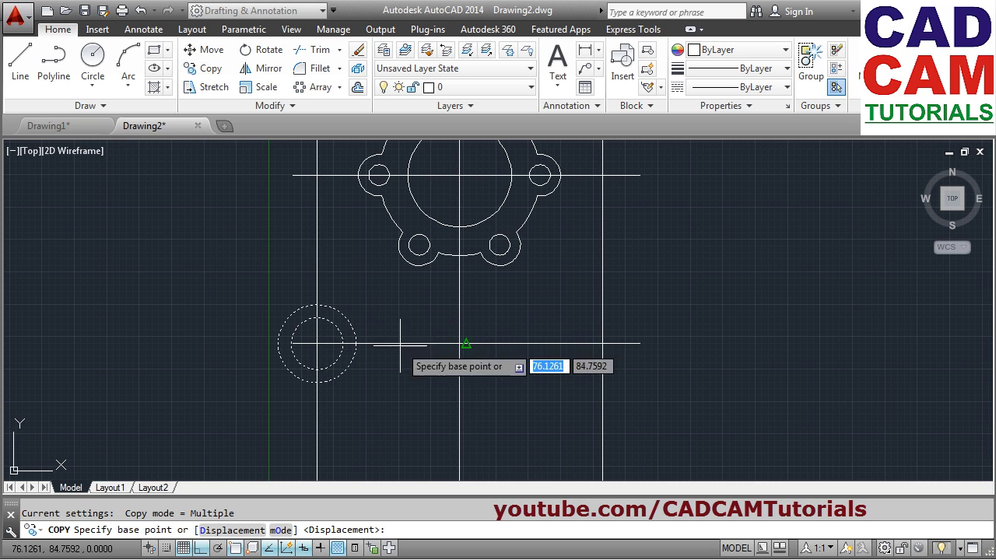
{"action": "left_click", "coordinate": [317, 343]}
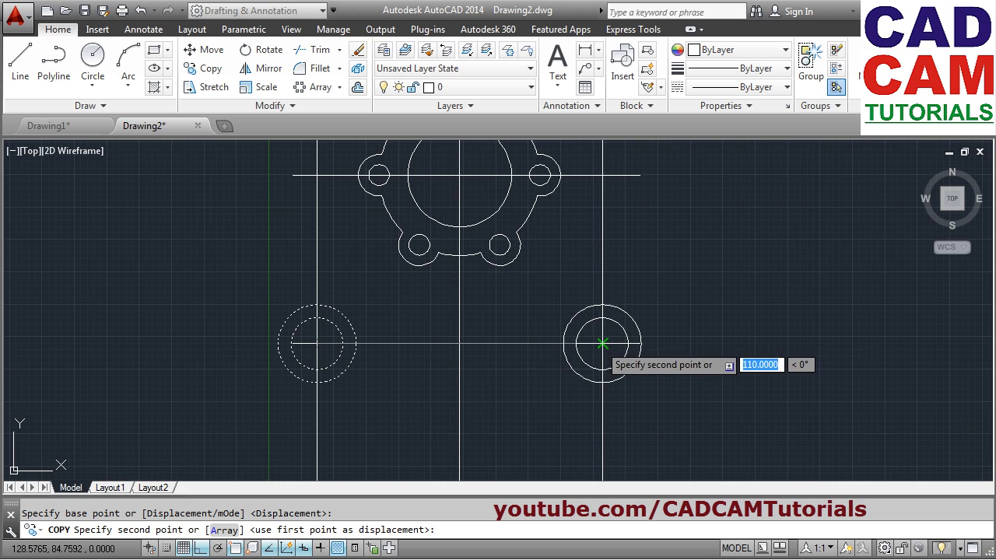
{"action": "left_click", "coordinate": [602, 344]}
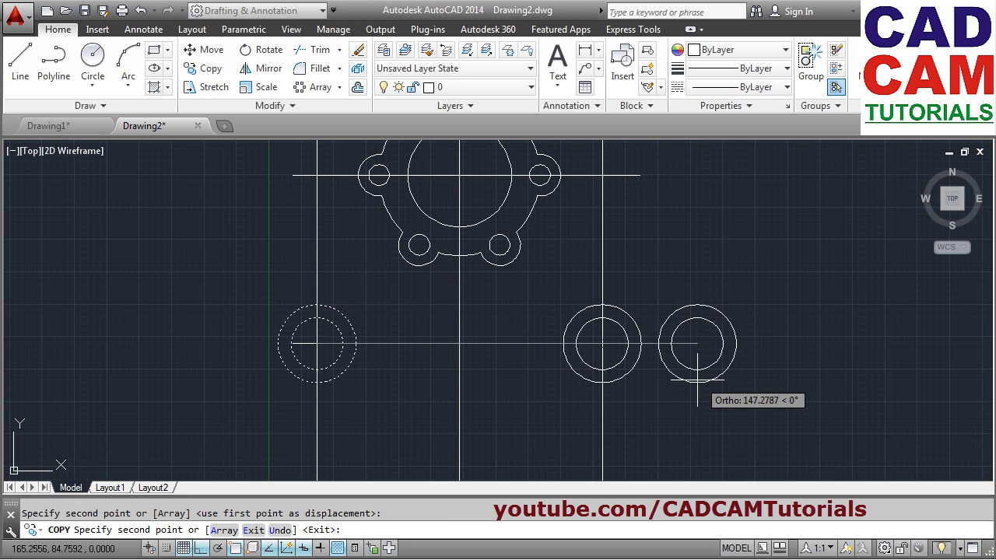
{"action": "key", "text": "Escape"}
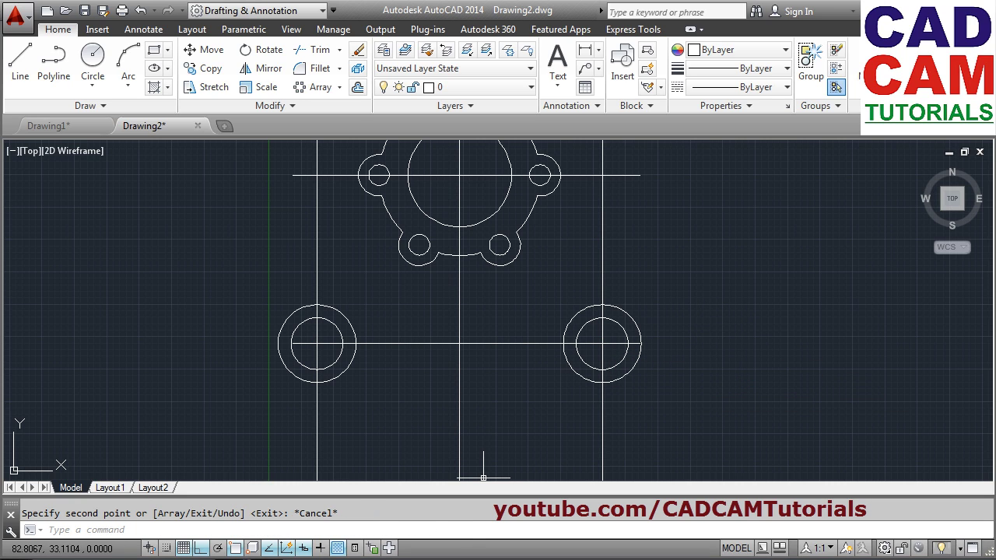
Draw a vertical line from the right lobe's edge straight down toward the lower-right boss
{"action": "middle_click_drag", "start_coordinate": [585, 285], "coordinate": [579, 355]}
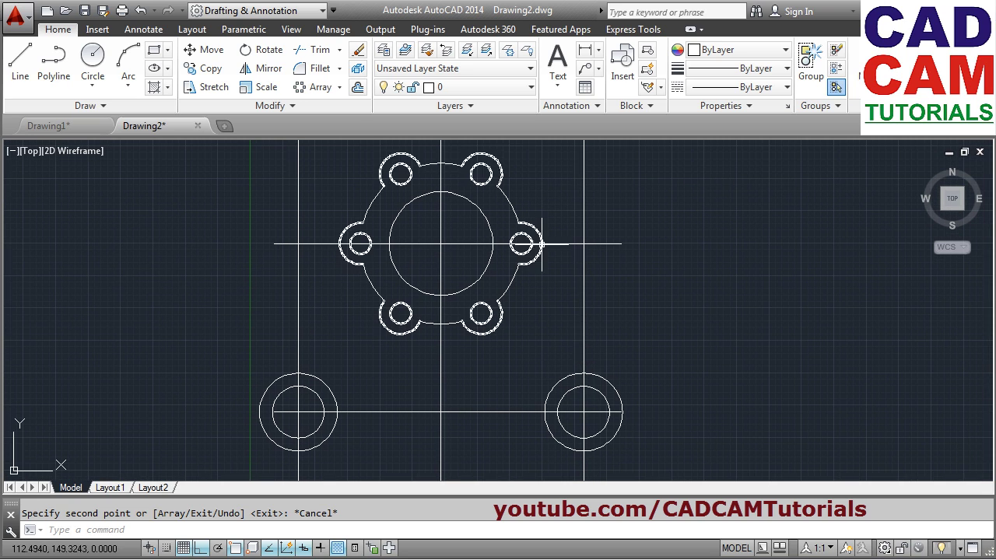
{"action": "left_click", "coordinate": [20, 76]}
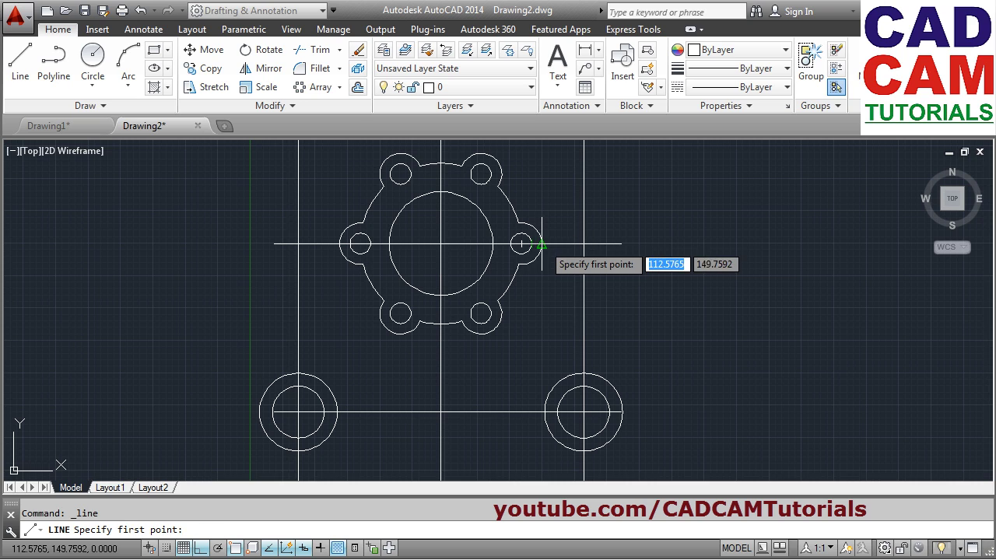
{"action": "left_click", "coordinate": [541, 245]}
{"action": "left_click", "coordinate": [547, 352]}
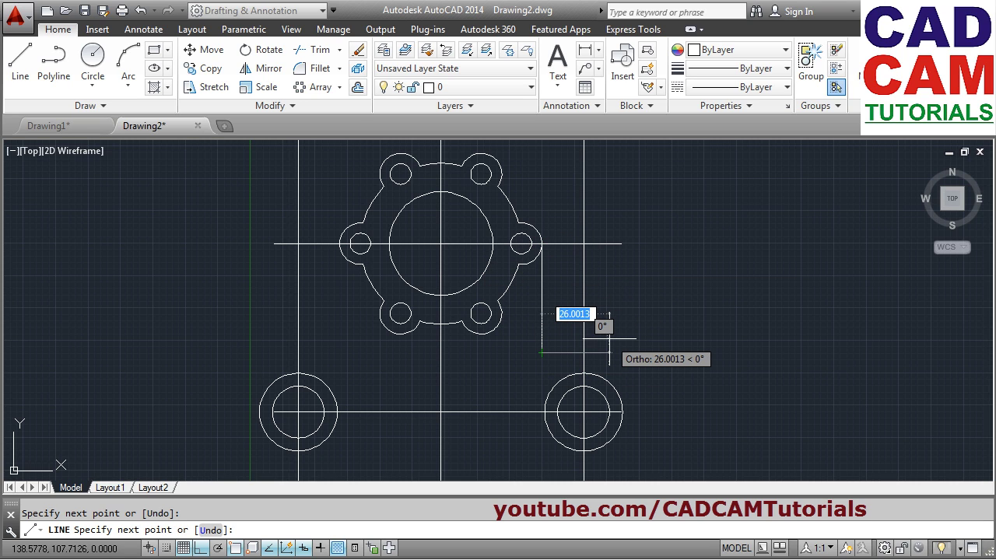
{"action": "key", "text": "Return"}
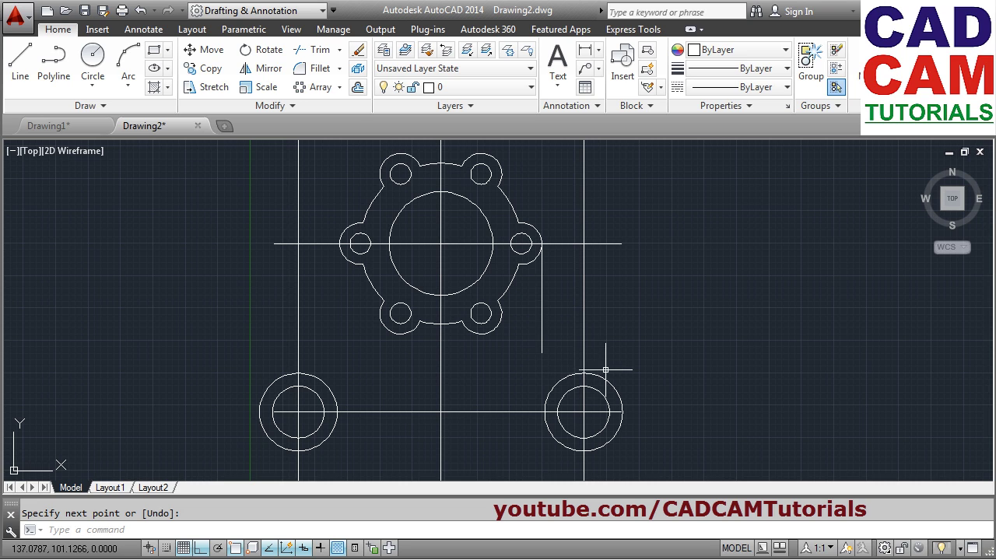
Fillet the vertical line into the lower-right boss with radius 18
{"action": "left_click", "coordinate": [318, 69]}
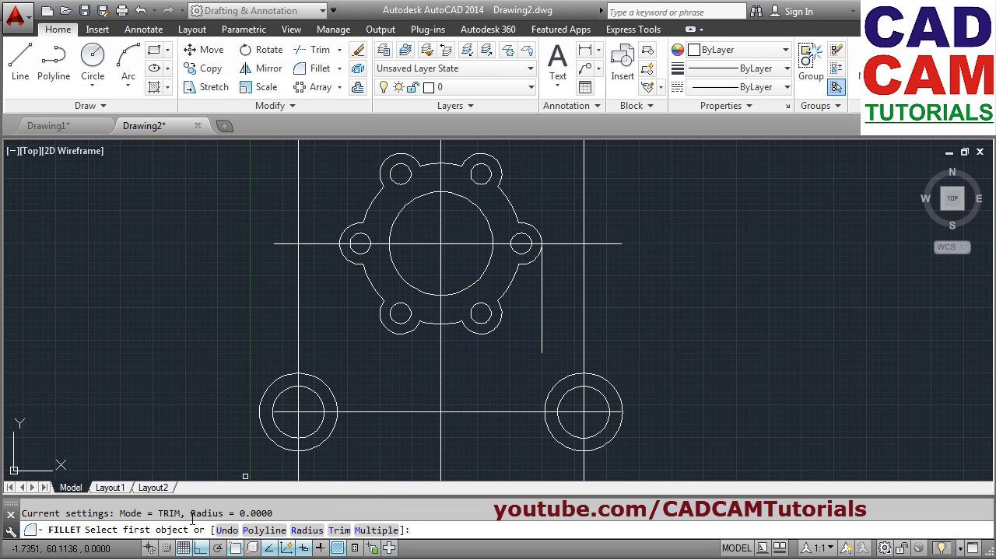
{"action": "left_click", "coordinate": [308, 530]}
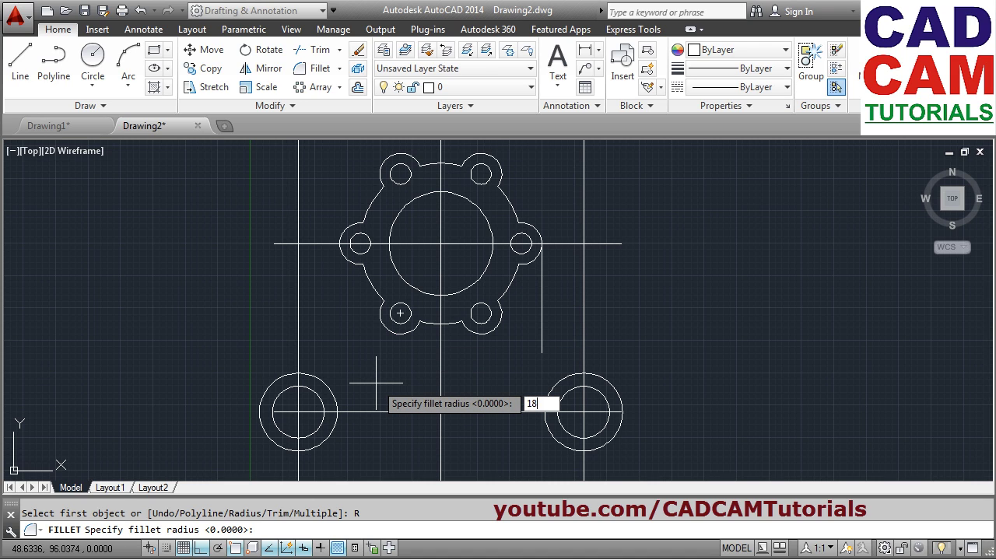
{"action": "type", "text": "18"}
{"action": "key", "text": "Return"}
{"action": "left_click", "coordinate": [544, 315]}
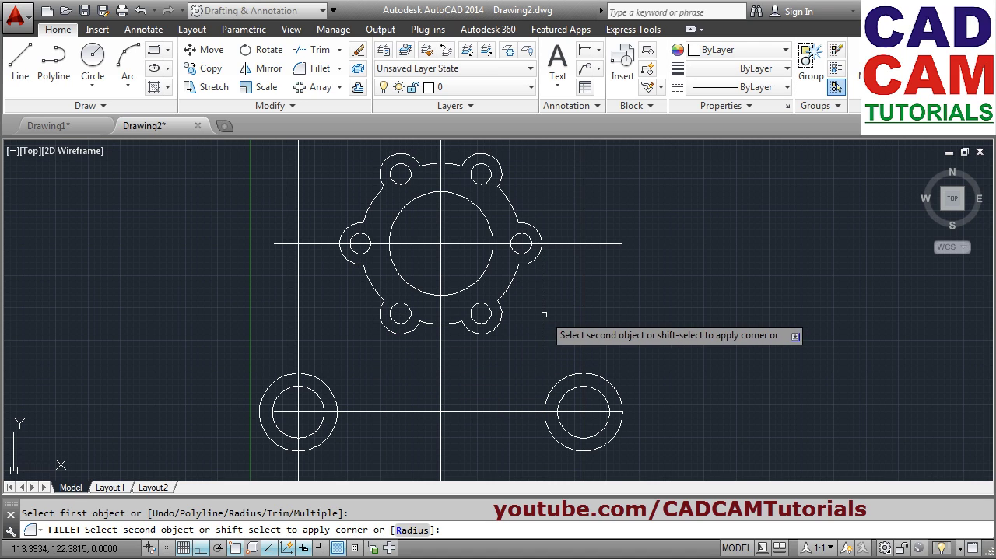
{"action": "left_click", "coordinate": [572, 387]}
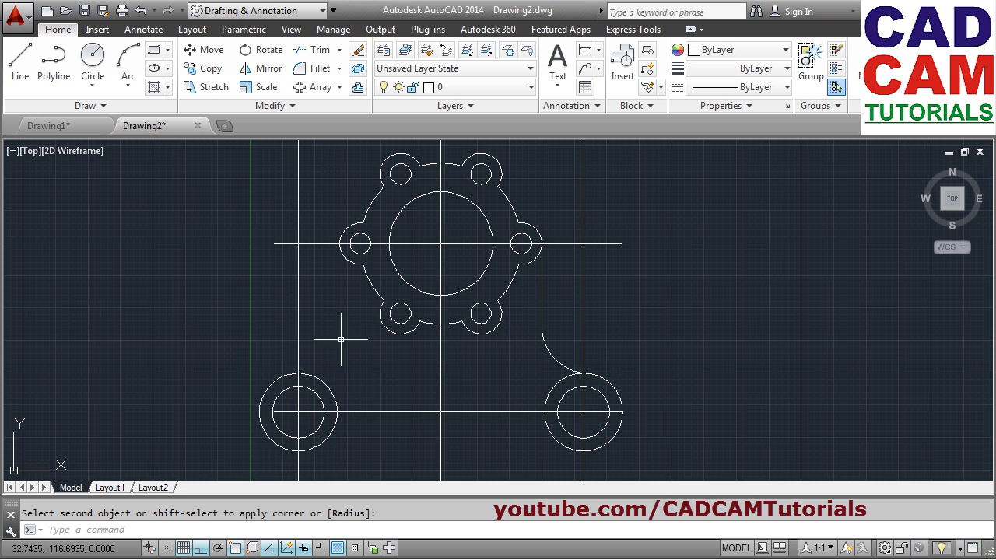
Mirror the right side line and R18 fillet about the vertical centerline, keeping the originals
{"action": "left_click", "coordinate": [260, 71]}
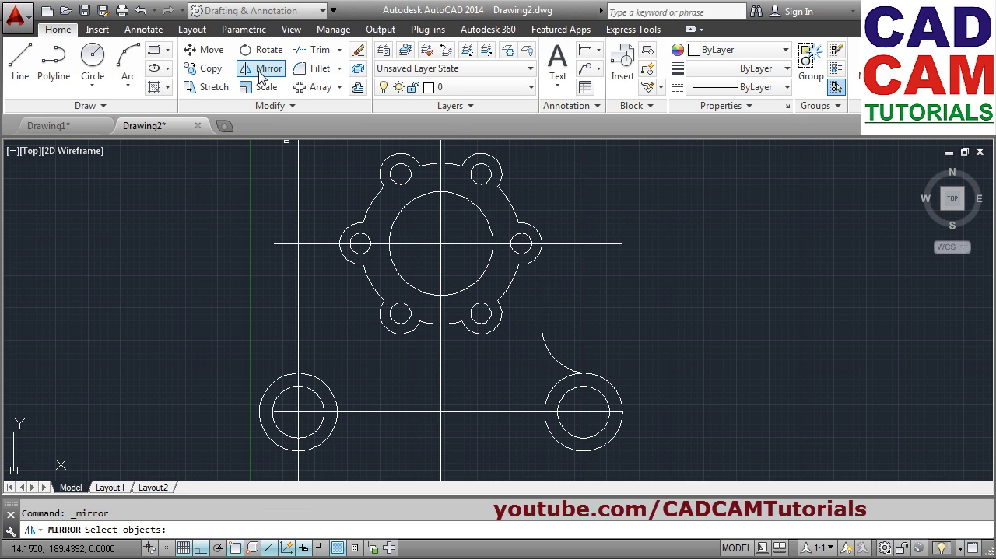
{"action": "left_click", "coordinate": [547, 327]}
{"action": "left_click", "coordinate": [554, 355]}
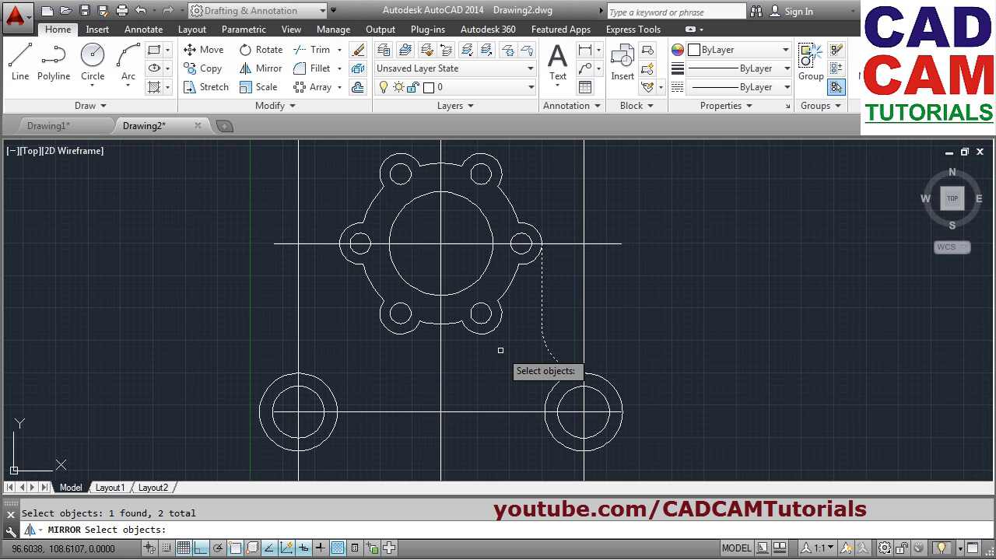
{"action": "key", "text": "Return"}
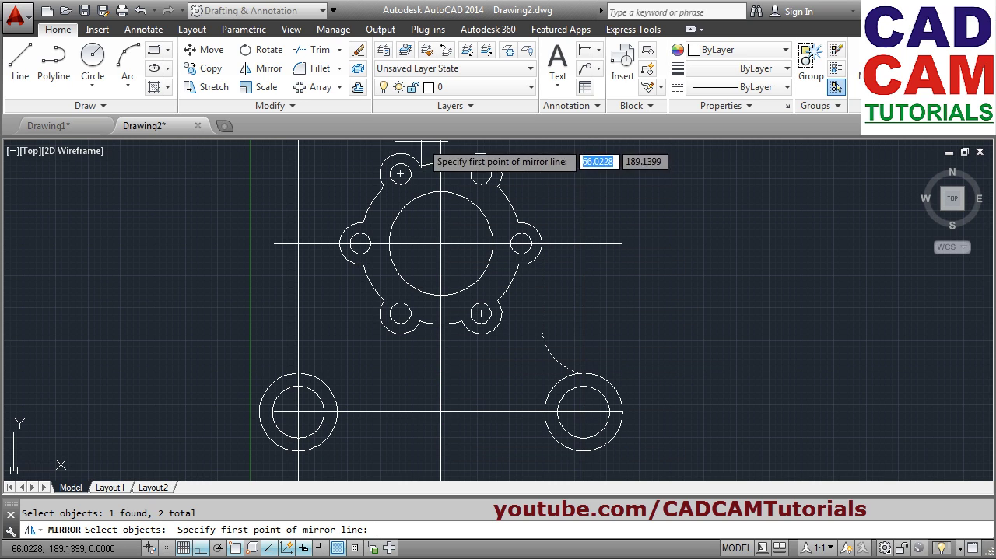
{"action": "left_click", "coordinate": [441, 244]}
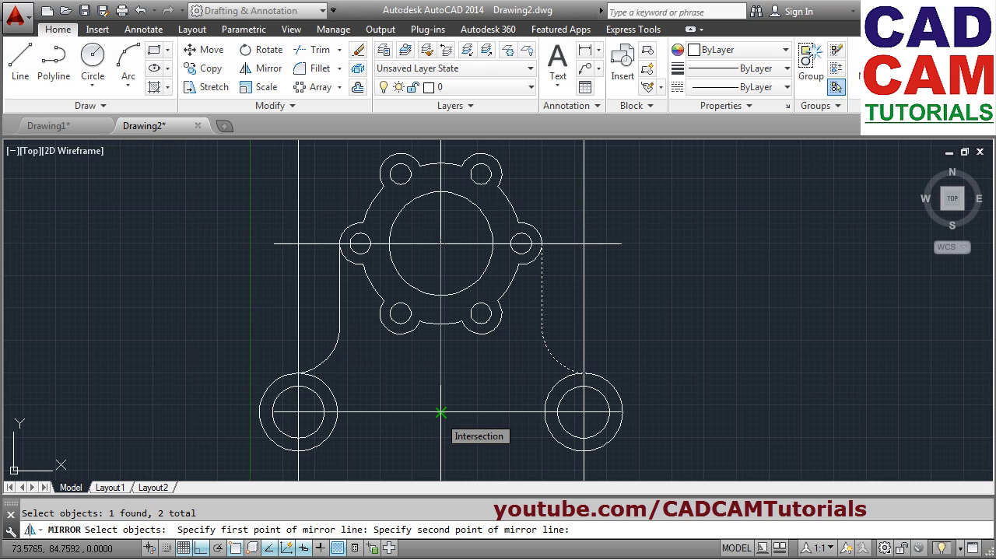
{"action": "left_click", "coordinate": [441, 412]}
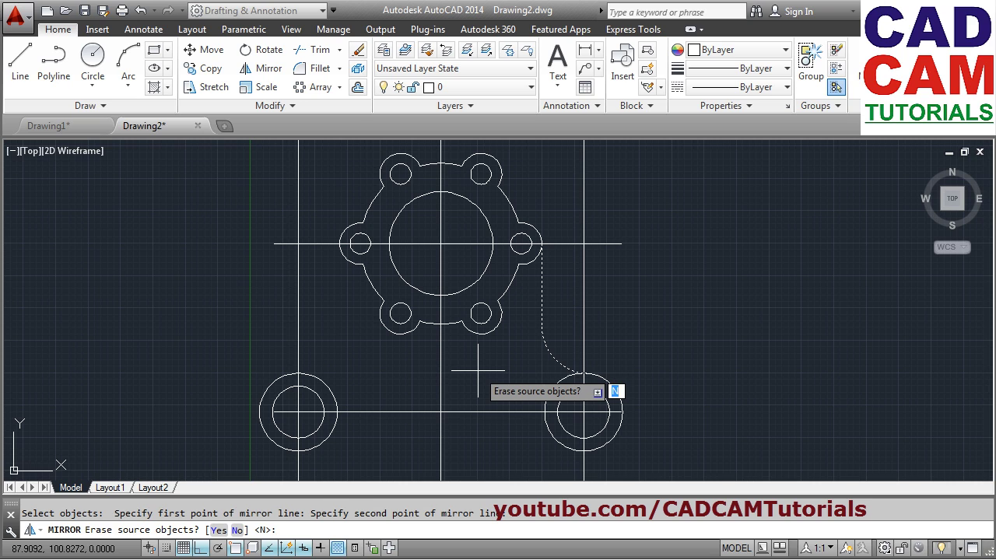
{"action": "key", "text": "Return"}
{"action": "scroll", "coordinate": [489, 320], "scroll_direction": "down", "scroll_amount": 1}
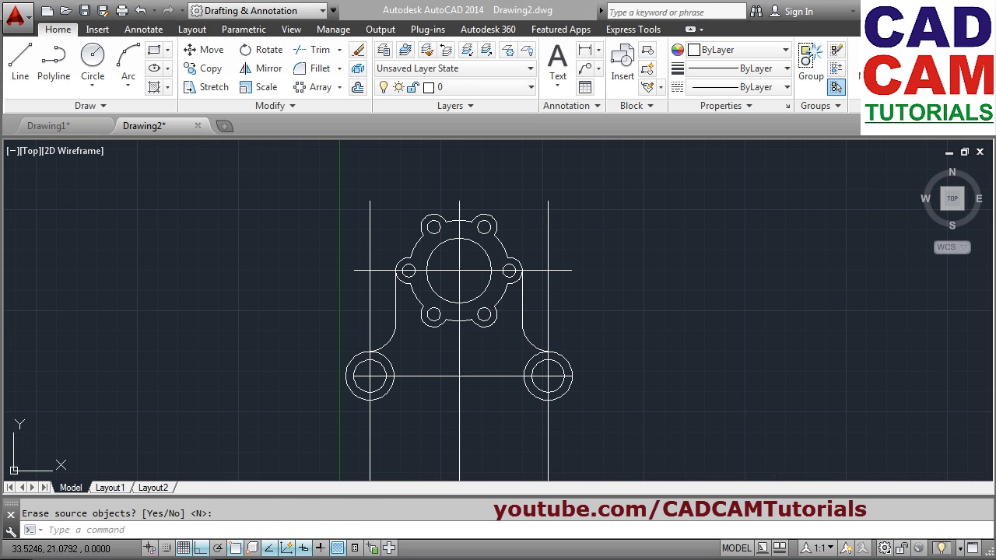
{"action": "key", "text": "alt+Tab"}
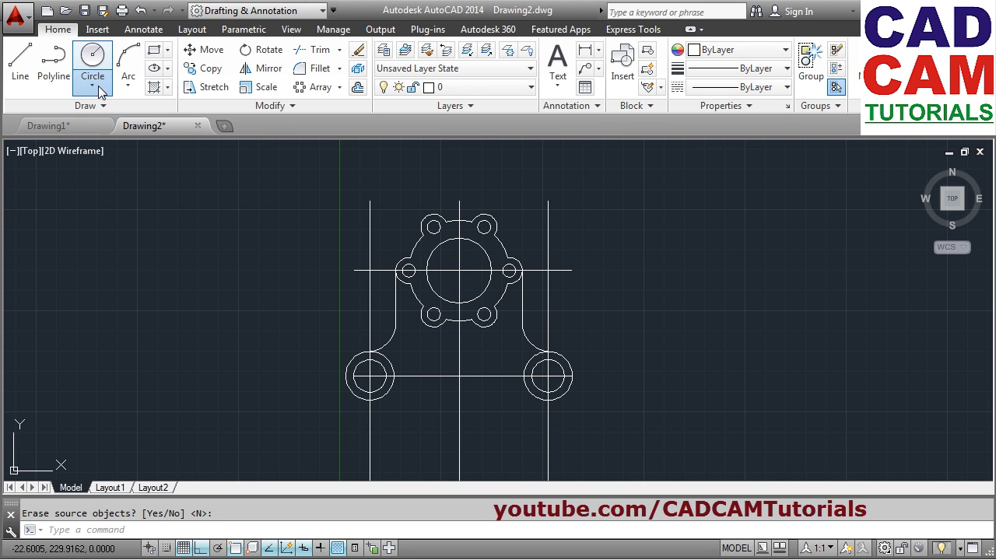
Draw a radius-100 circle tangent to the lower-right and lower-left bosses
{"action": "left_click", "coordinate": [92, 85]}
{"action": "left_click", "coordinate": [129, 247]}
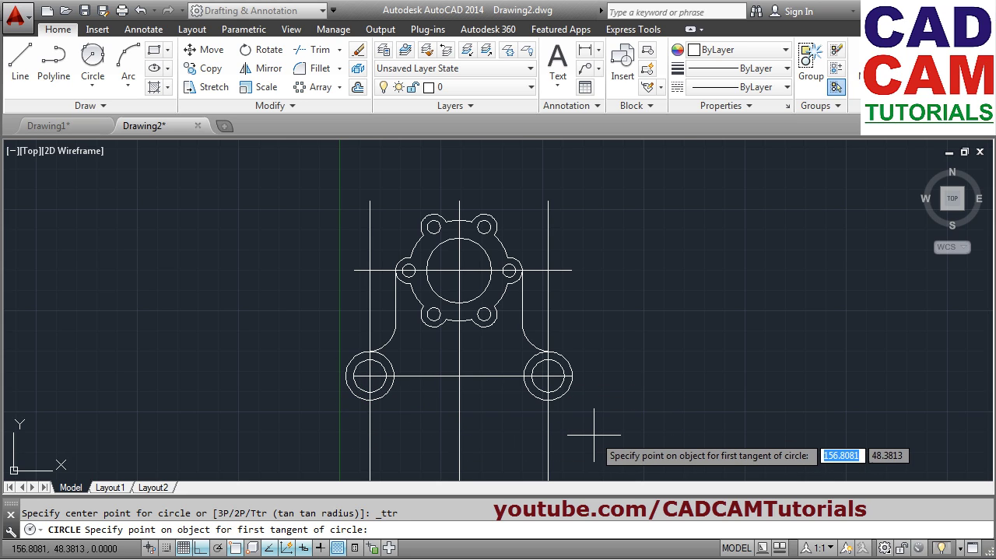
{"action": "left_click", "coordinate": [559, 399]}
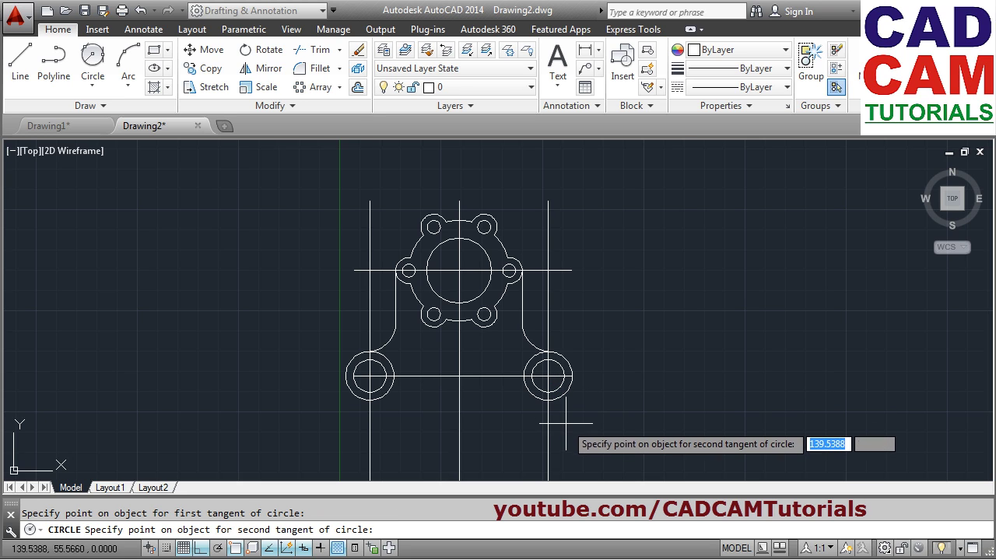
{"action": "left_click", "coordinate": [352, 395]}
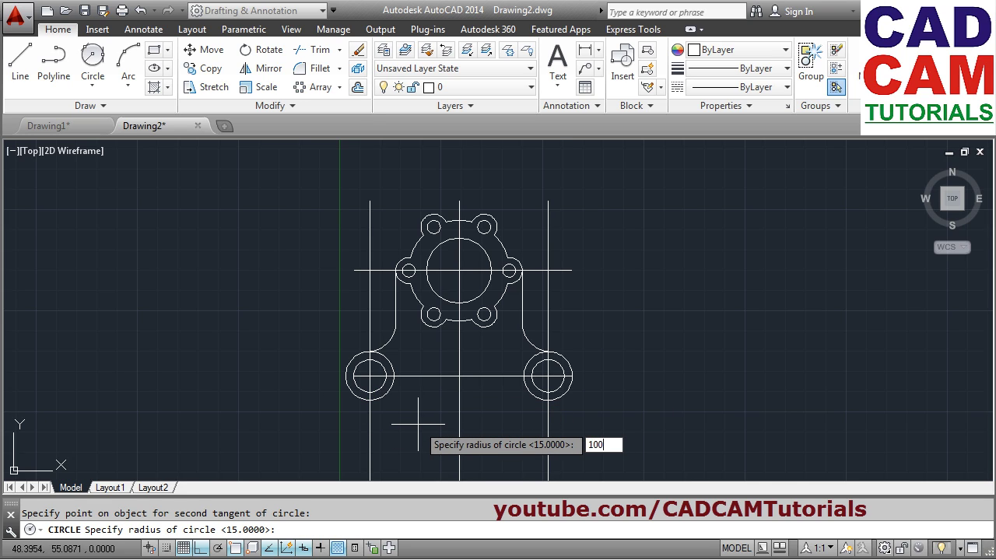
{"action": "key", "text": "Return"}
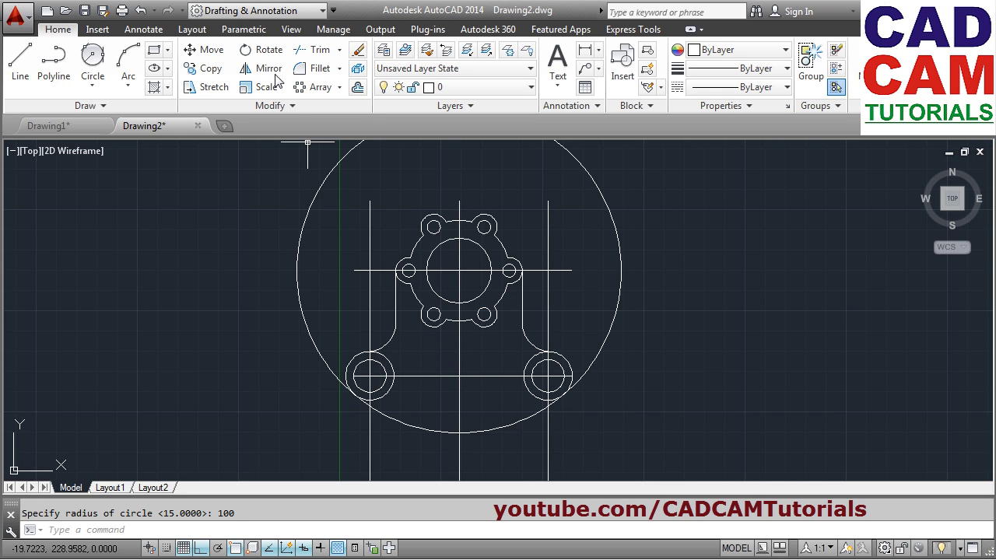
Trim the top of the R100 circle between the two lower bosses, leaving its lower arc
{"action": "left_click", "coordinate": [319, 49]}
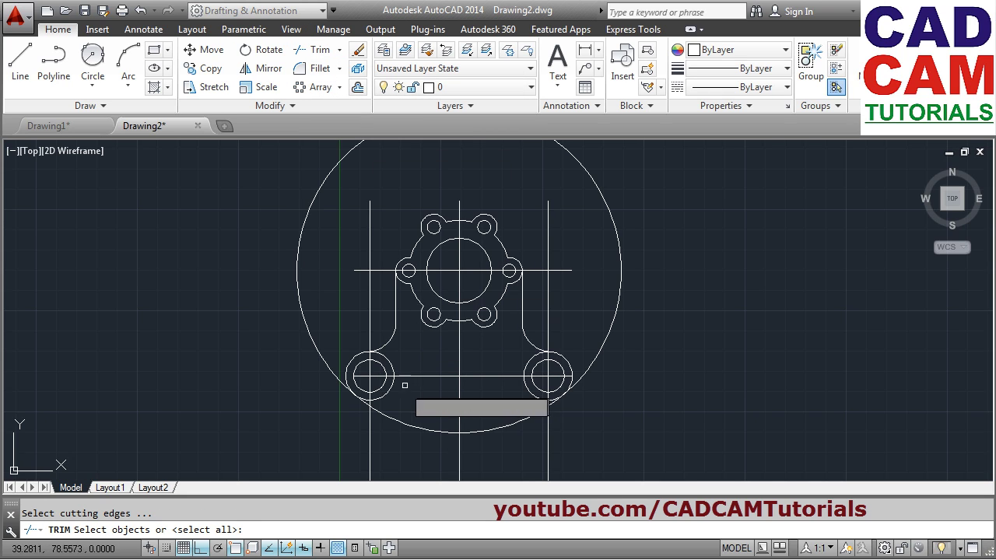
{"action": "left_click", "coordinate": [385, 392]}
{"action": "left_click", "coordinate": [538, 397]}
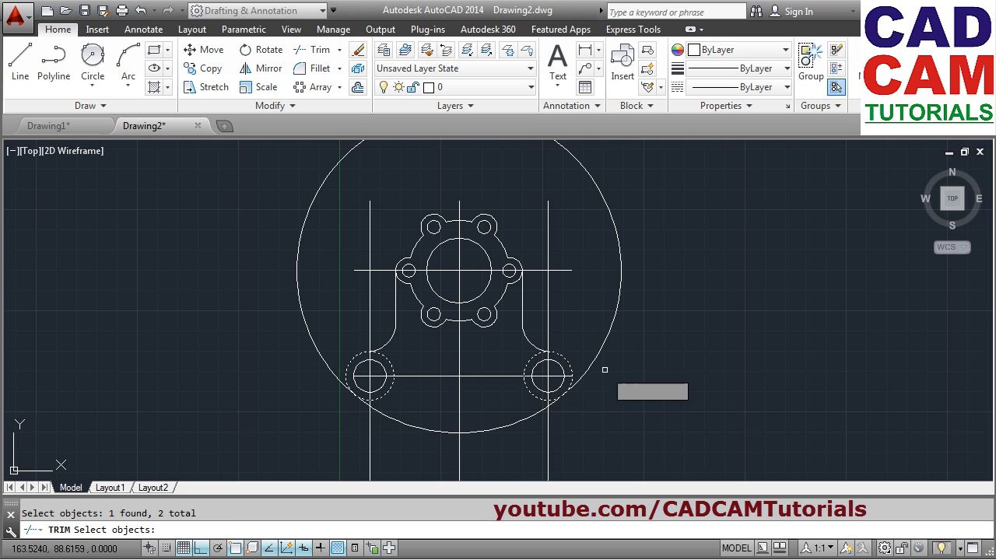
{"action": "key", "text": "Return"}
{"action": "left_click", "coordinate": [607, 213]}
{"action": "key", "text": "Return"}
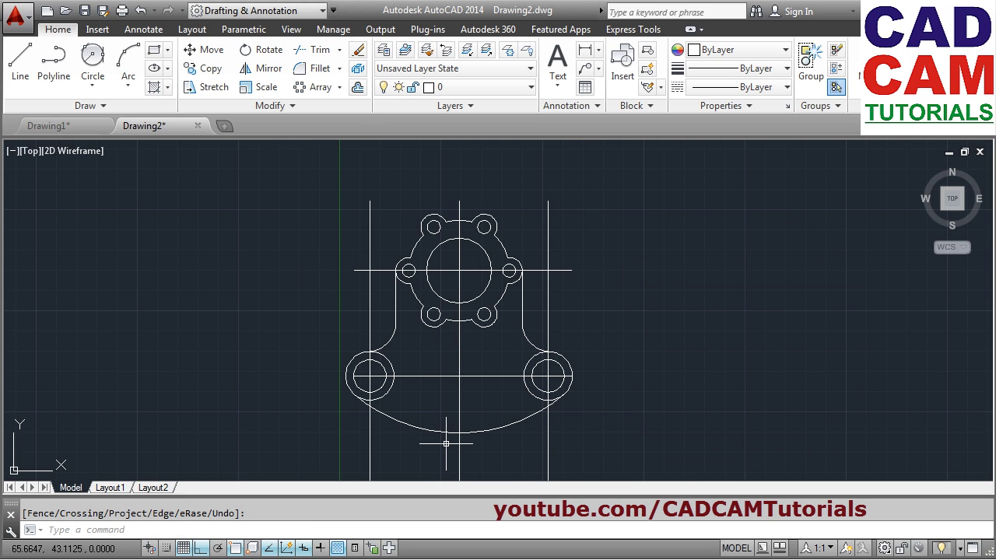
{"action": "scroll", "coordinate": [446, 444], "scroll_direction": "up", "scroll_amount": 2}
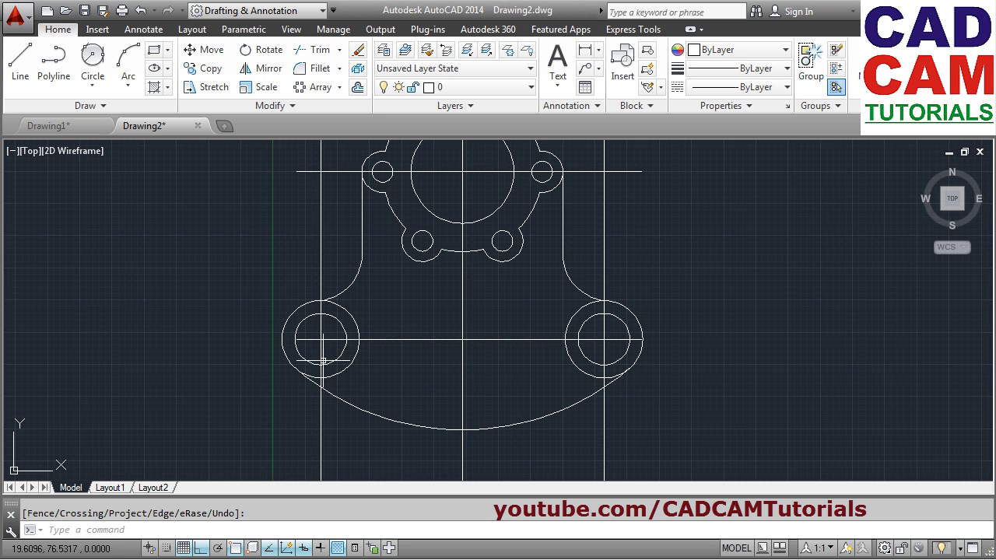
Copy the lower-left concentric hole pair to the bottom centre above the arc base
{"action": "left_click", "coordinate": [208, 69]}
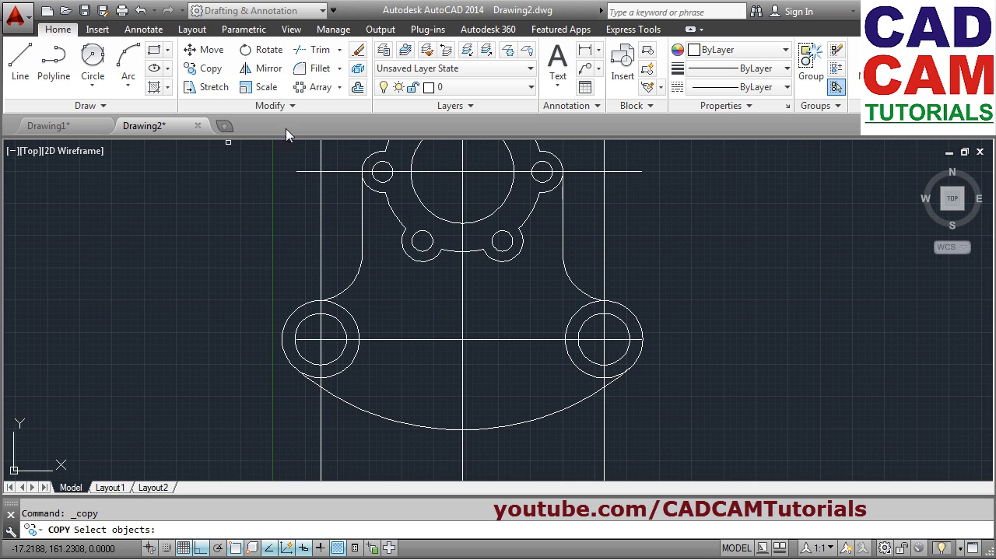
{"action": "left_click", "coordinate": [342, 358]}
{"action": "left_click", "coordinate": [345, 370]}
{"action": "key", "text": "Return"}
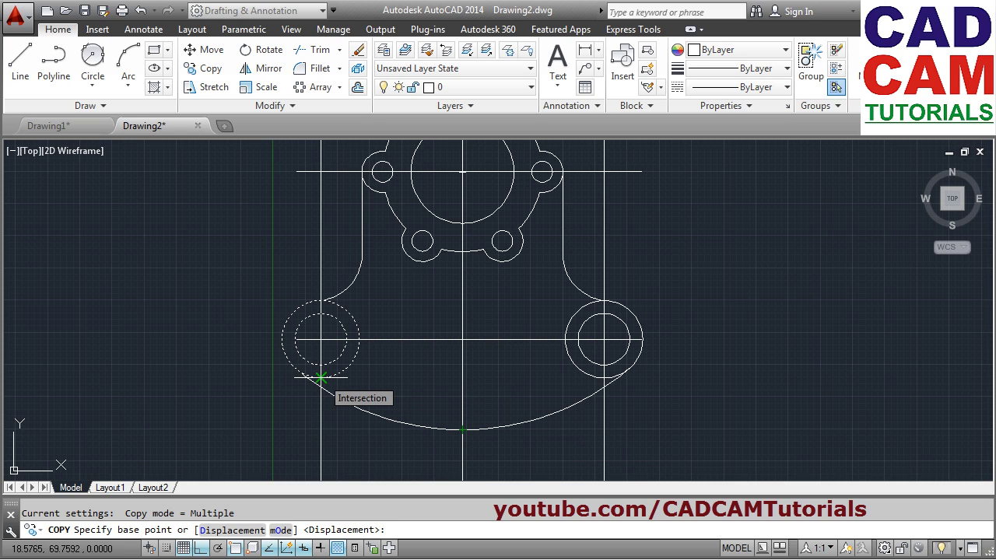
{"action": "left_click", "coordinate": [321, 378]}
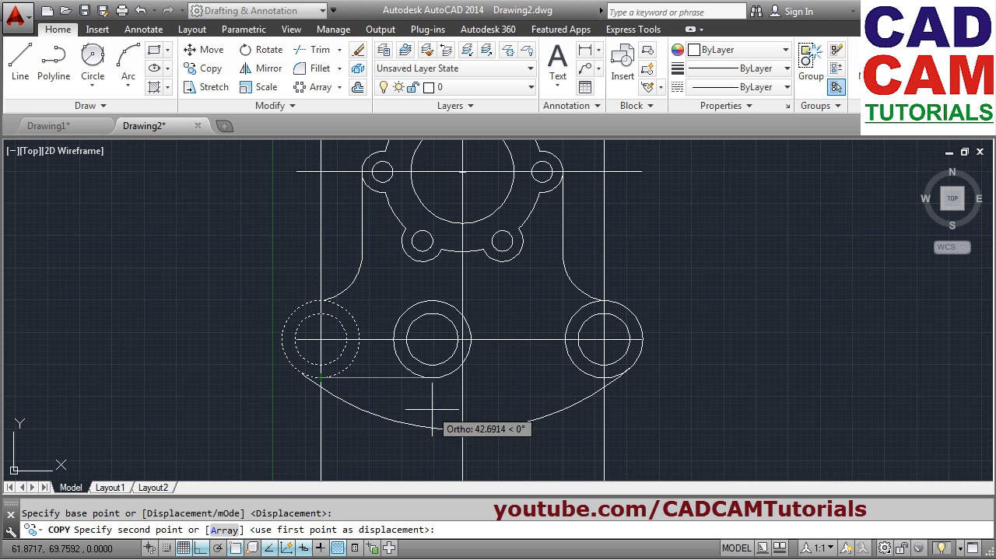
{"action": "left_click", "coordinate": [463, 430]}
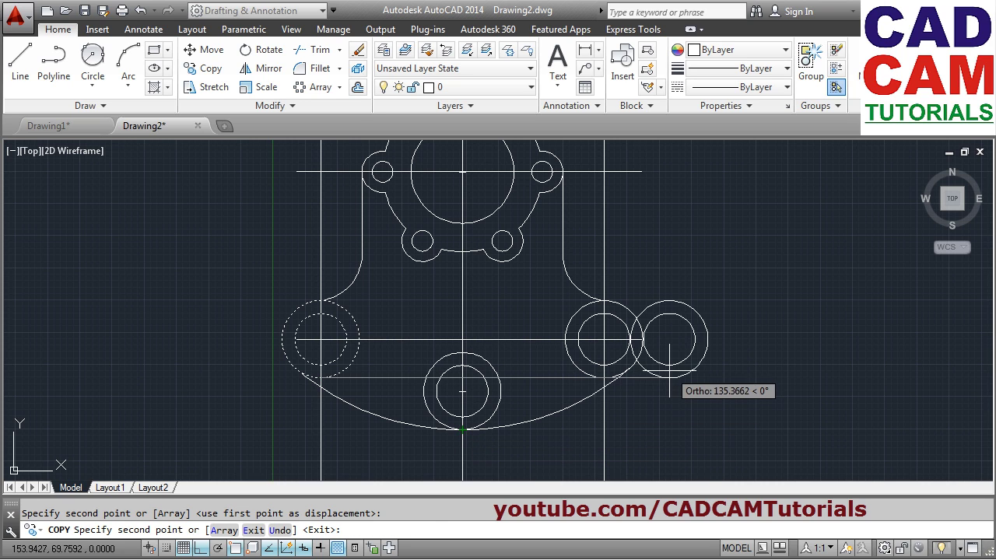
{"action": "key", "text": "Escape"}
{"action": "scroll", "coordinate": [612, 333], "scroll_direction": "down", "scroll_amount": 2}
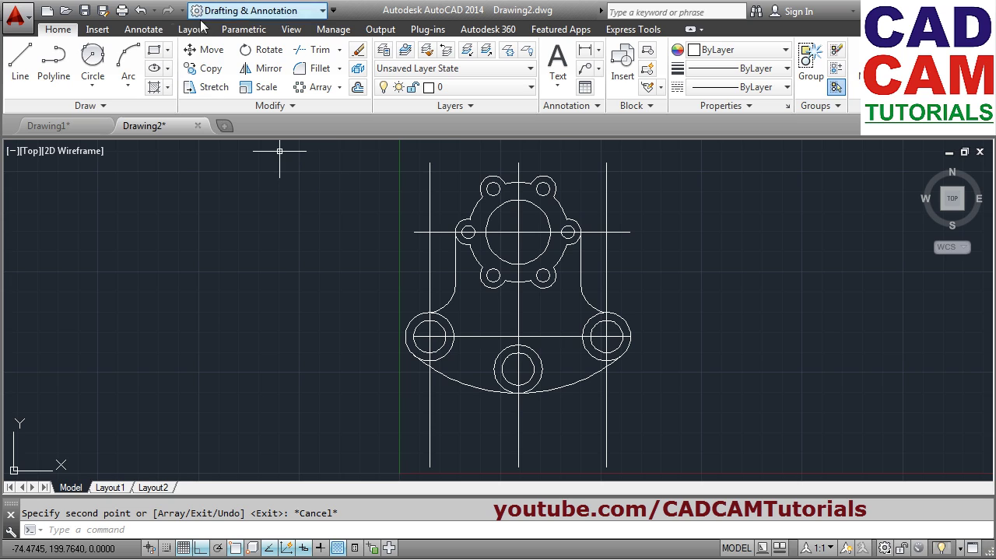
Break off the lower overhangs of the left, centre and right vertical centerlines
{"action": "left_click", "coordinate": [290, 108]}
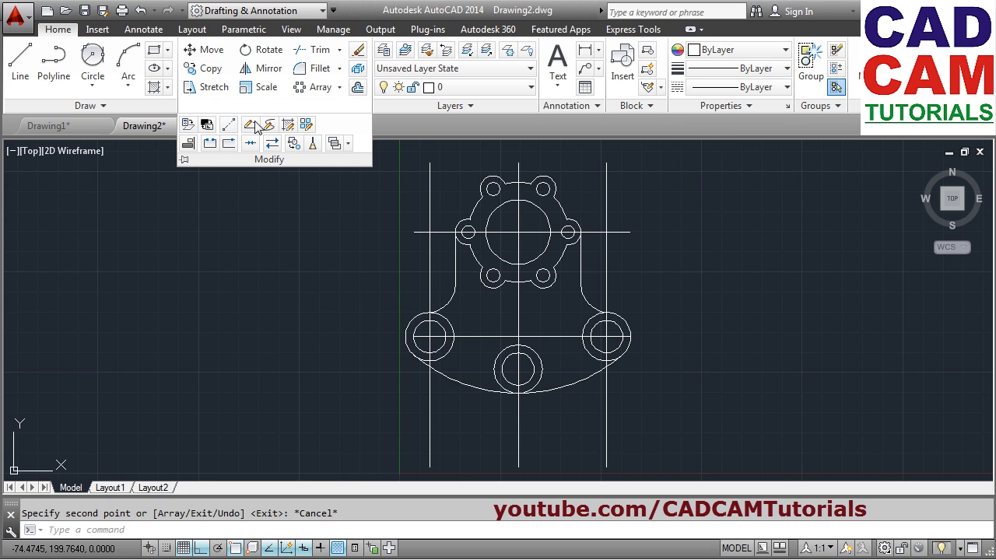
{"action": "left_click", "coordinate": [205, 147]}
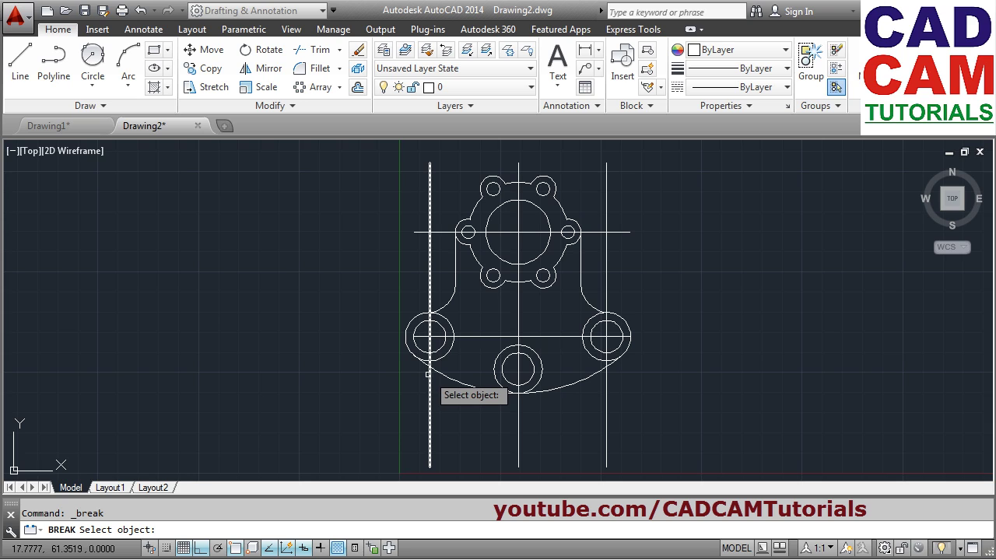
{"action": "left_click", "coordinate": [428, 374]}
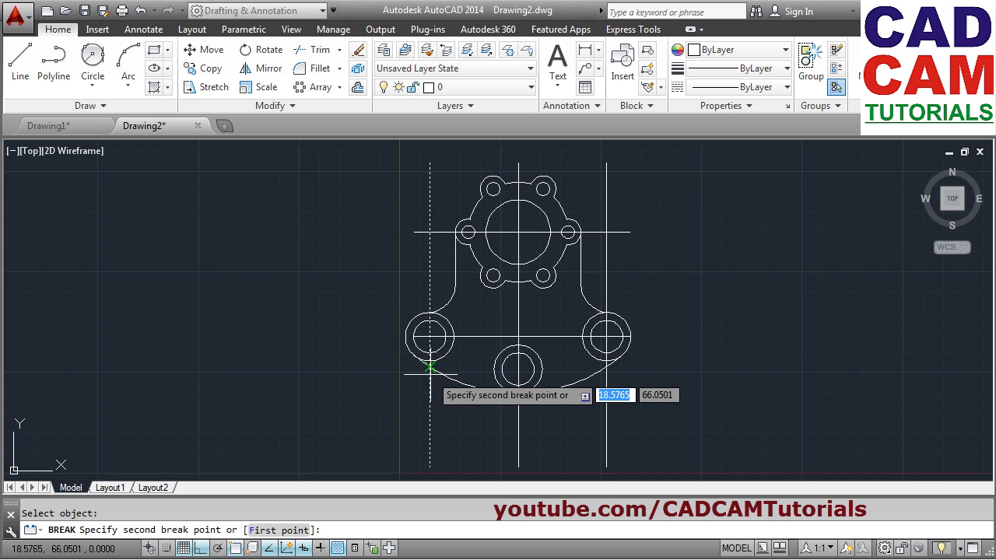
{"action": "left_click", "coordinate": [445, 473]}
{"action": "key", "text": "Return"}
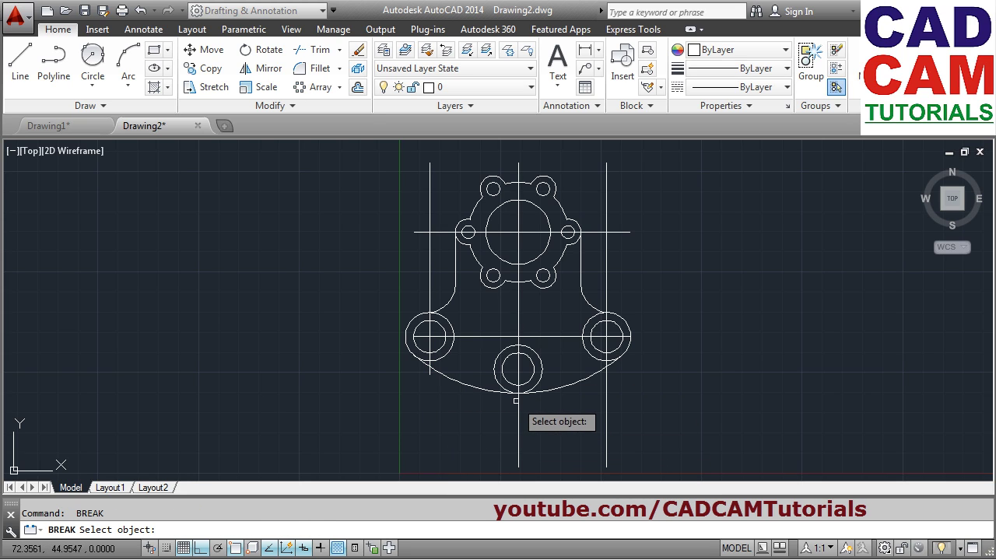
{"action": "left_click", "coordinate": [519, 405]}
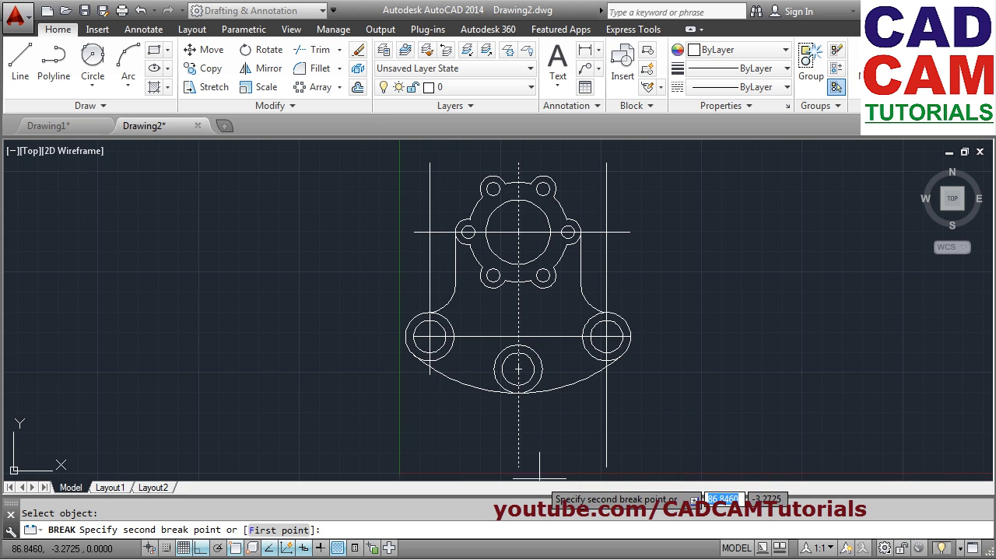
{"action": "left_click", "coordinate": [516, 470]}
{"action": "key", "text": "Return"}
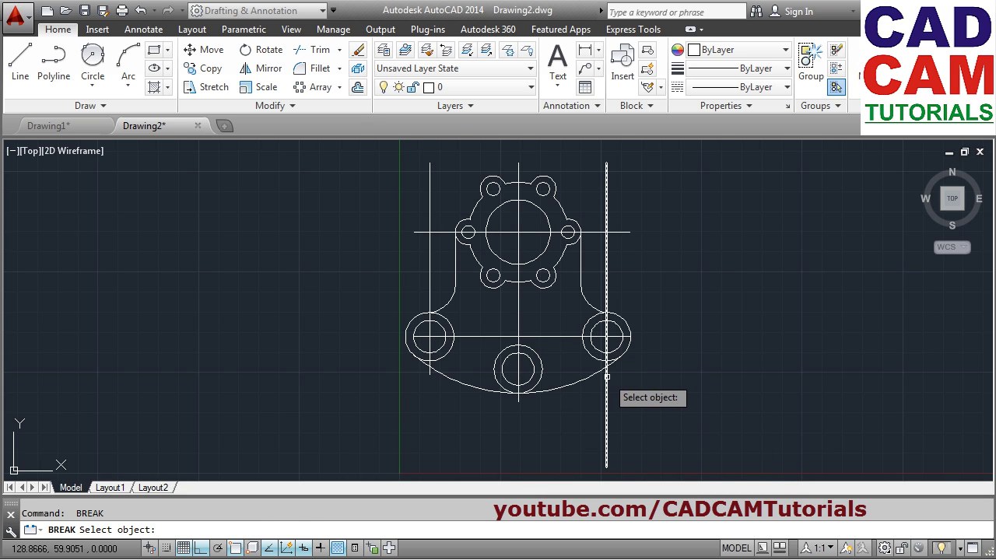
{"action": "left_click", "coordinate": [607, 376]}
{"action": "left_click", "coordinate": [626, 474]}
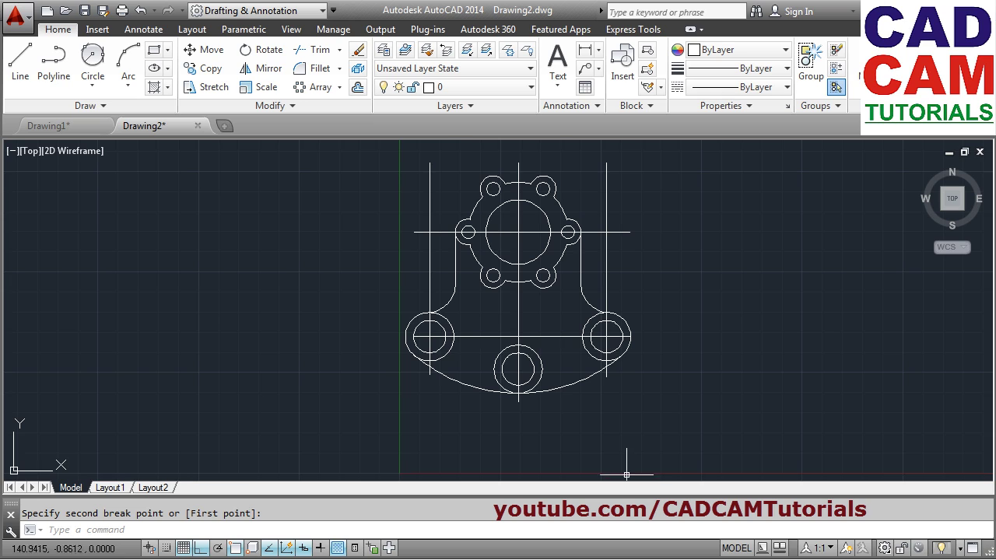
{"action": "key", "text": "Return"}
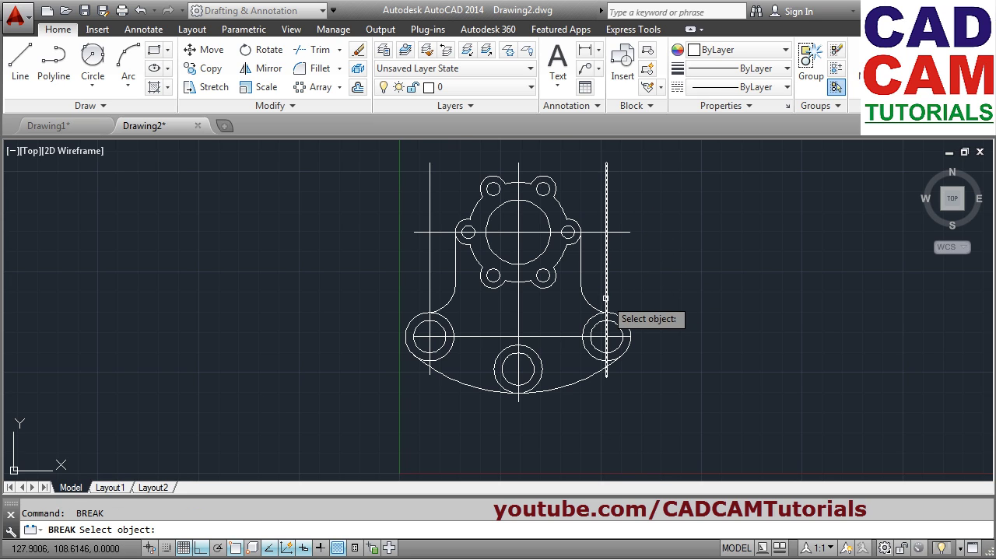
Break off the upper overhangs of the right and left vertical centerlines
{"action": "left_click", "coordinate": [607, 298]}
{"action": "left_click", "coordinate": [663, 154]}
{"action": "key", "text": "Return"}
{"action": "left_click", "coordinate": [428, 298]}
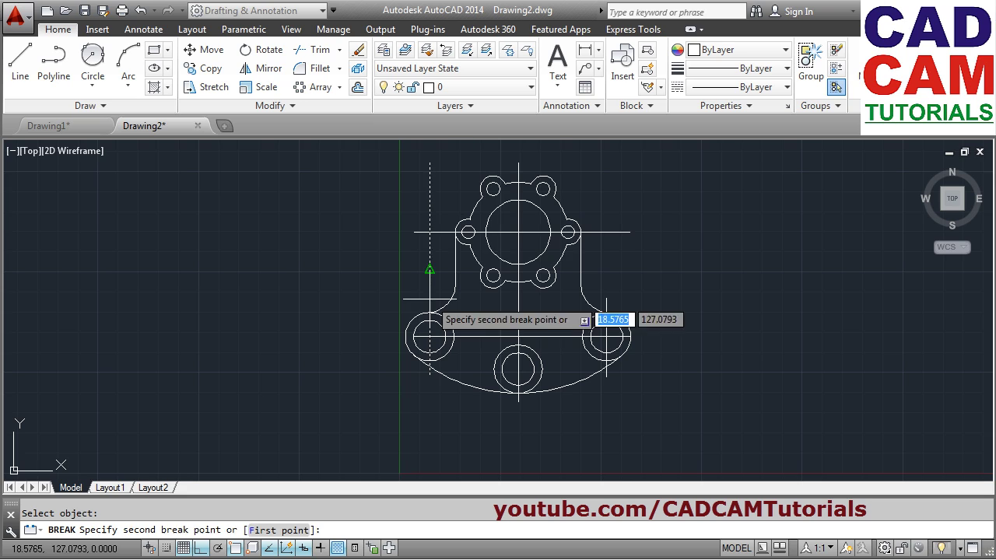
{"action": "left_click", "coordinate": [429, 155]}
{"action": "key", "text": "Return"}
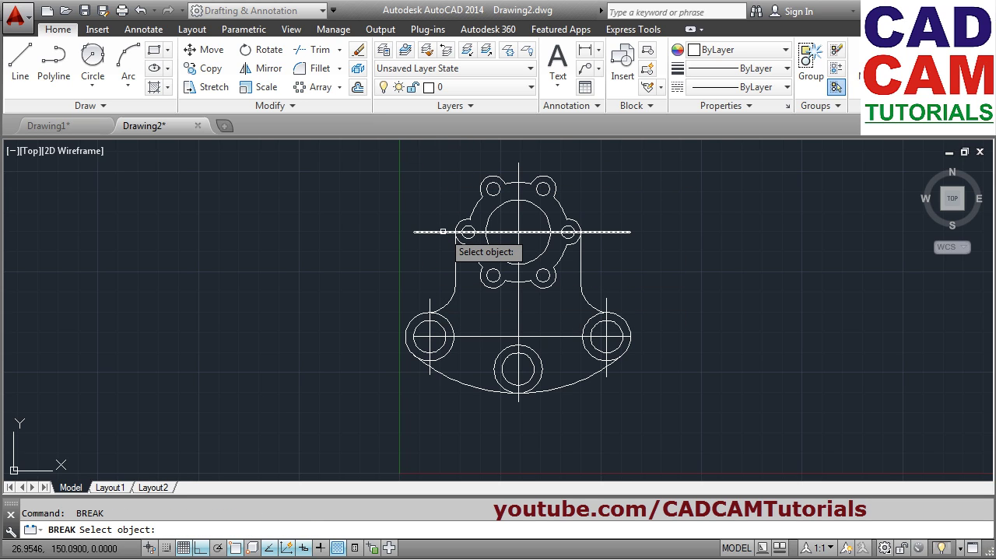
Break both end overhangs off the upper horizontal centerline, then zoom to extents
{"action": "left_click", "coordinate": [443, 231]}
{"action": "left_click", "coordinate": [376, 226]}
{"action": "key", "text": "Return"}
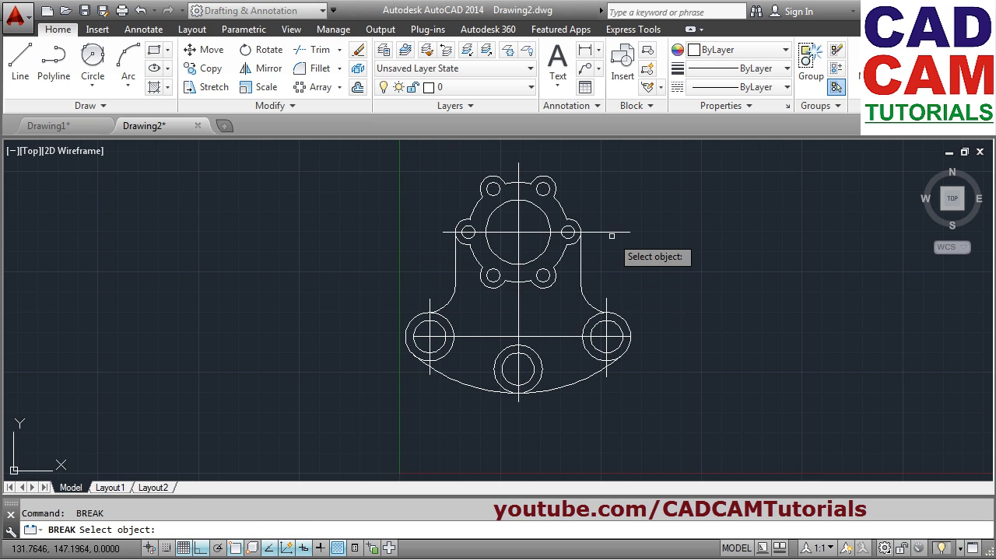
{"action": "left_click", "coordinate": [596, 233]}
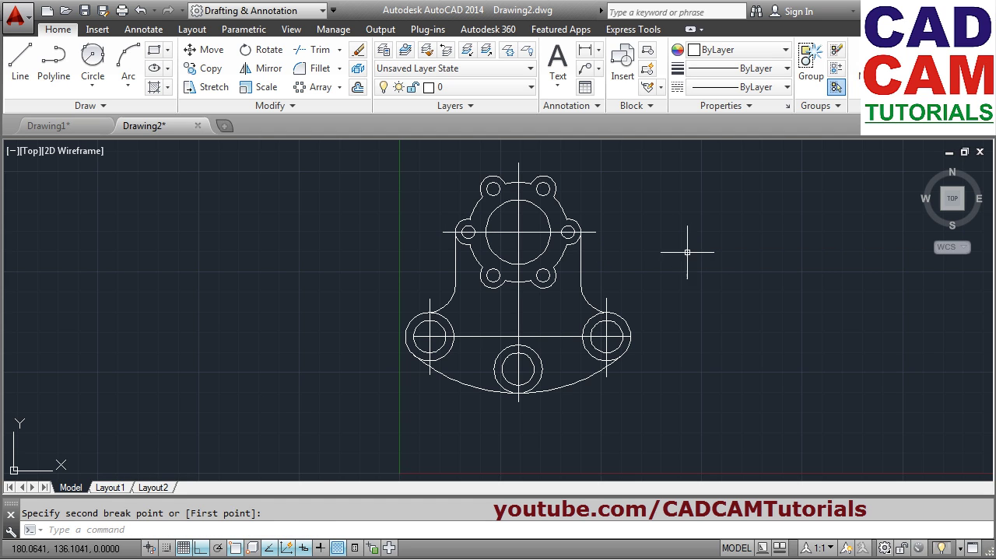
{"action": "left_click", "coordinate": [710, 272]}
{"action": "key", "text": "Return"}
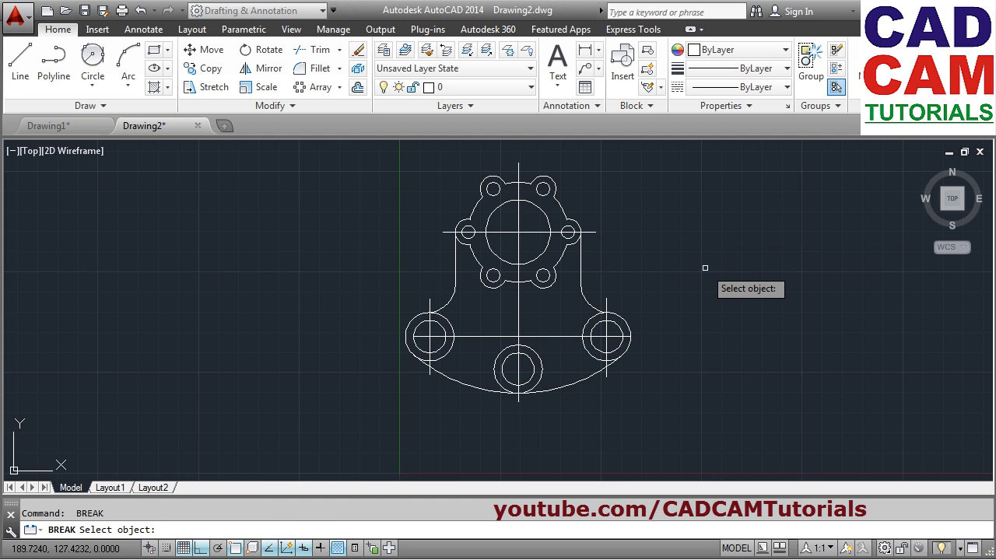
{"action": "key", "text": "Escape"}
{"action": "middle_click", "coordinate": [682, 271]}
{"action": "middle_click", "coordinate": [683, 272]}
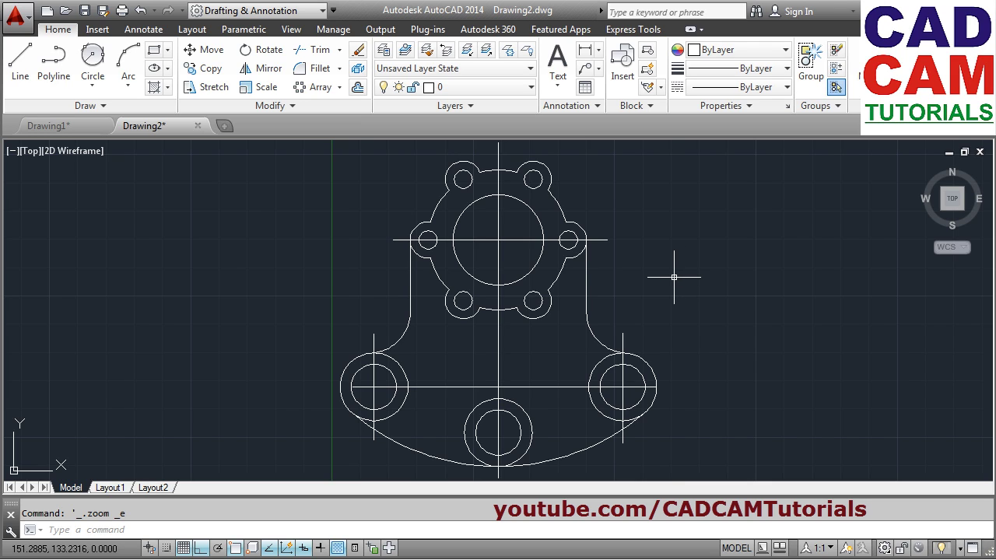
Grip-stretch the lower horizontal centerline's left and right ends just past the side holes
{"action": "left_click", "coordinate": [363, 386]}
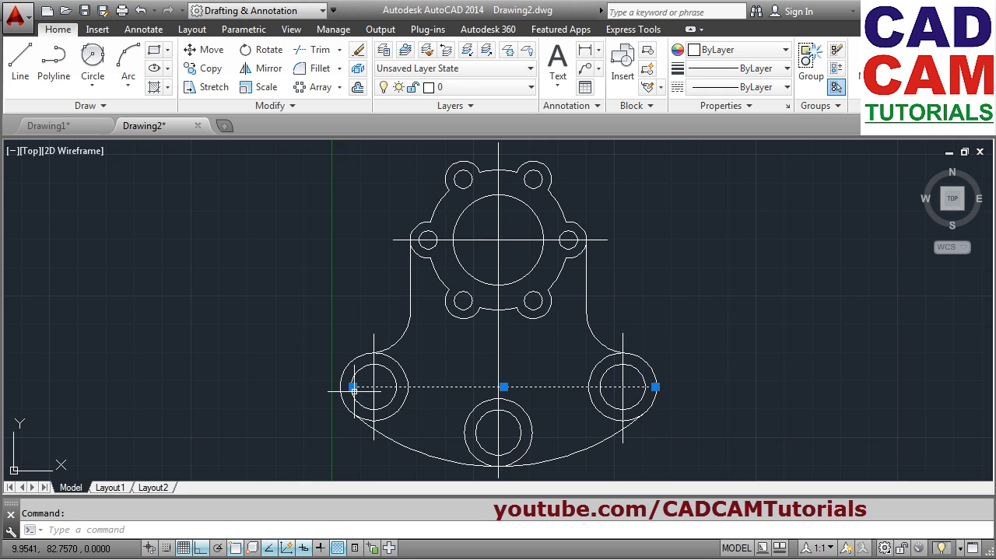
{"action": "left_click", "coordinate": [352, 387]}
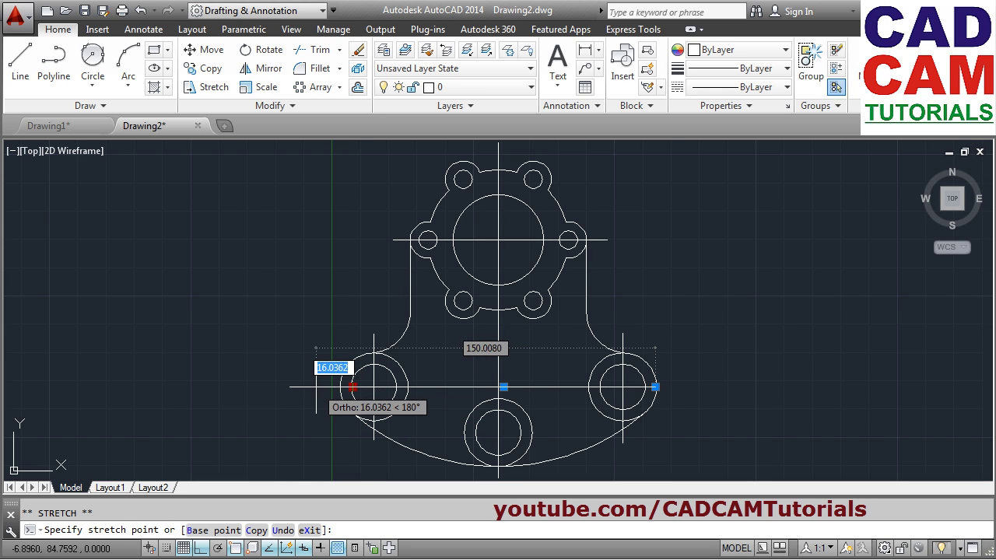
{"action": "left_click", "coordinate": [328, 387]}
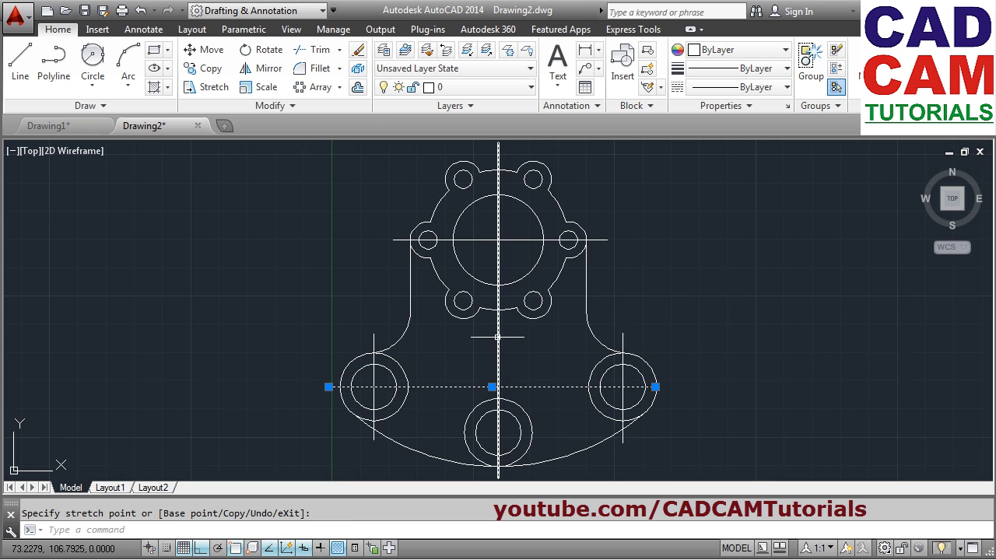
{"action": "key", "text": "Escape"}
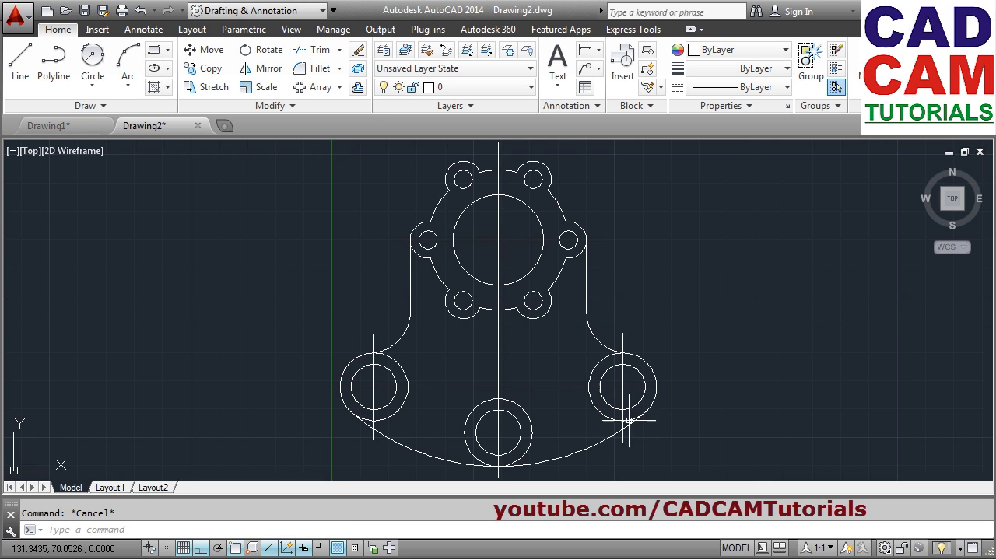
{"action": "left_click", "coordinate": [636, 387]}
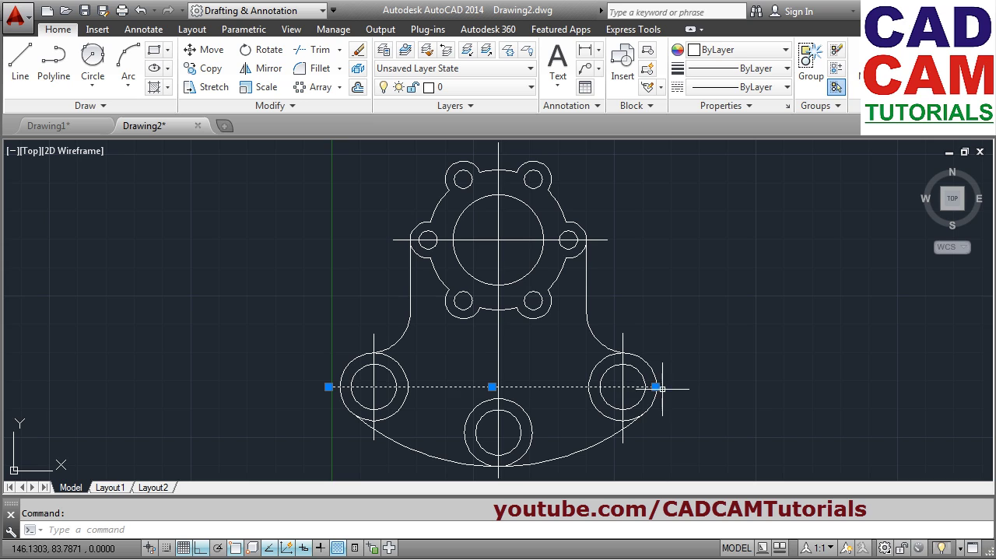
{"action": "left_click", "coordinate": [656, 387]}
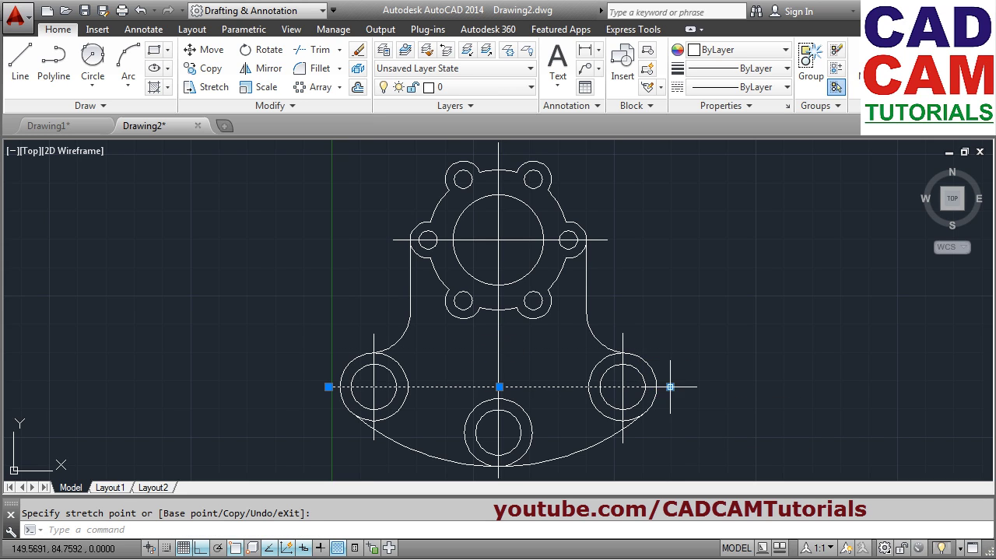
{"action": "key", "text": "Escape"}
{"action": "key", "text": "Escape"}
{"action": "middle_click", "coordinate": [721, 426]}
{"action": "middle_click", "coordinate": [722, 426]}
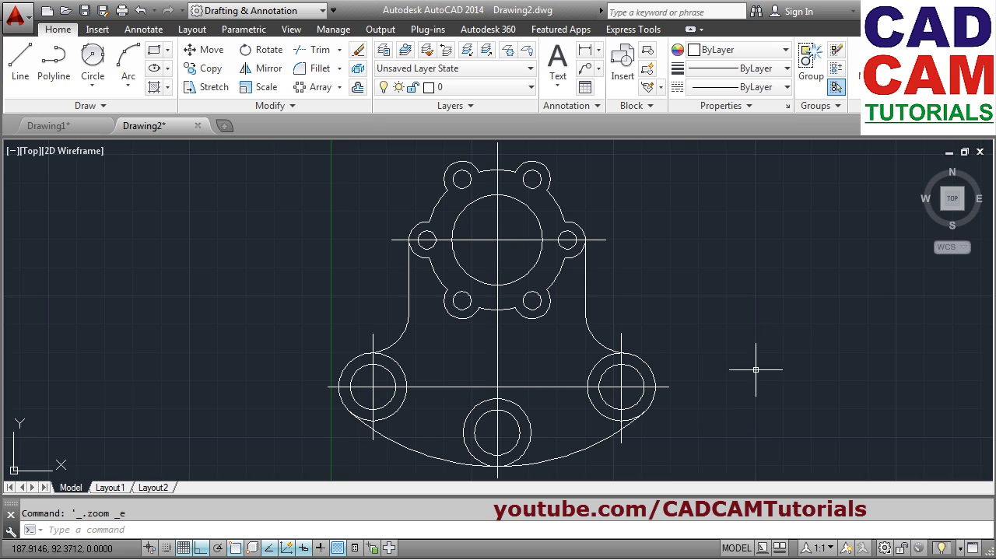